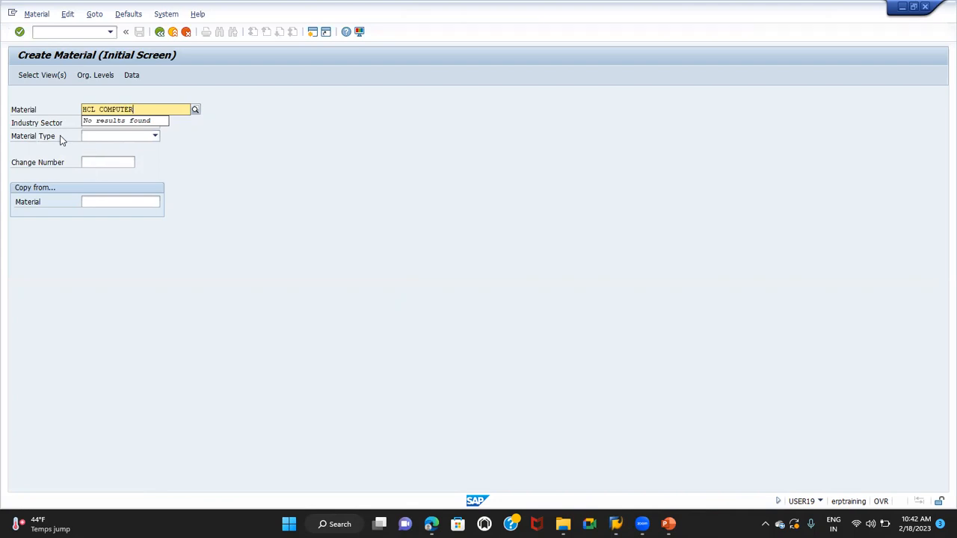
Set the industry sector to Mechanical Engineering and the material type to FERT Finished product
left_click(107, 123)
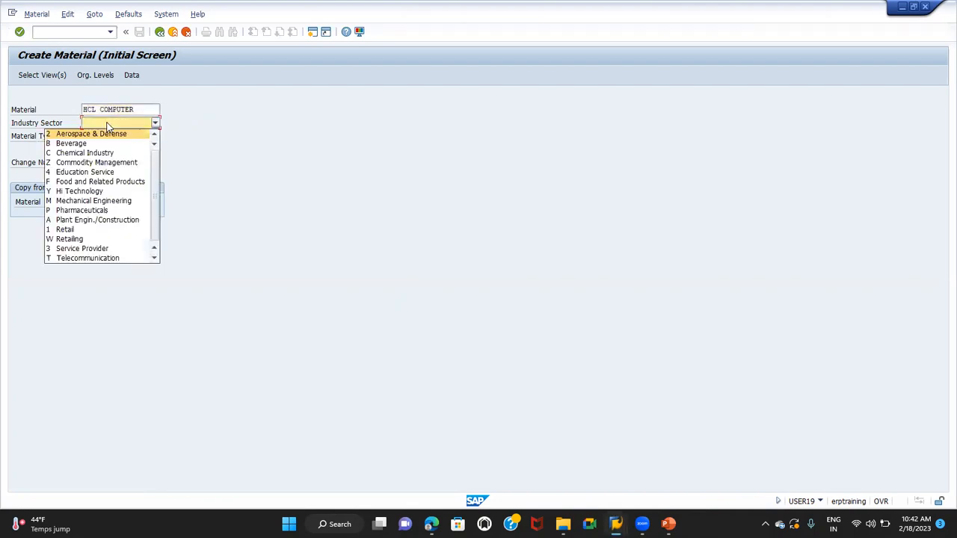
key("m")
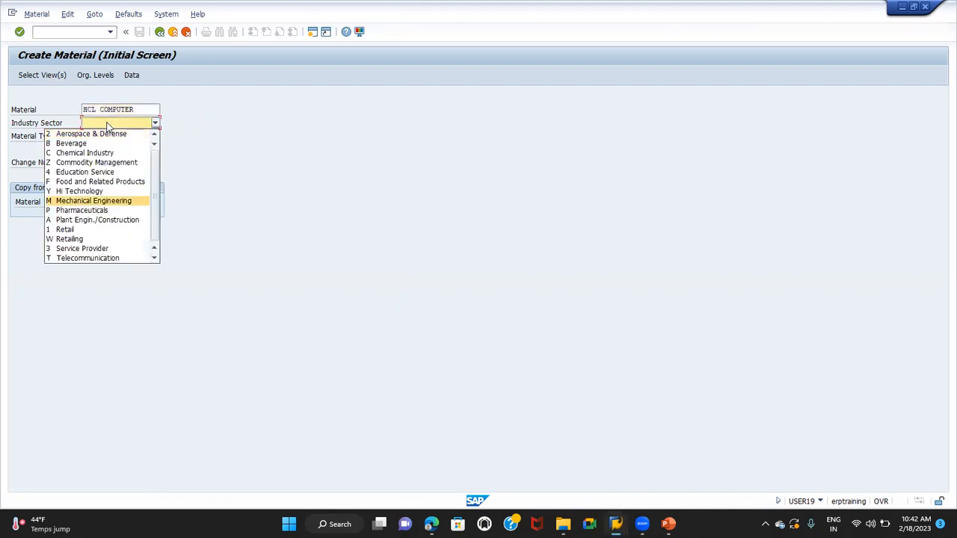
left_click(84, 201)
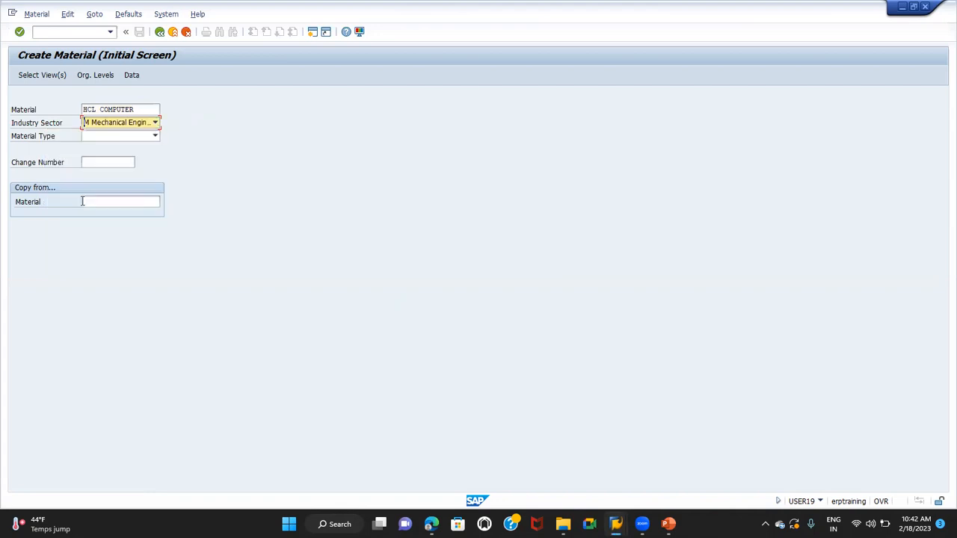
left_click(112, 137)
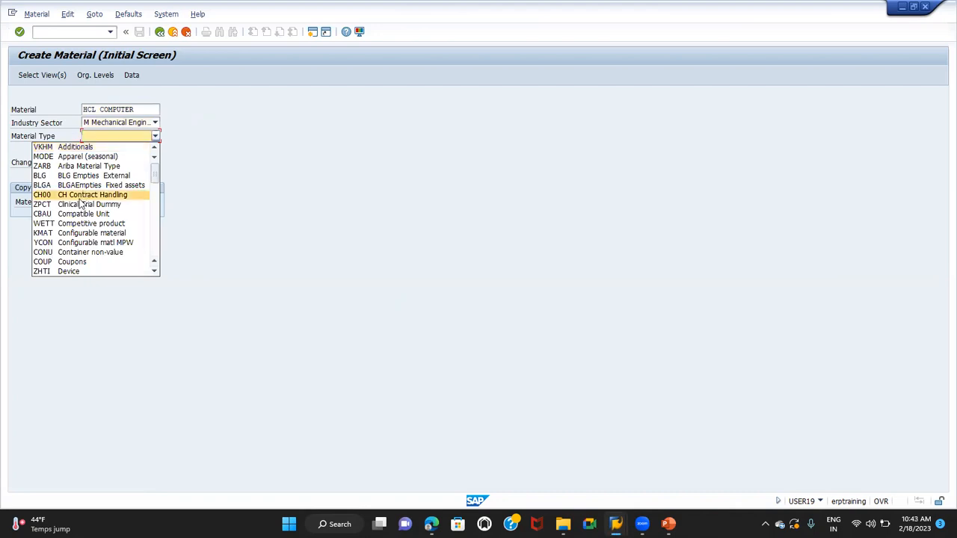
key("f")
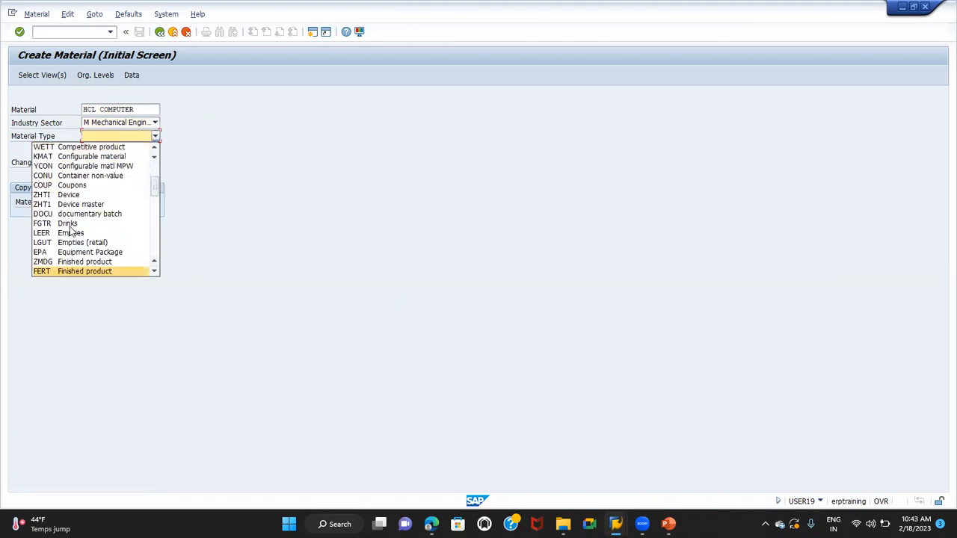
left_click(60, 274)
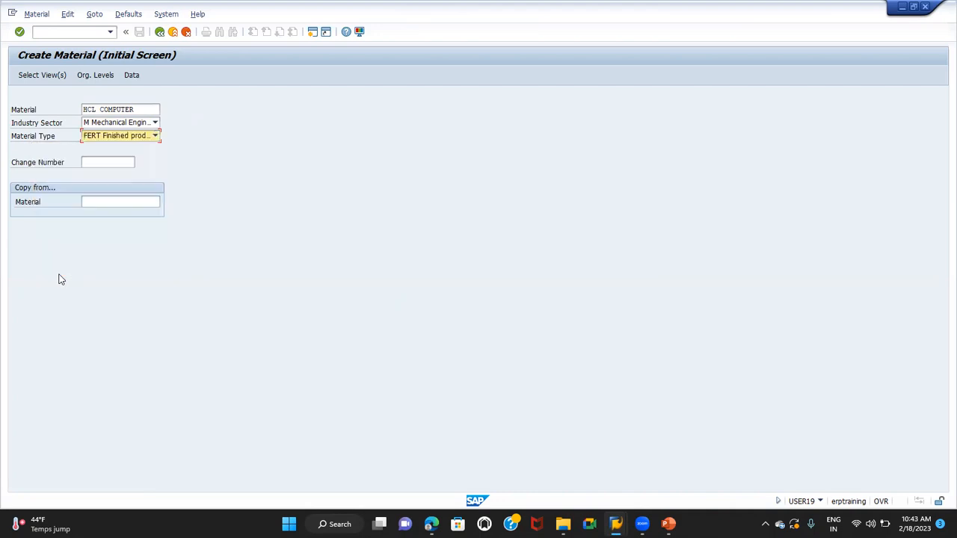
Open the view selection and select Basic Data 1, Sales Org. Data 1 and 2, Sales General/Plant Data, and MRP 1 to 3
left_click(54, 76)
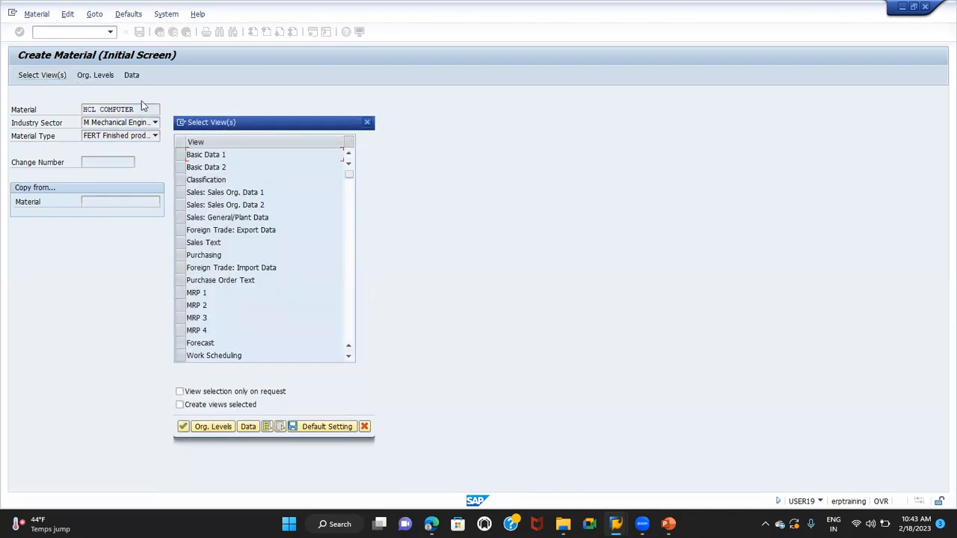
left_click(182, 156)
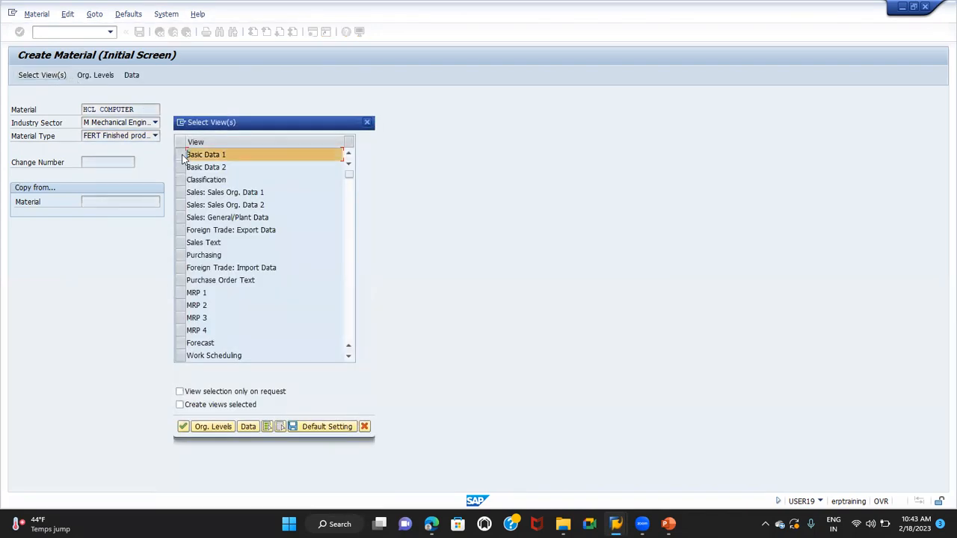
left_click(180, 193)
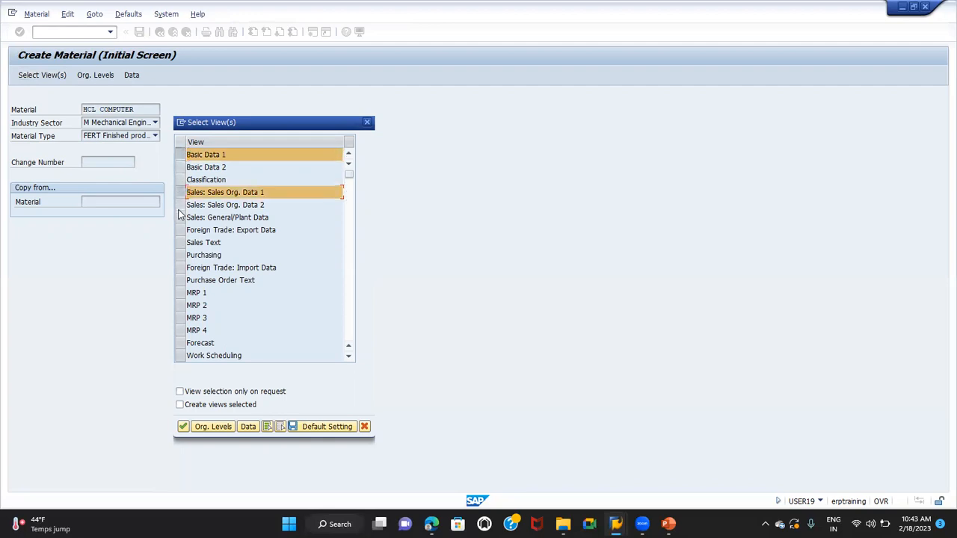
left_click(180, 204)
left_click(181, 221)
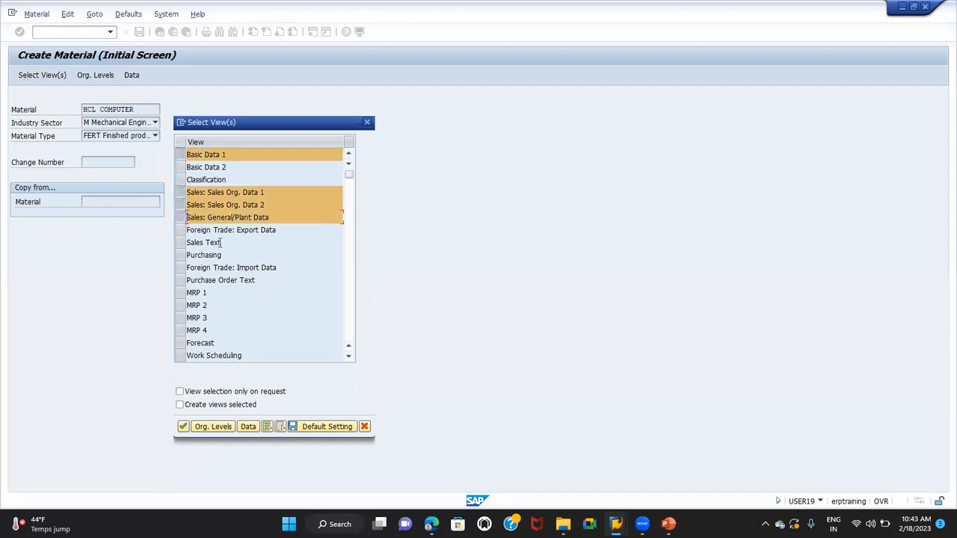
left_click(180, 292)
left_click(181, 305)
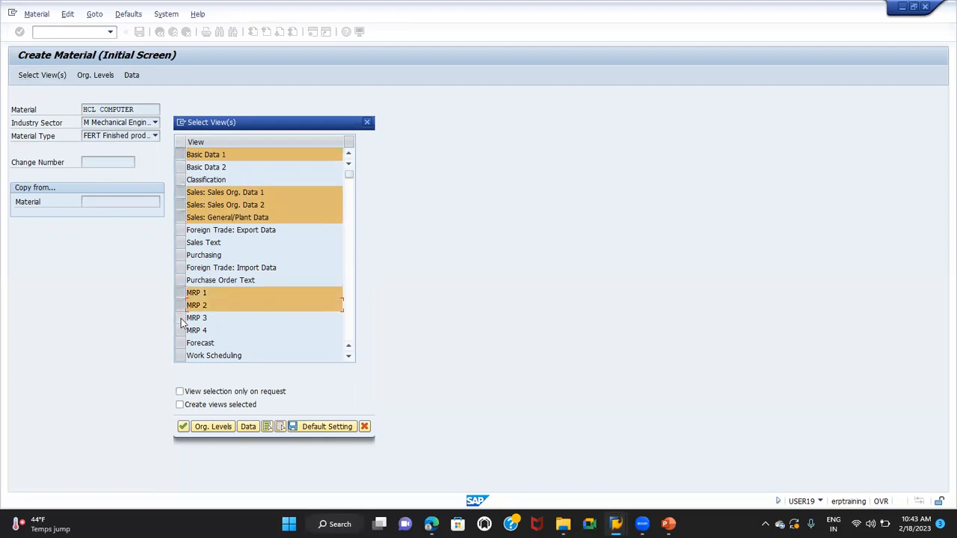
left_click(181, 318)
Add the Accounting 1 view to the selected material views
left_click(349, 358)
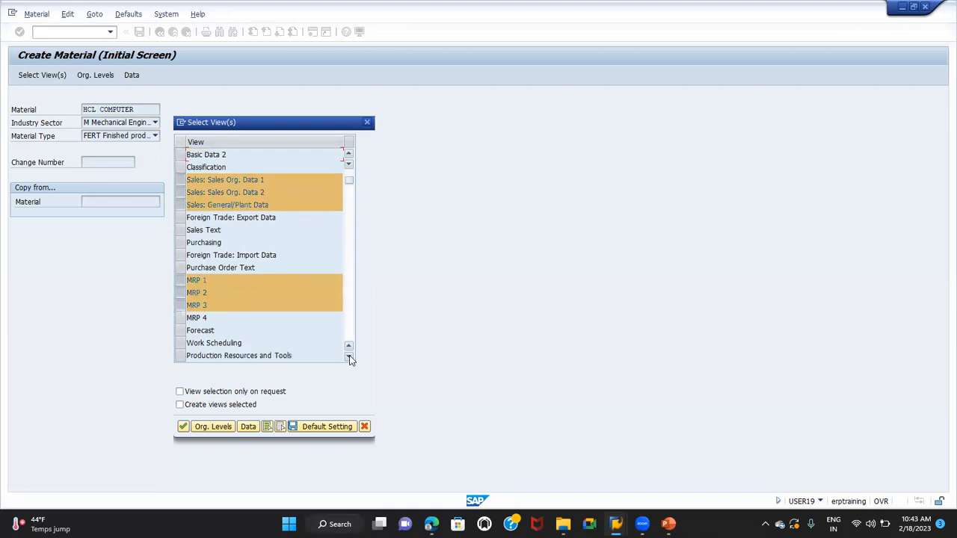
left_click(349, 358)
left_click(349, 358)
left_click(349, 358)
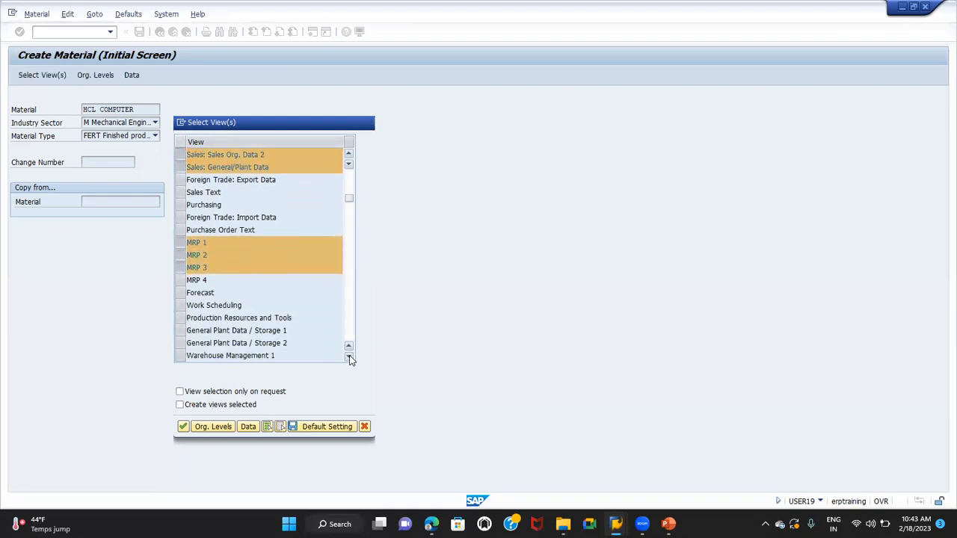
left_click(349, 358)
left_click(349, 358)
left_click(349, 358)
left_click(349, 358)
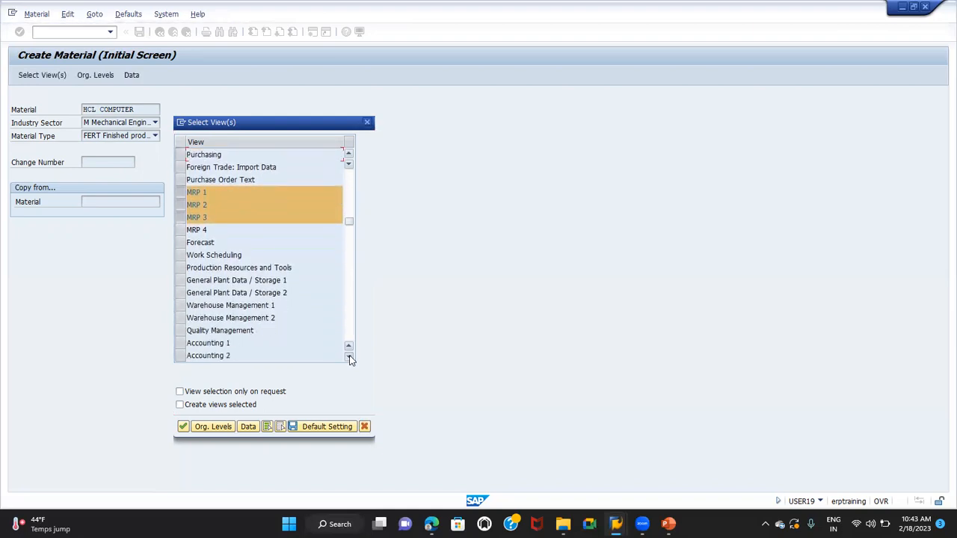
left_click(349, 358)
left_click(181, 333)
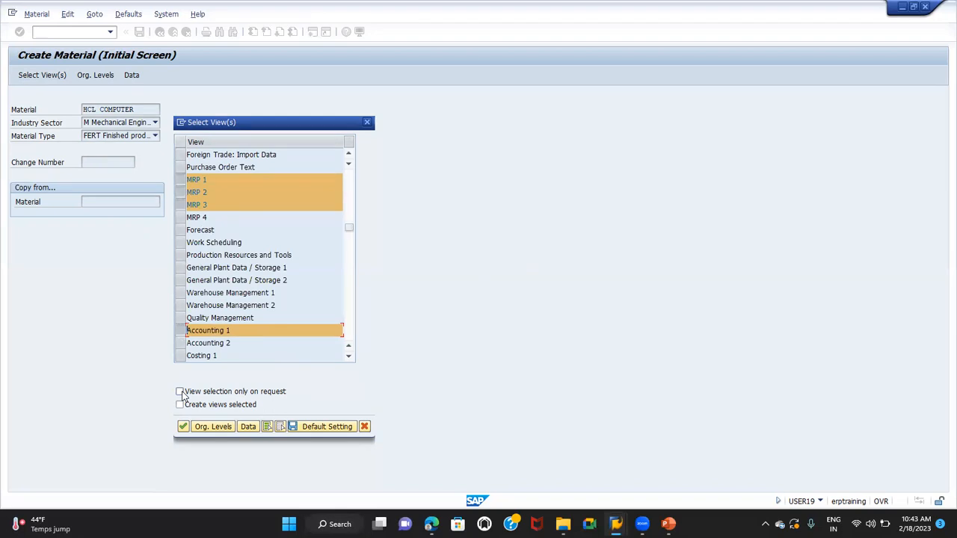
Open the organizational levels and enter TG01 as both the plant and the storage location
left_click(213, 426)
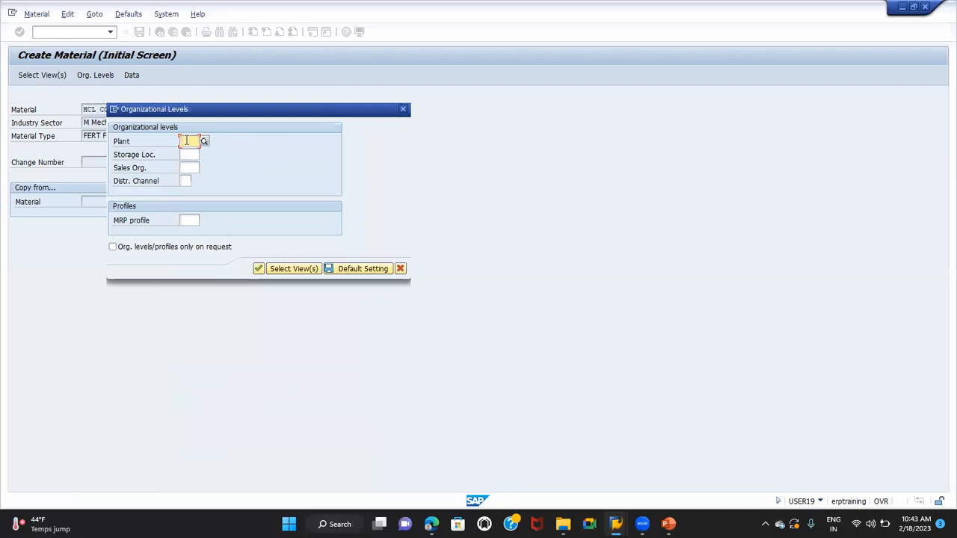
type("T001")
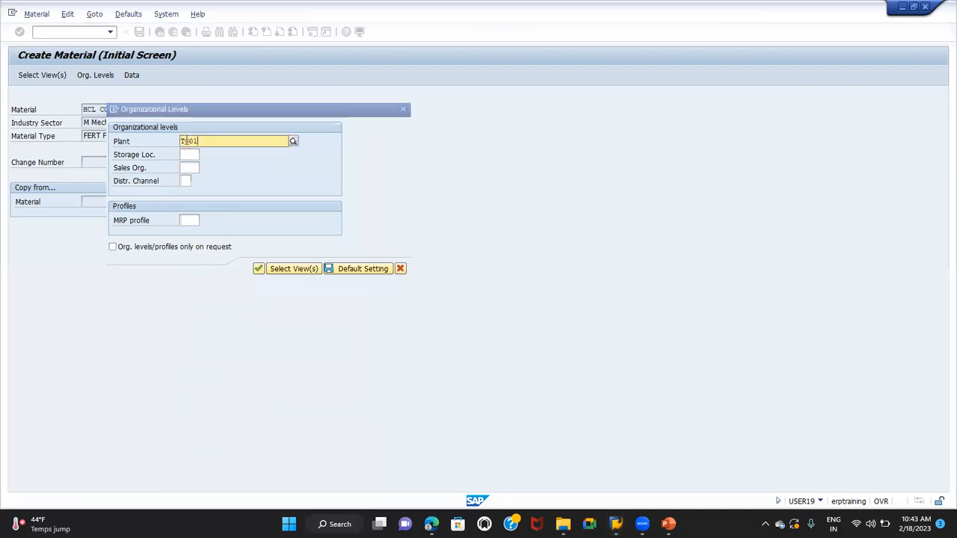
key("Tab")
type("TG0")
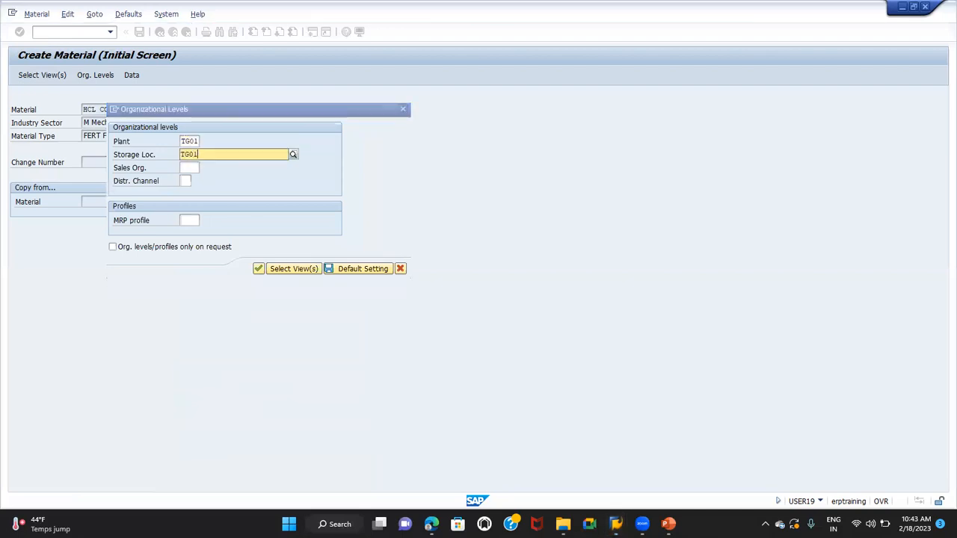
key("Tab")
key("Tab")
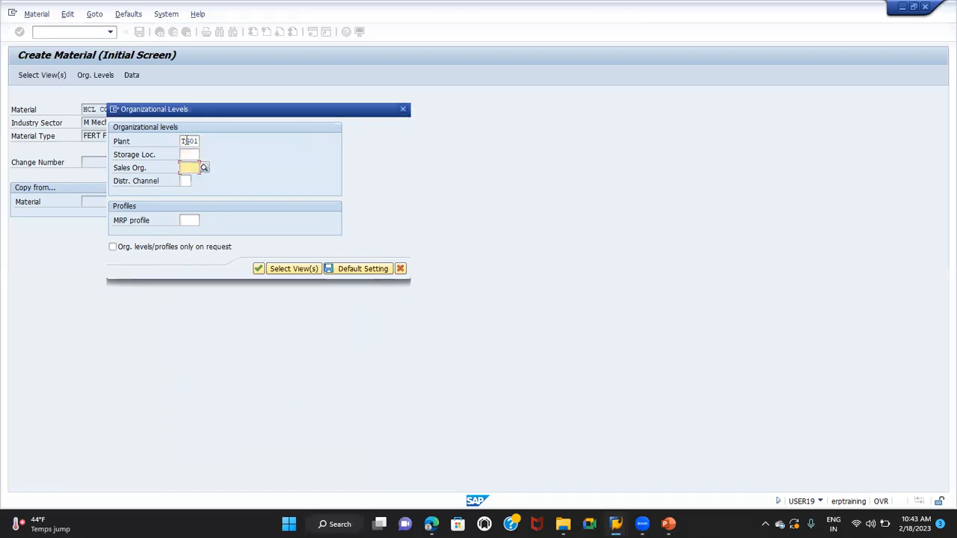
key("shift+Tab")
type("TG01")
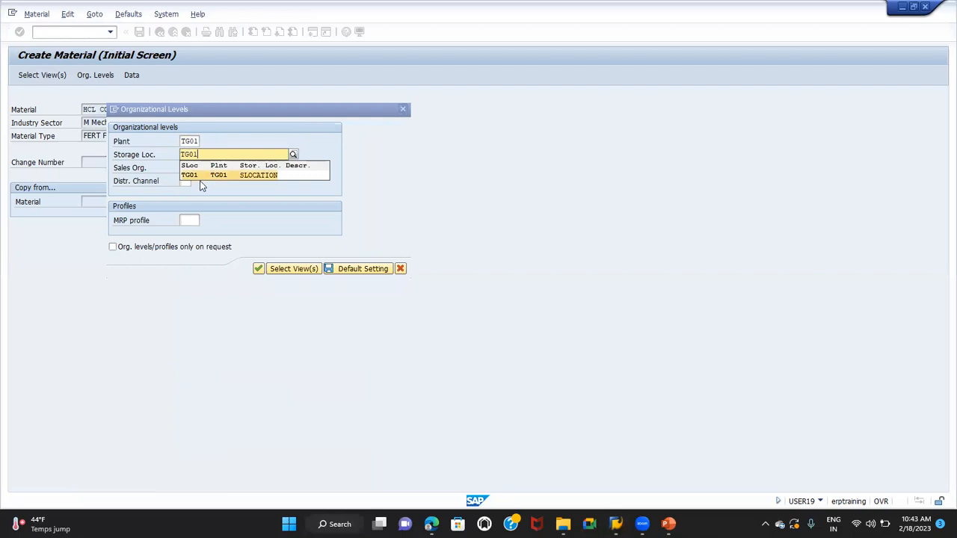
left_click(201, 175)
Enter sales organization TG01 and distribution channel T1, and confirm the organizational levels
left_click(186, 167)
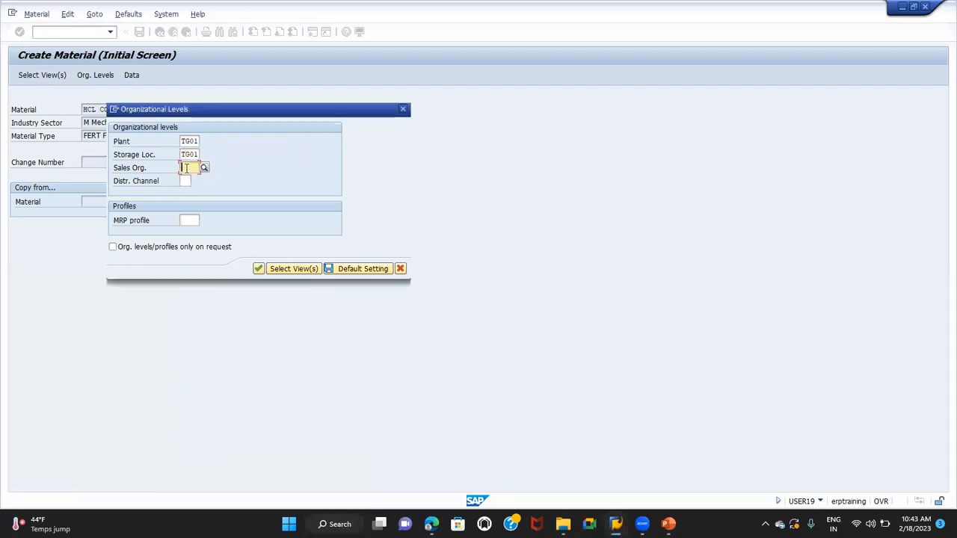
type("TG01")
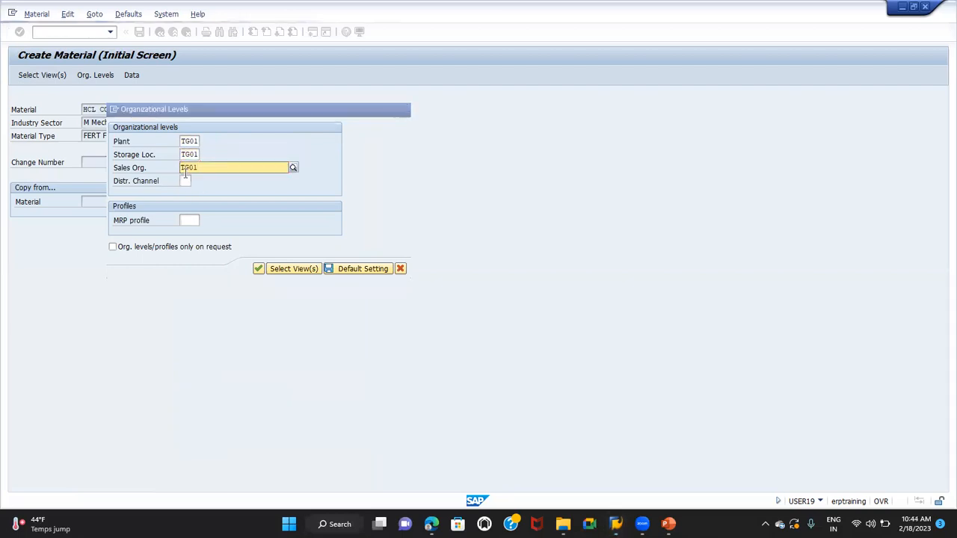
left_click(191, 189)
left_click(185, 181)
type("T1")
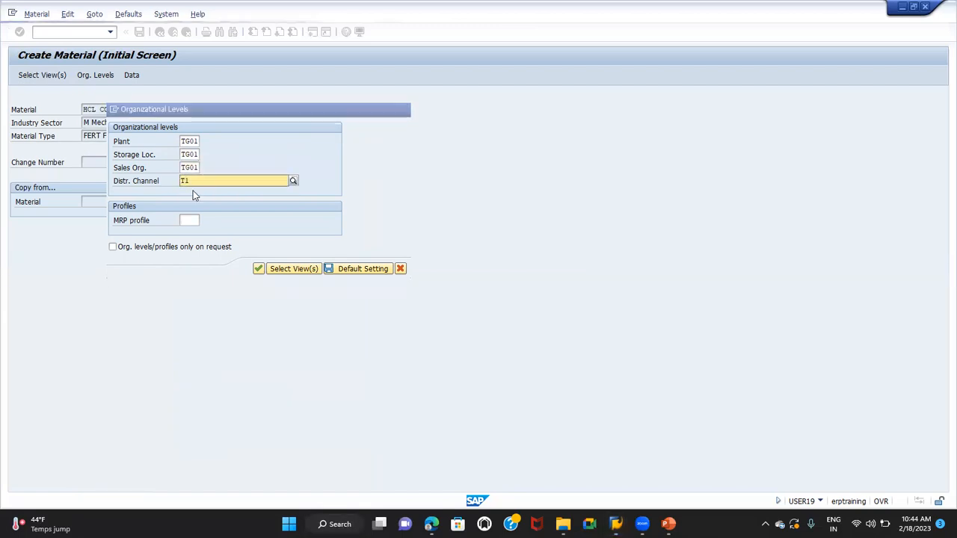
left_click(193, 201)
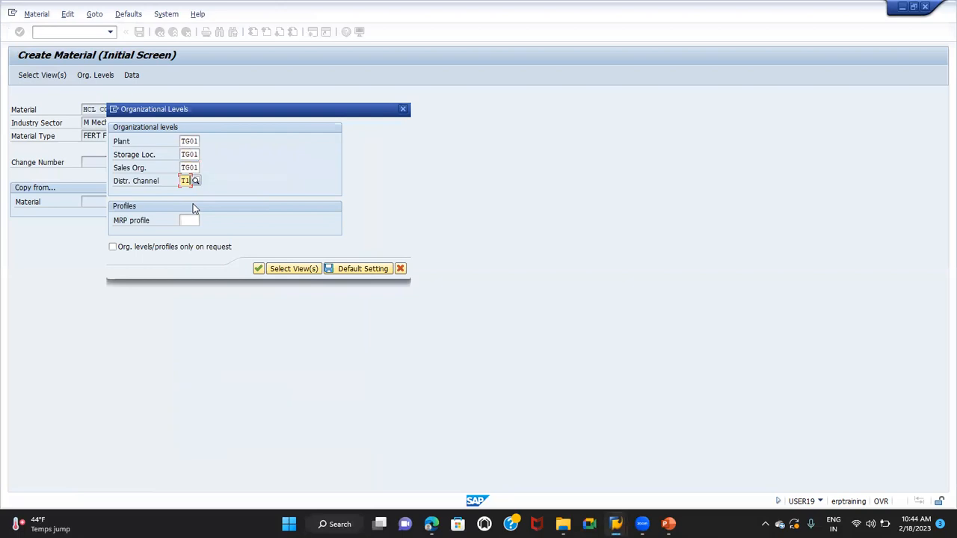
left_click(258, 269)
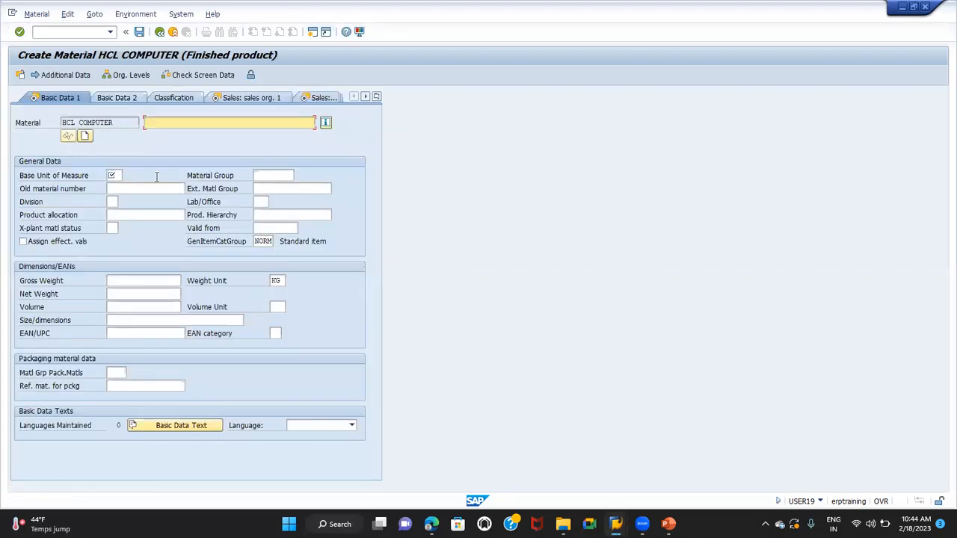
Enter the material description HCL COMPUTER, base unit of measure PC and division T1 in the basic data
type("HCL")
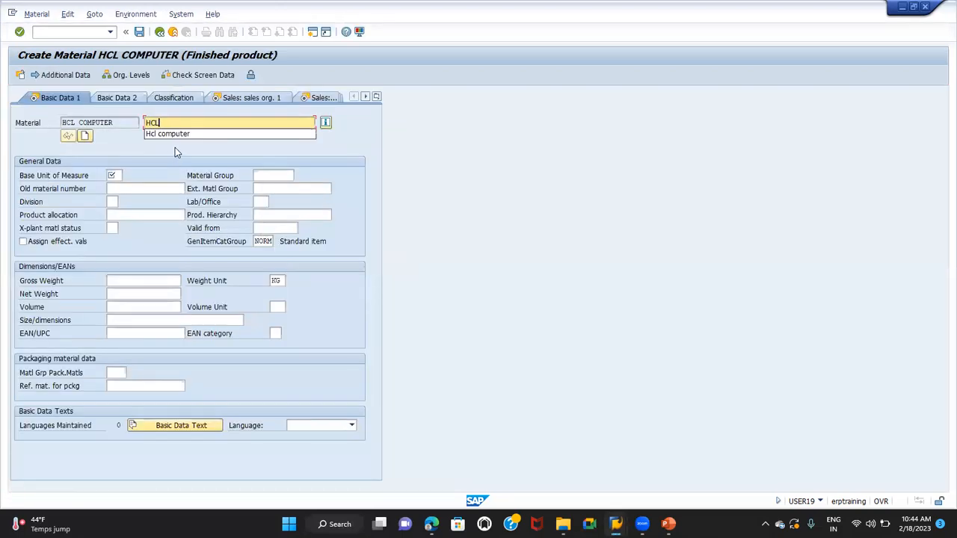
type(" CONMPUTER")
left_click(117, 173)
type("PC")
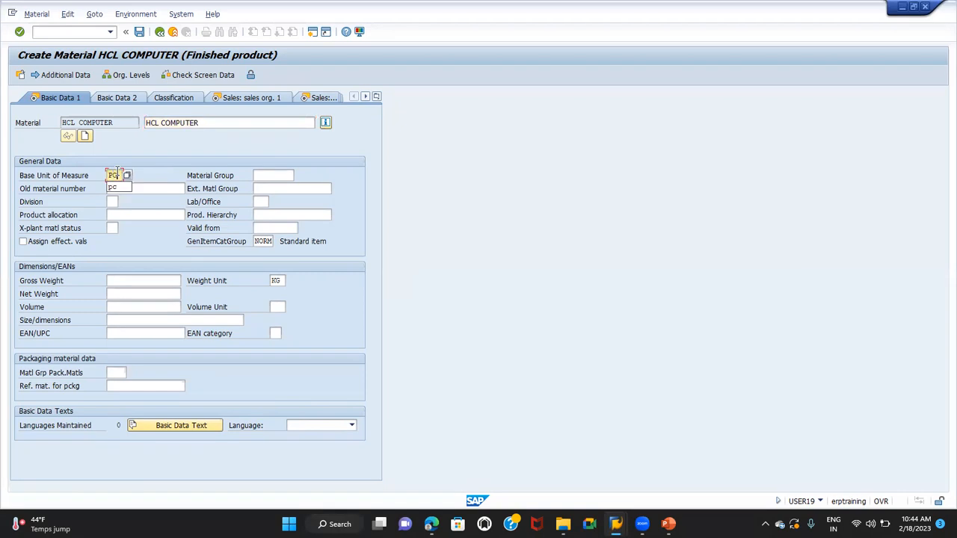
left_click(112, 202)
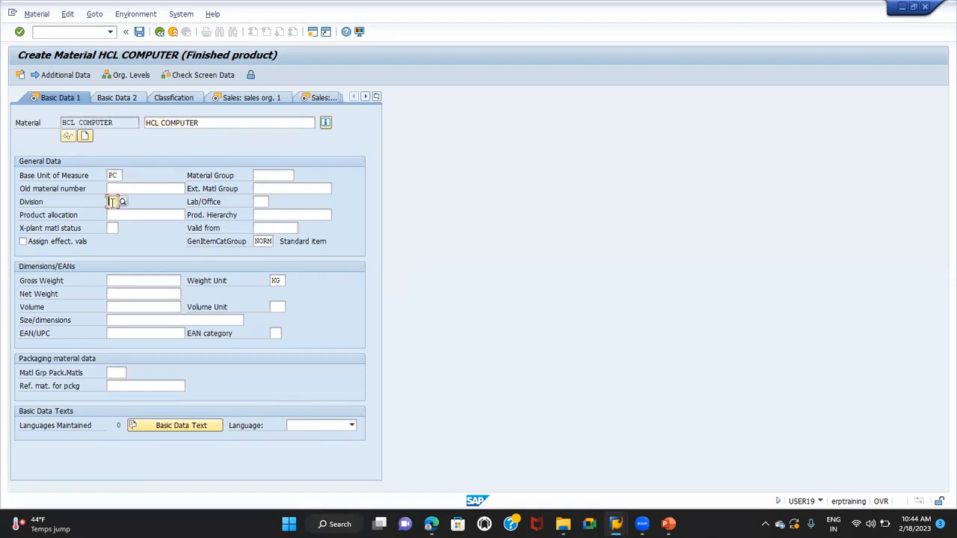
type("T1")
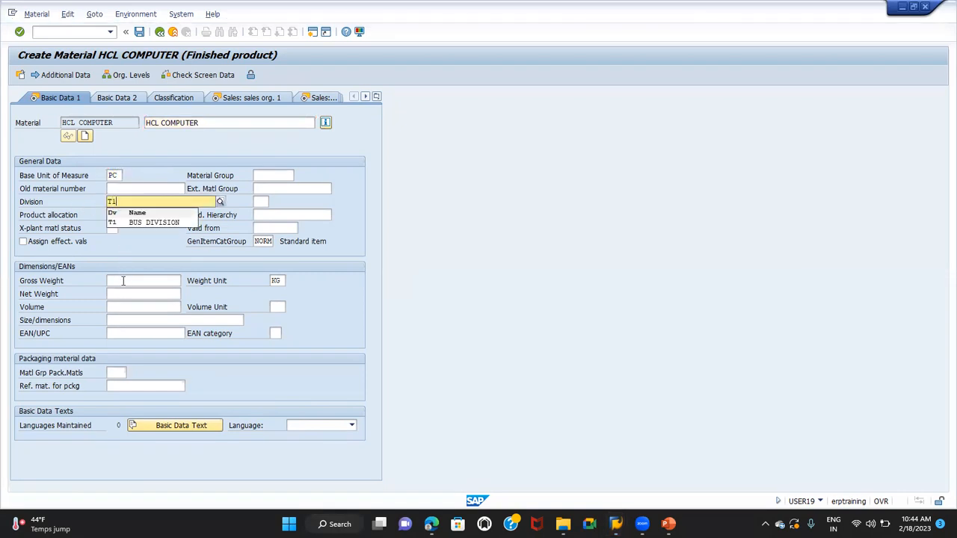
Set the gross weight and net weight to 50 each, and continue to the first sales organization view
left_click(123, 281)
type("50")
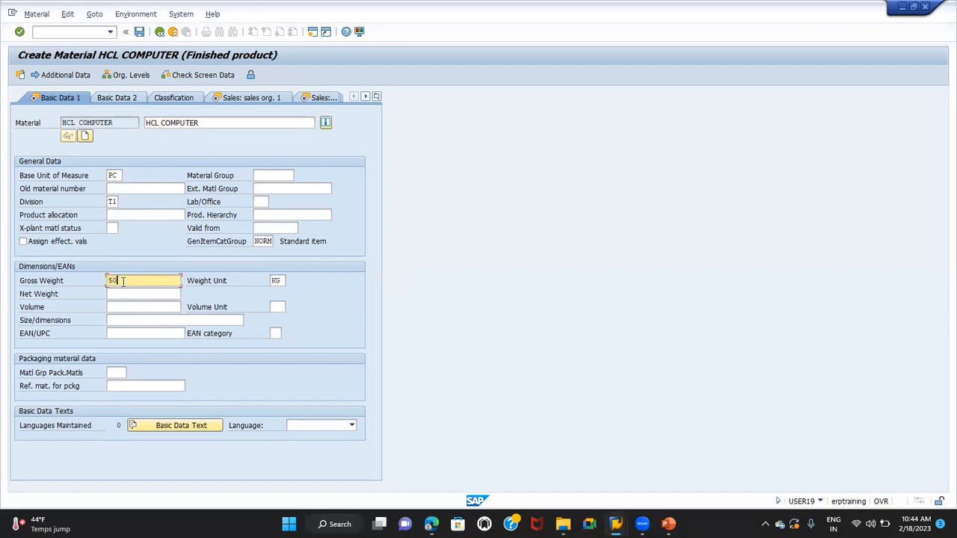
key("Tab")
type("50")
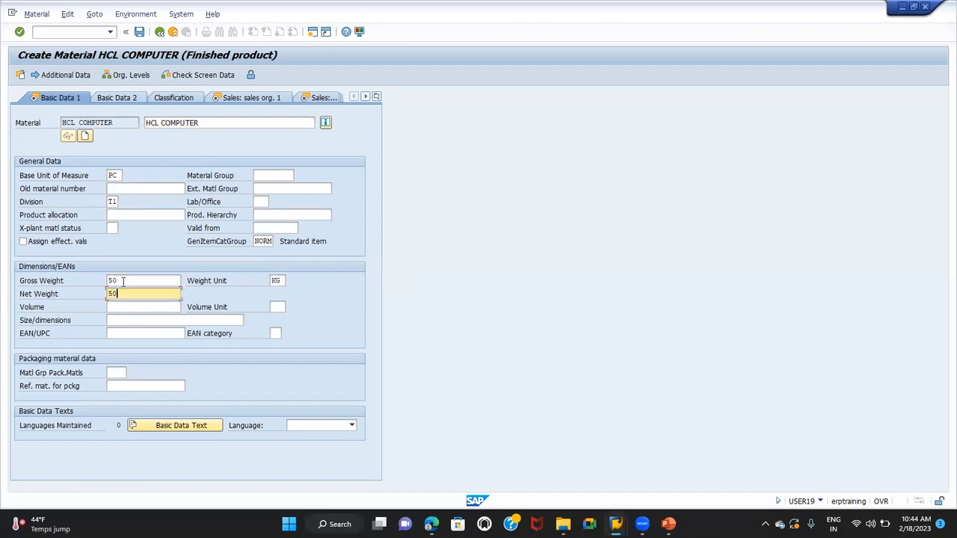
key("Return")
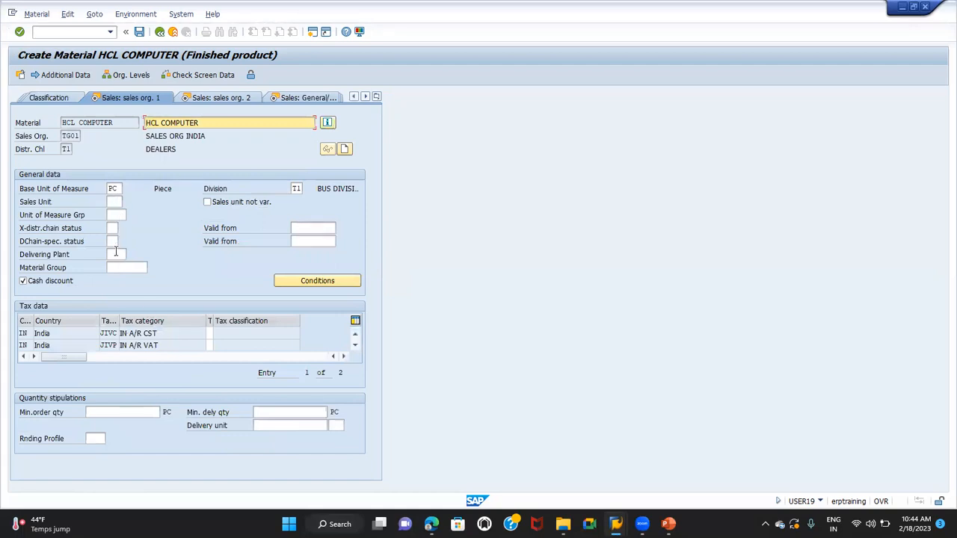
Set the delivering plant to TG01 and the tax classification to 1 for both Indian tax categories, and continue to the next view
left_click(118, 254)
type("TG01")
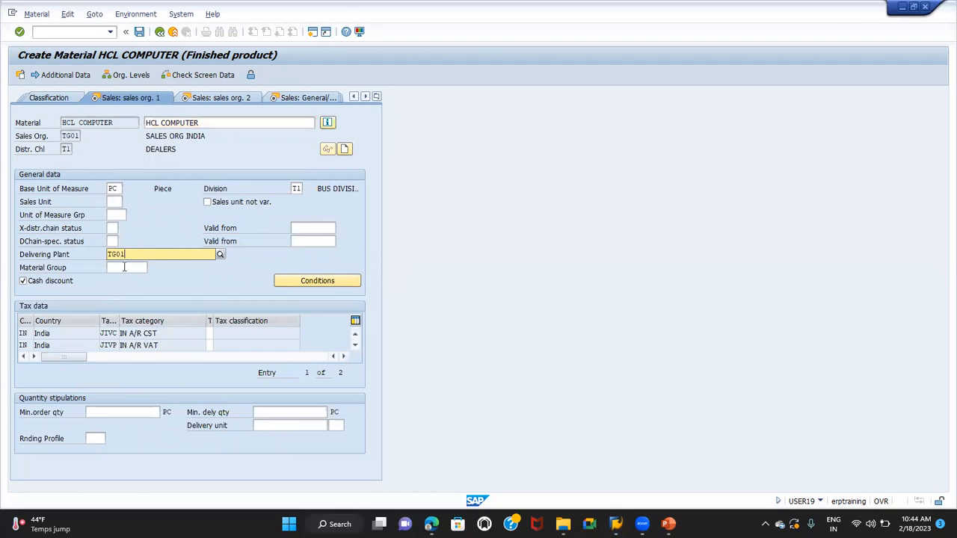
left_click(210, 333)
type("1")
left_click(210, 344)
type("1")
key("Return")
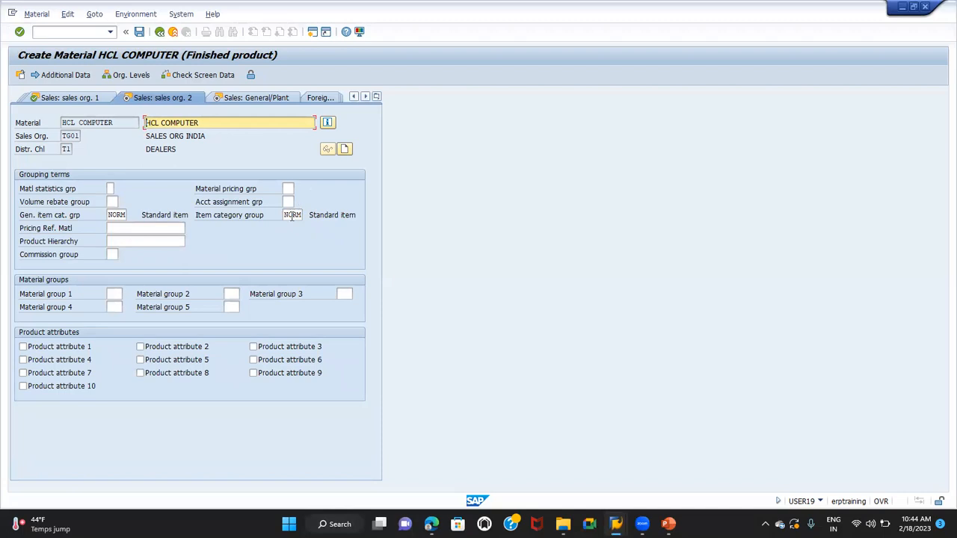
Set the item category group to ERLA and continue to the general plant sales view
double_click(286, 215)
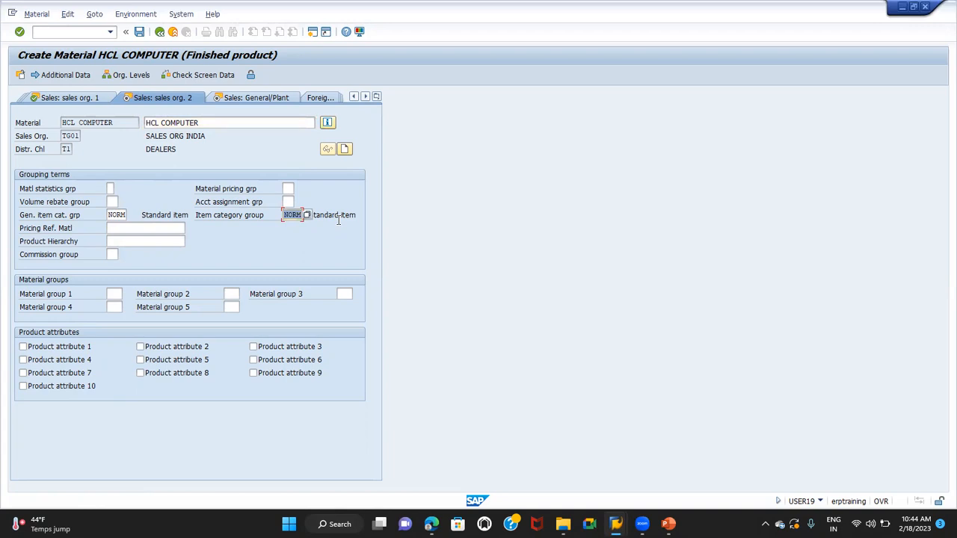
type("ERLA")
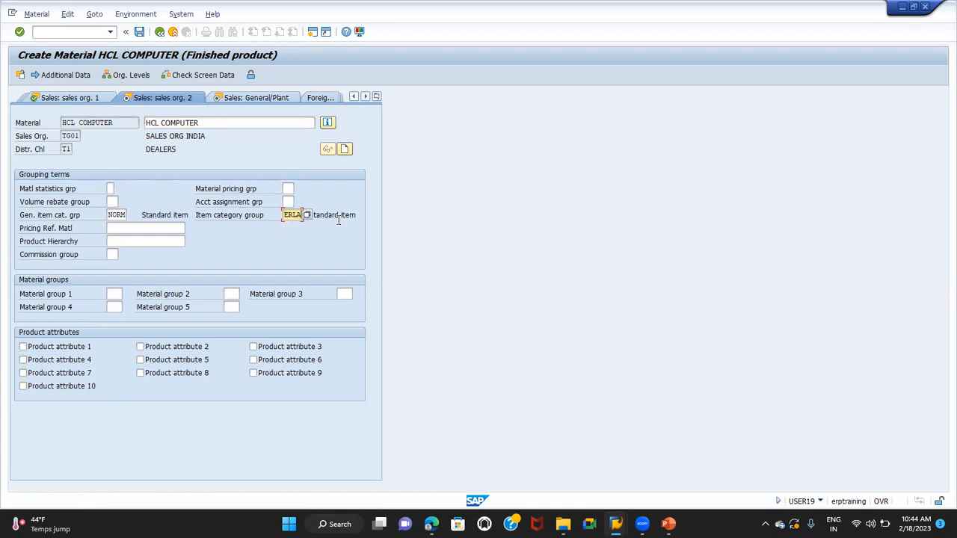
left_click(234, 238)
key("Return")
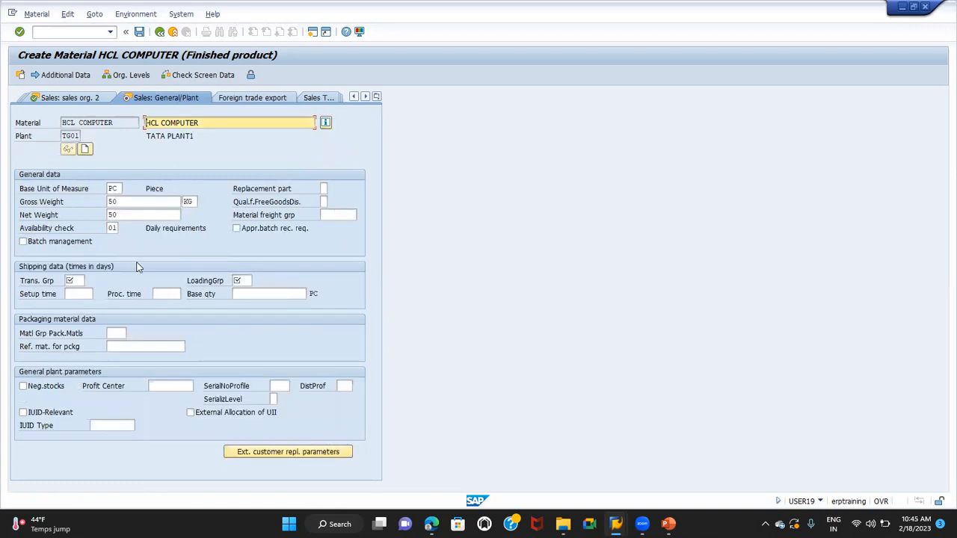
Set the transportation group and the loading group to 0001 each, and continue to the first MRP view
left_click(77, 278)
type("0001")
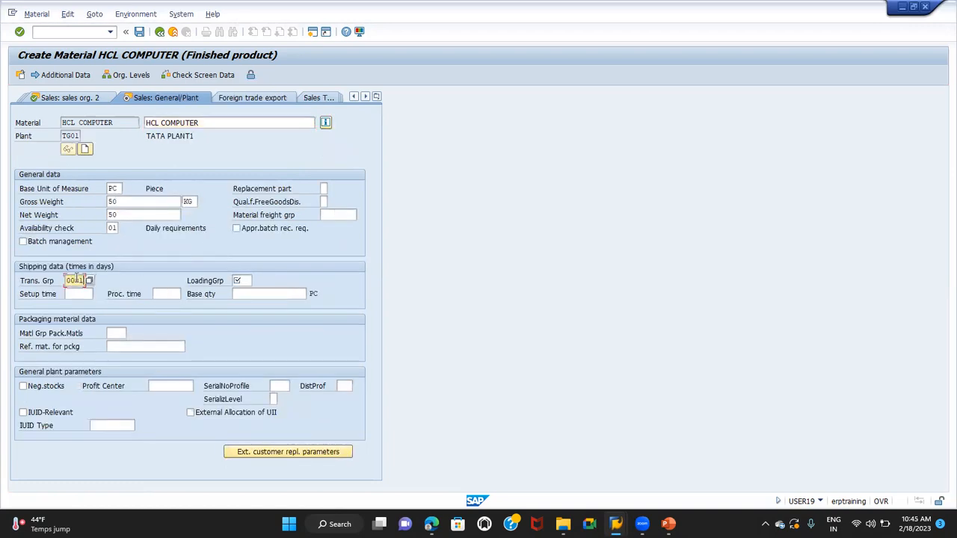
key("Tab")
type("0001")
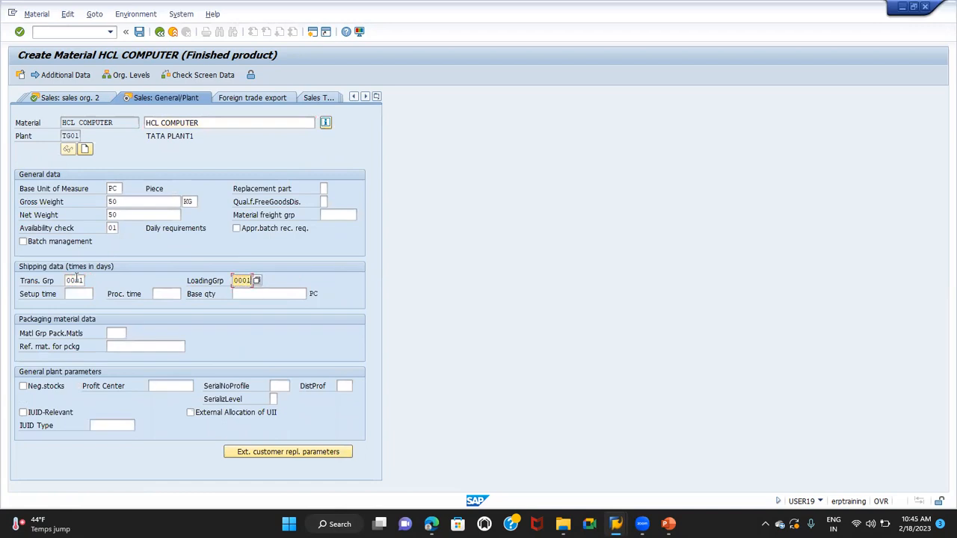
key("Return")
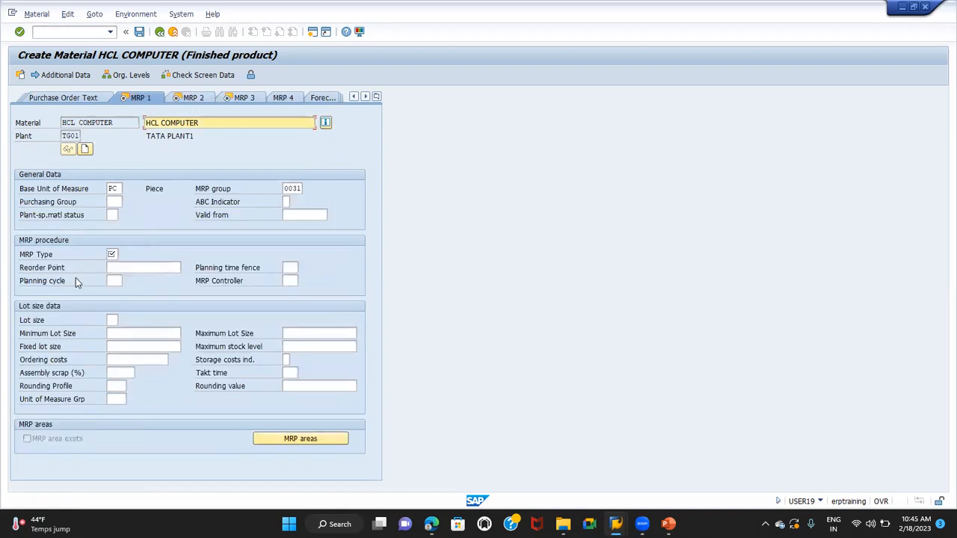
Set the MRP type to PD and the MRP controller to 000
left_click(111, 254)
type("PD")
key("Tab")
Set the lot size to EX and continue to the second MRP view
key("Tab")
key("Tab")
key("Tab")
type("000")
key("Tab")
key("Tab")
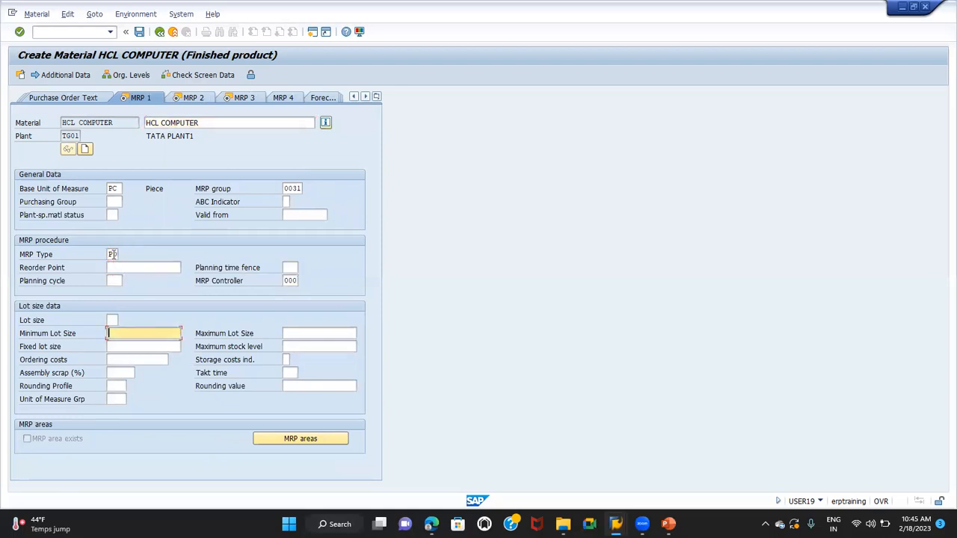
key("shift+Tab")
type("EX")
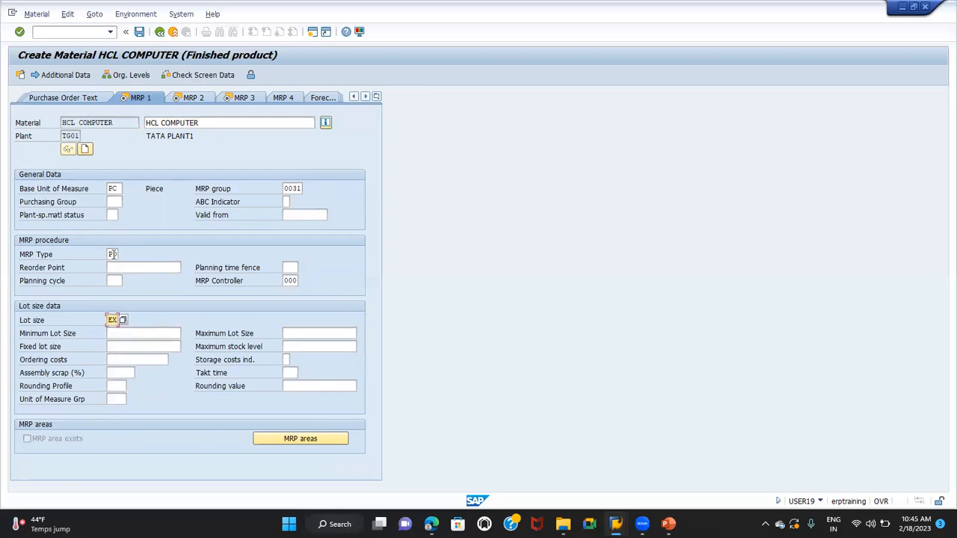
key("Return")
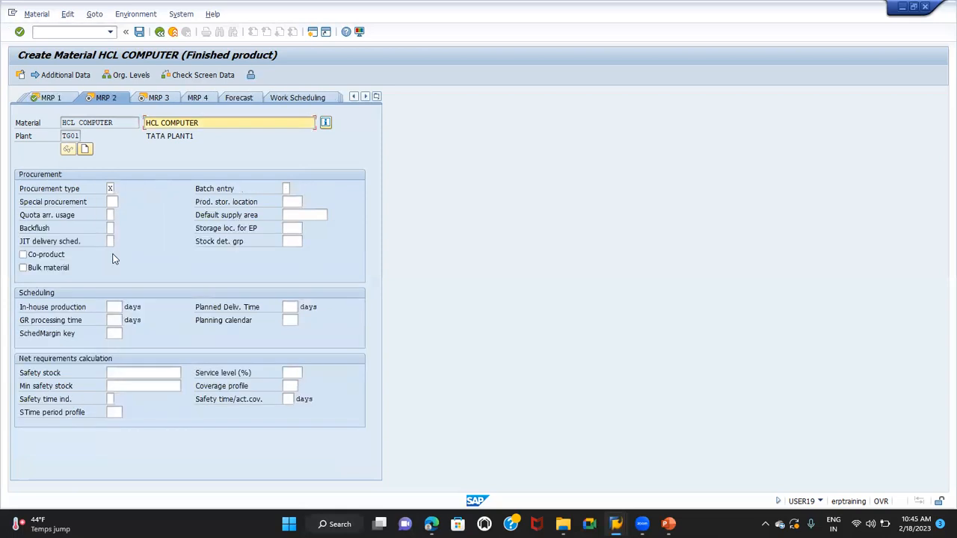
Set in-house production to 10 days and the scheduling margin key to 000, and continue to the third MRP view
left_click(112, 308)
type("10")
key("Tab")
key("Tab")
key("Tab")
key("Tab")
type("000")
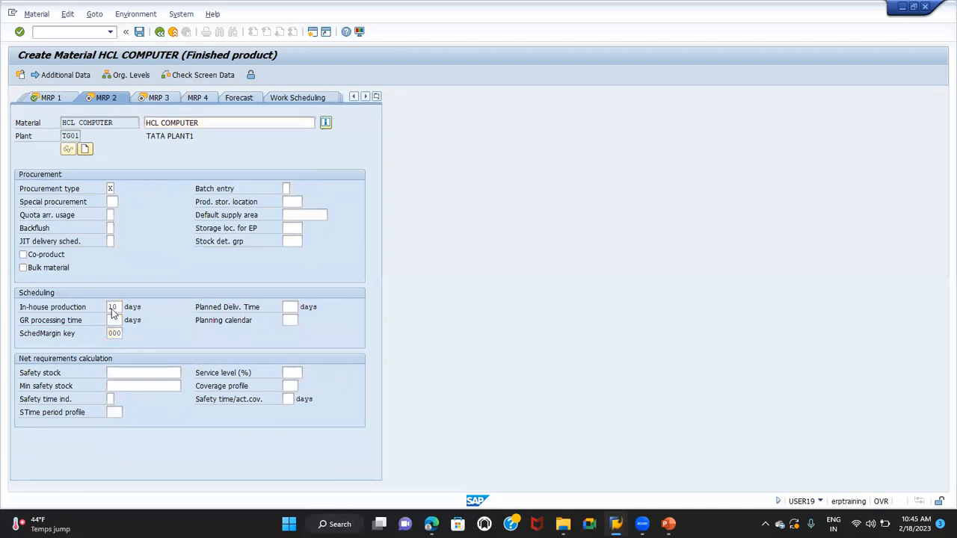
key("Return")
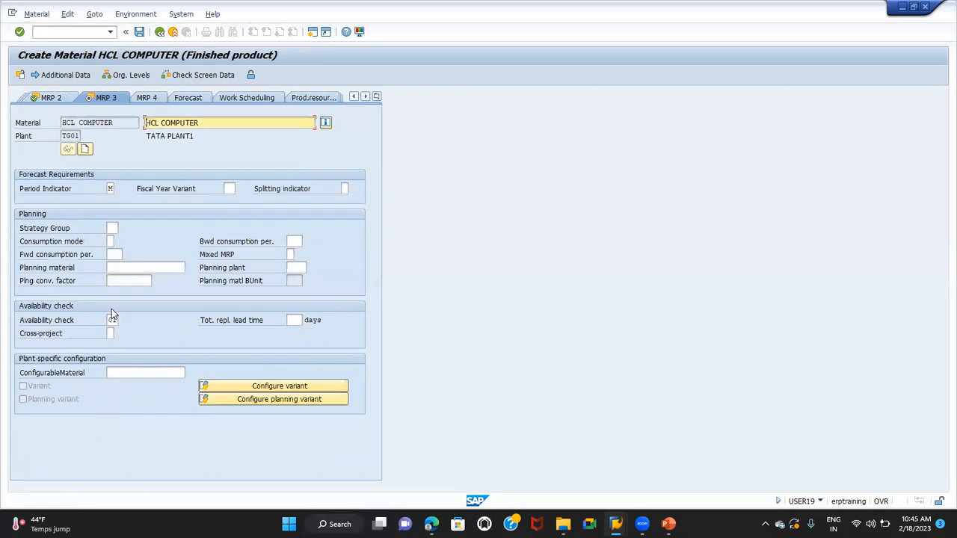
Set the total replenishment lead time to 10 days and continue to the first accounting view
left_click(294, 320)
type("10")
key("Return")
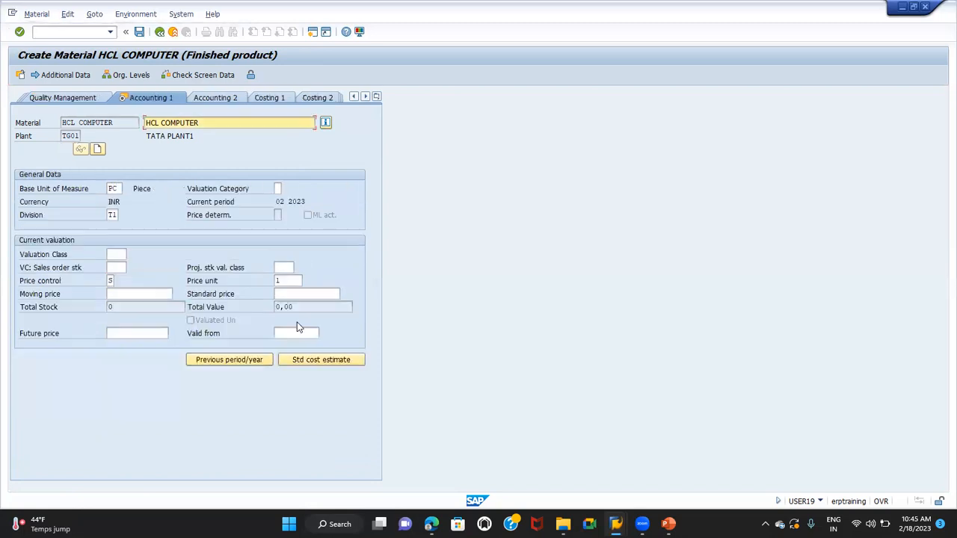
Enter valuation class 7920 in the material's current valuation data
left_click(117, 255)
type("7920")
Set the standard price to 30000 and save the material
key("Tab")
key("Tab")
key("Tab")
key("Tab")
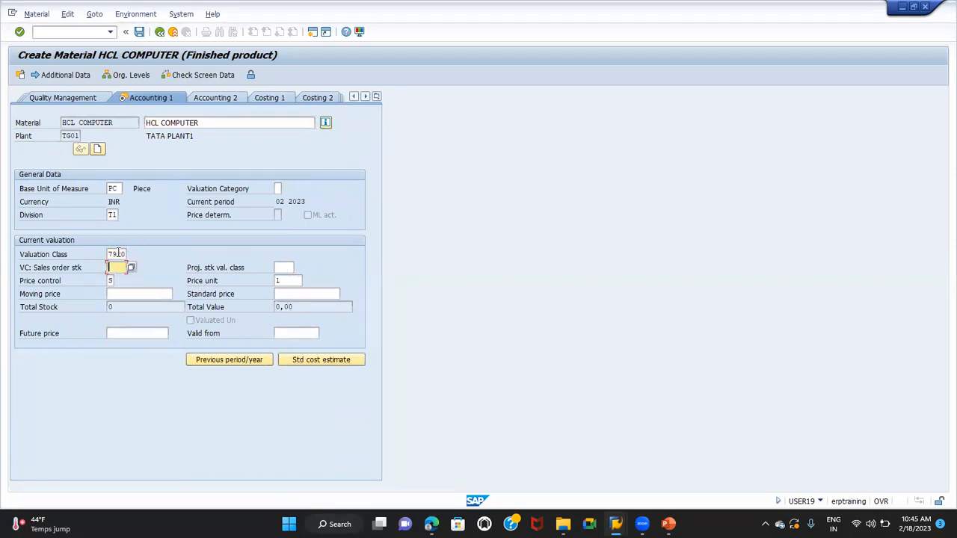
key("Tab")
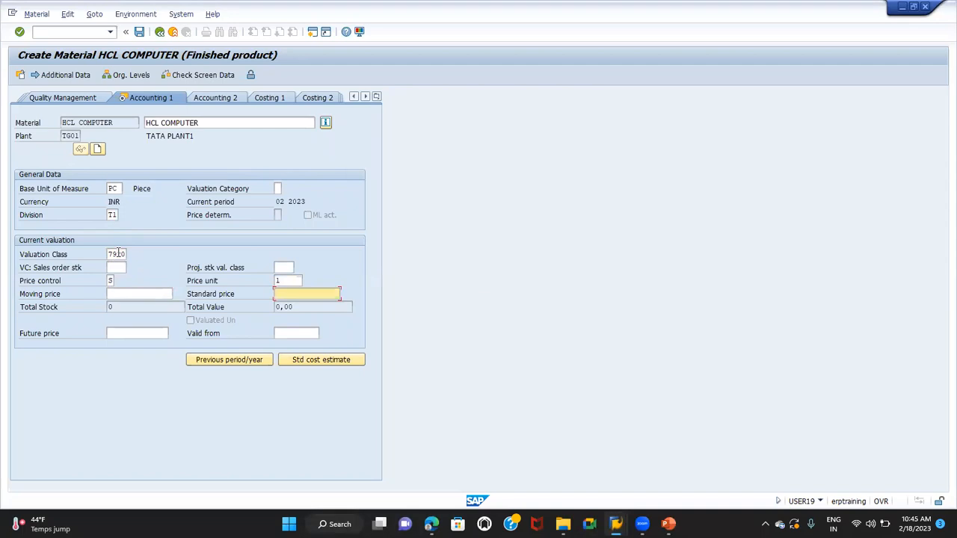
type("30000")
key("Return")
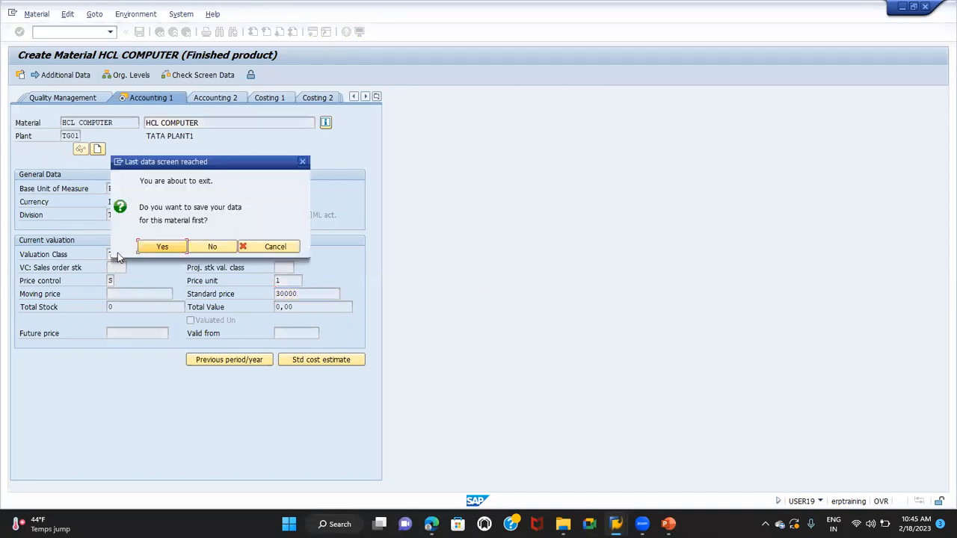
left_click(163, 247)
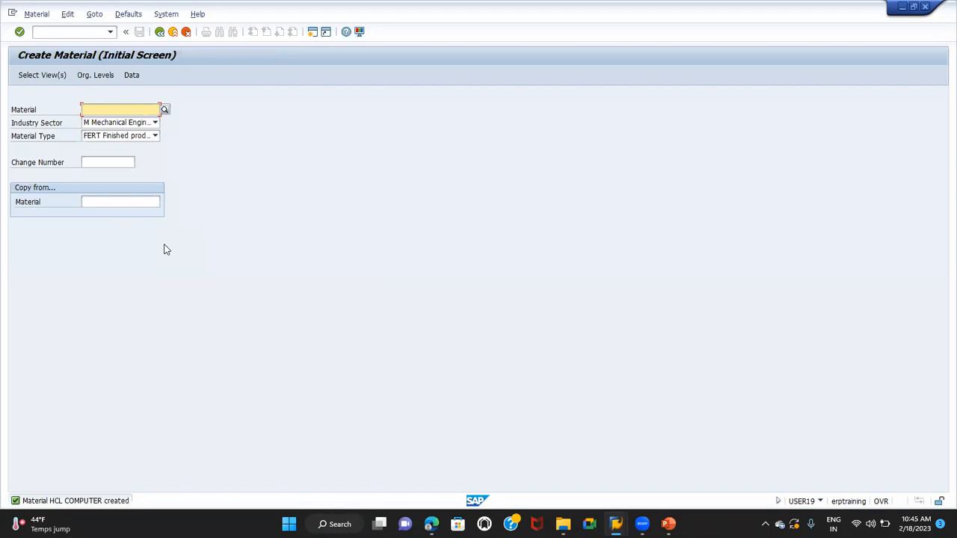
Open transaction MB1C for other goods receipts and enter movement type 561
left_click(56, 31)
type("/NMB1C")
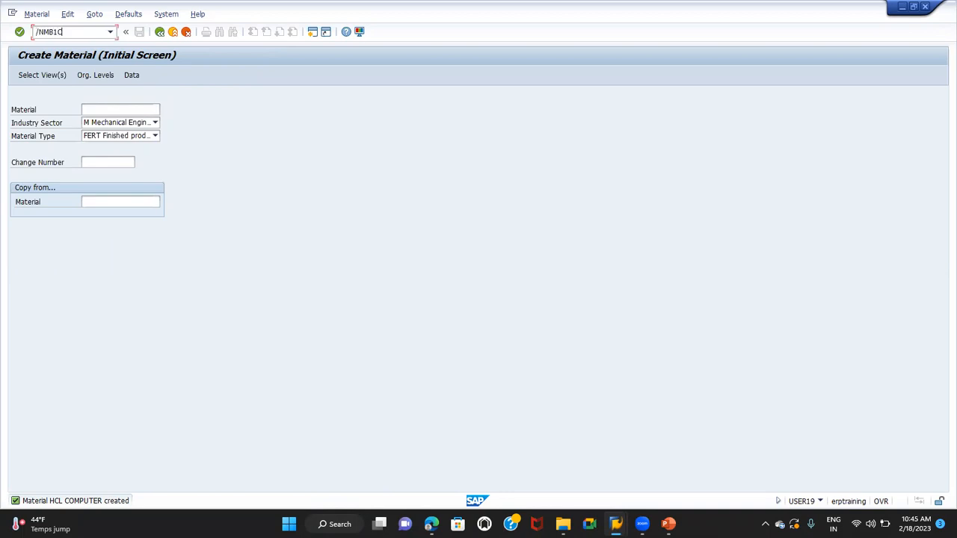
key("Return")
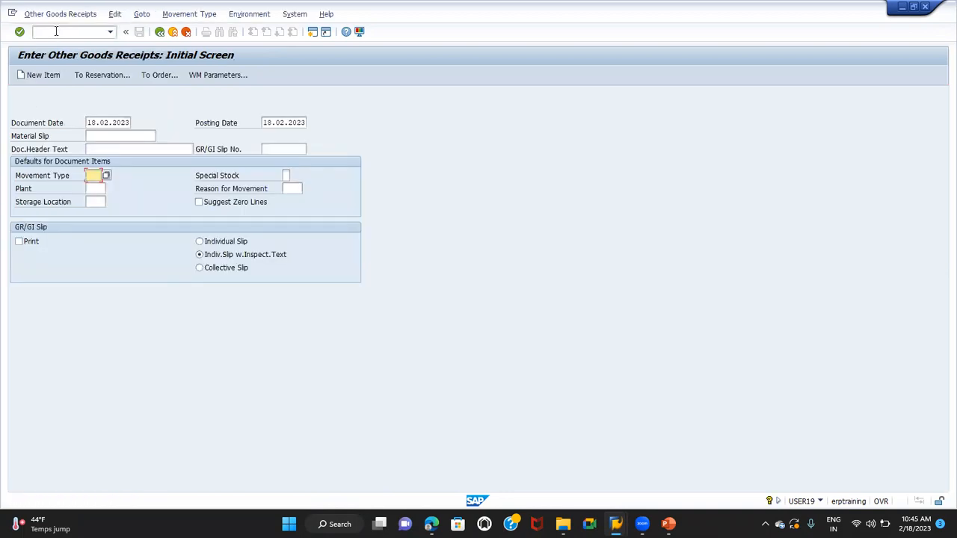
type("561")
key("Tab")
key("Tab")
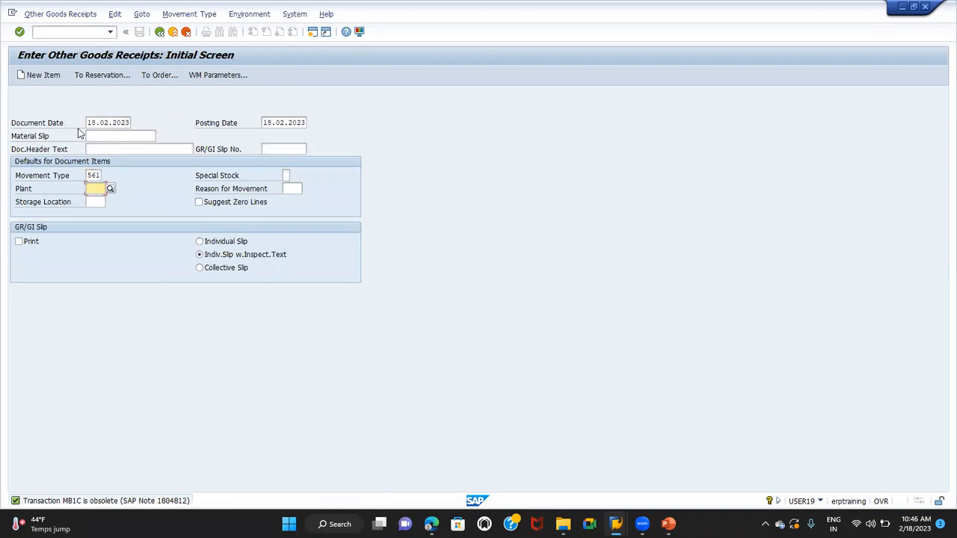
Enter plant TG01 and storage location TG01 as item defaults, and continue to the item entry
type("TG")
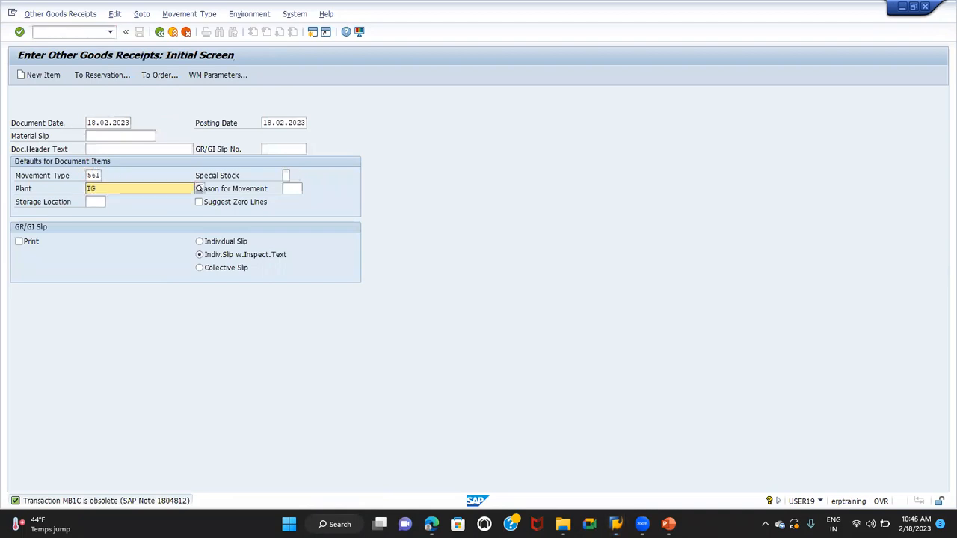
type("01")
key("Tab")
key("Tab")
type("TG")
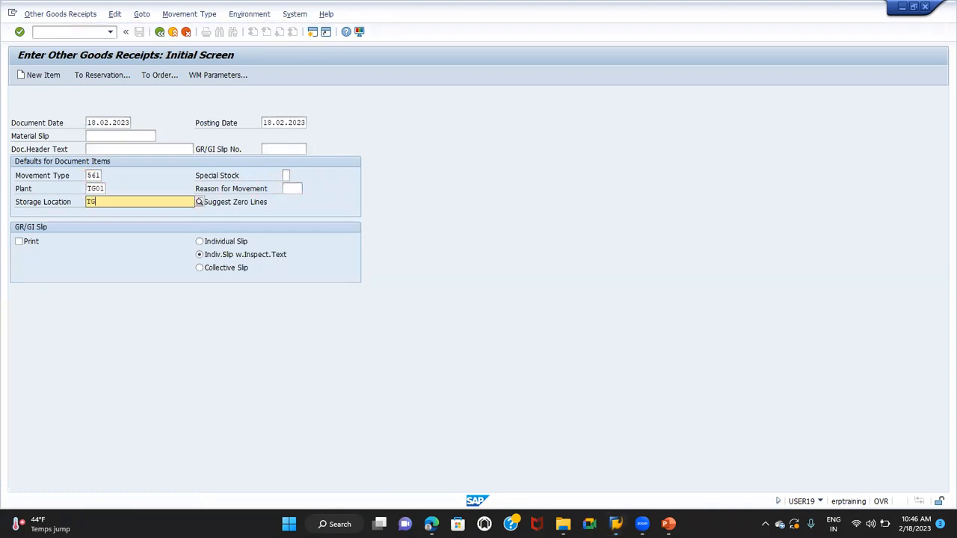
type("01")
key("Return")
type("TG01")
key("Return")
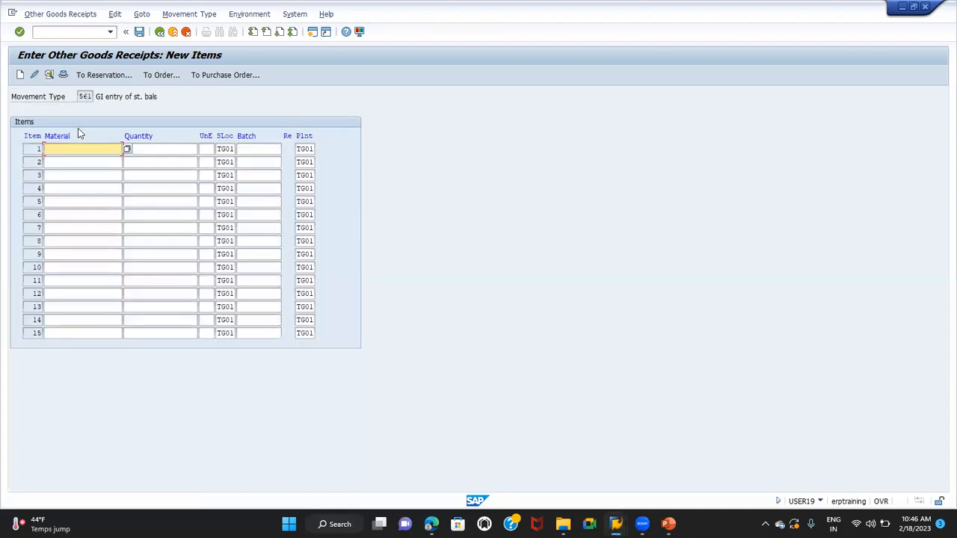
Enter HCL COMPUTER with a quantity of 100 as the first item and post the goods receipt
type("HCL COMPUTER")
key("Tab")
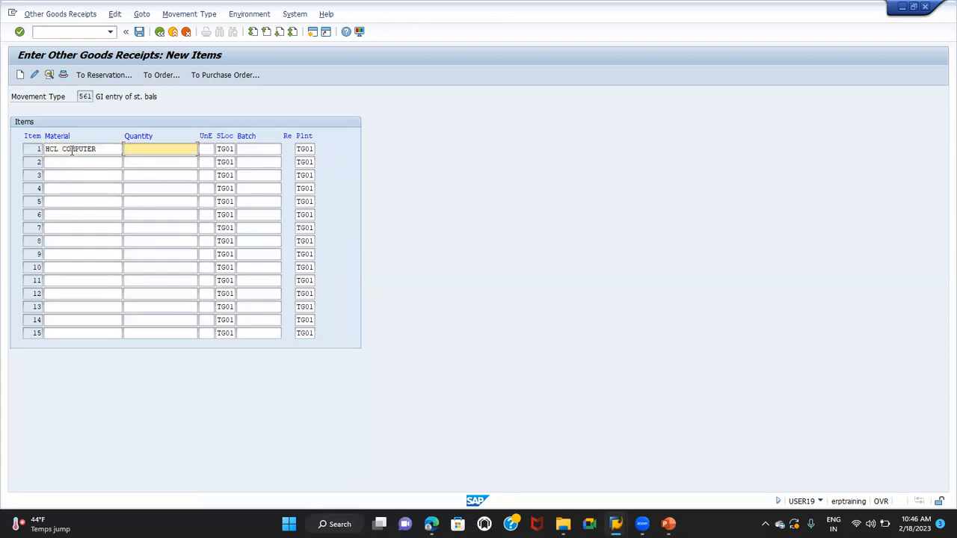
type("100")
key("Return")
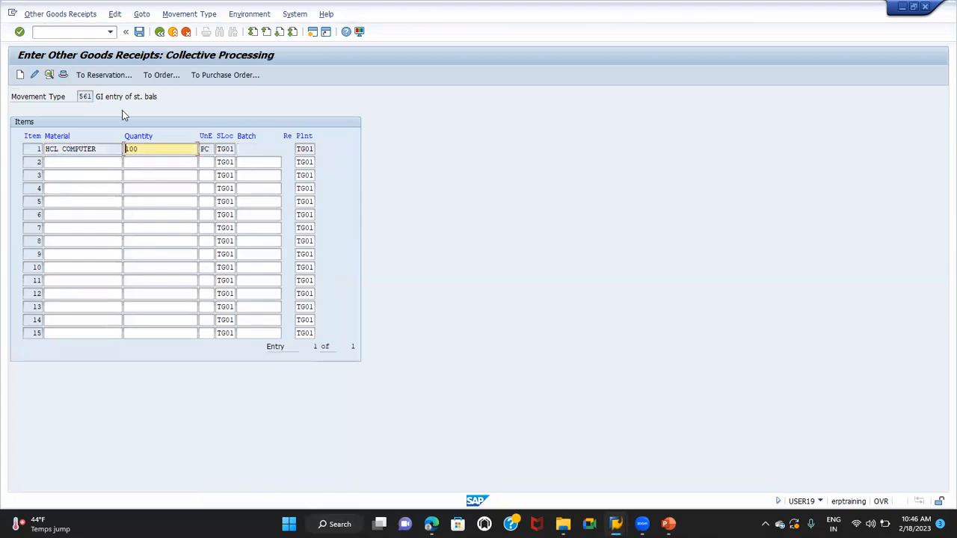
left_click(139, 33)
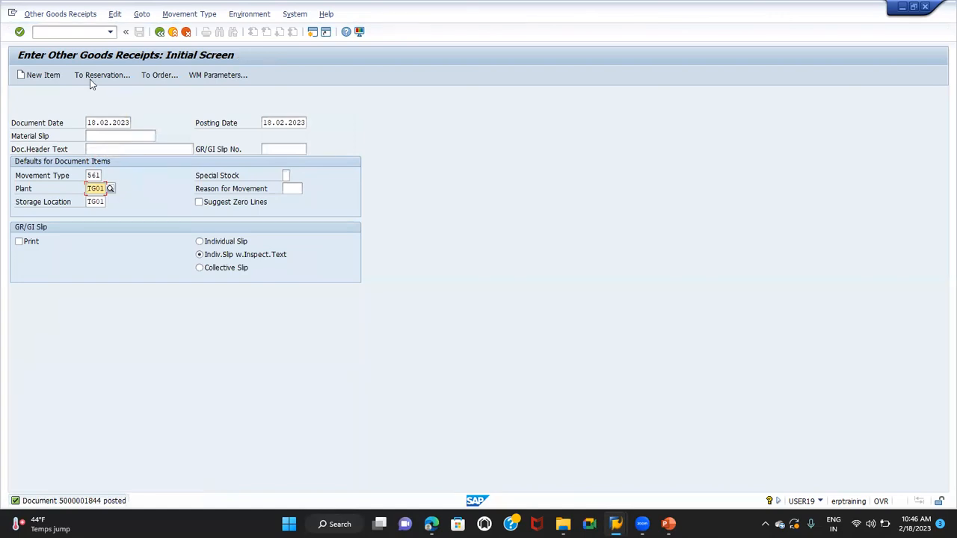
Open transaction VK11 and start a condition record of type PR00
left_click(56, 34)
type("/NVK11")
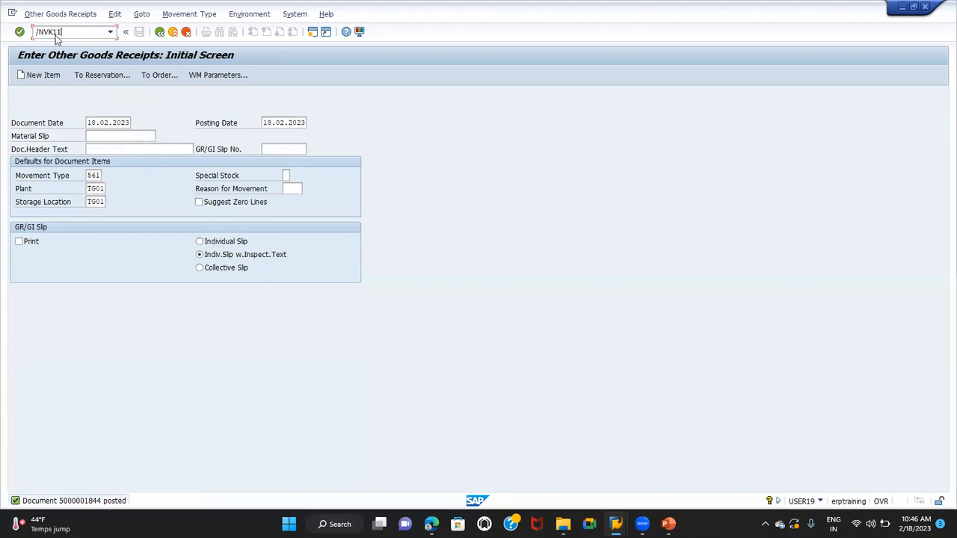
key("Return")
type("PR00")
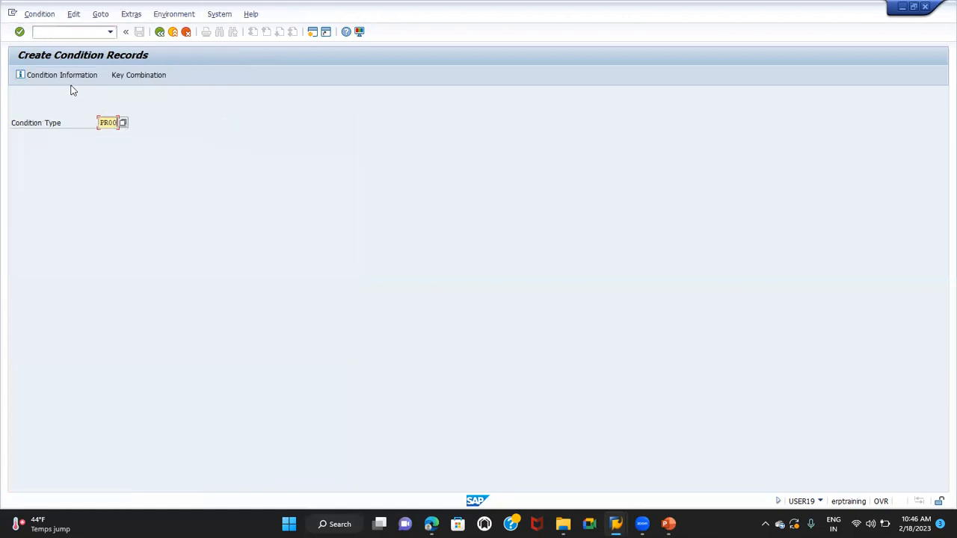
key("Return")
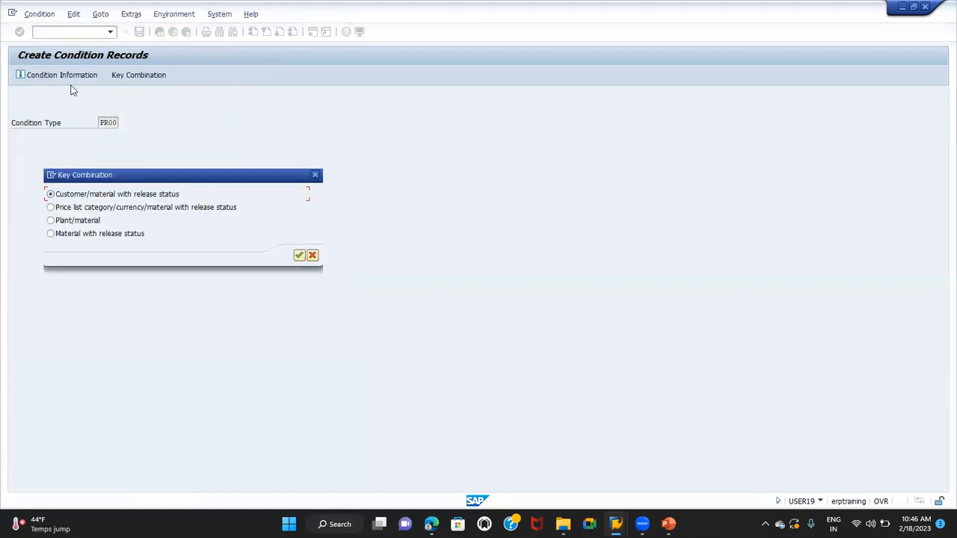
Choose the key combination Material with release status, and enter sales organization TG01 and distribution channel T1
left_click(73, 236)
key("Return")
type("TG01")
key("Tab")
type("T1")
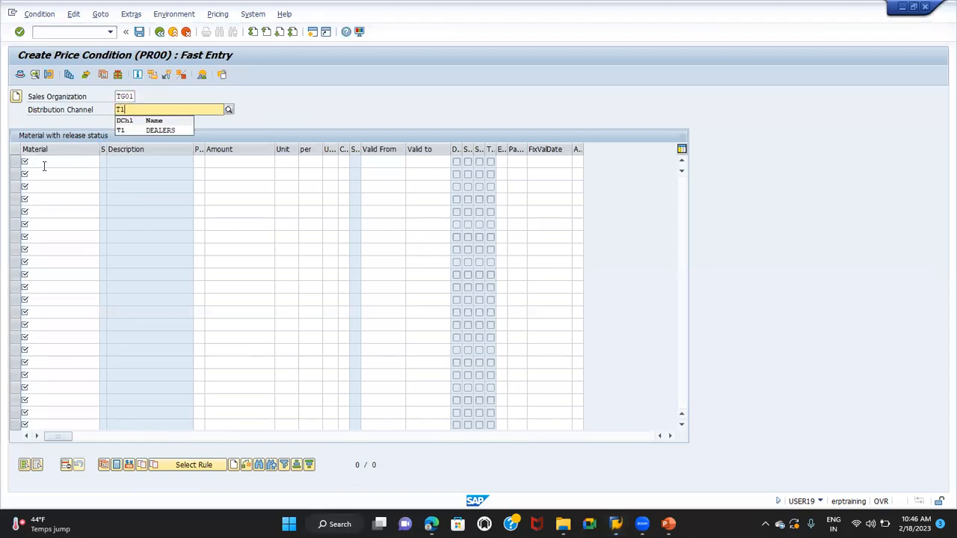
Enter a price of 50000 for material HCL COMPUTER in the first row and save the condition record
left_click(49, 159)
type("HCL COMPUTE")
key("Return")
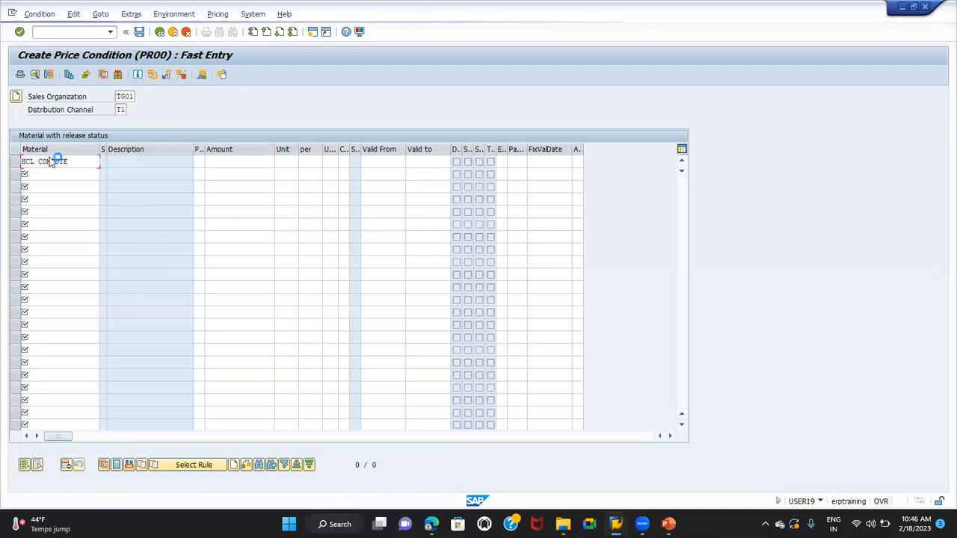
type("R")
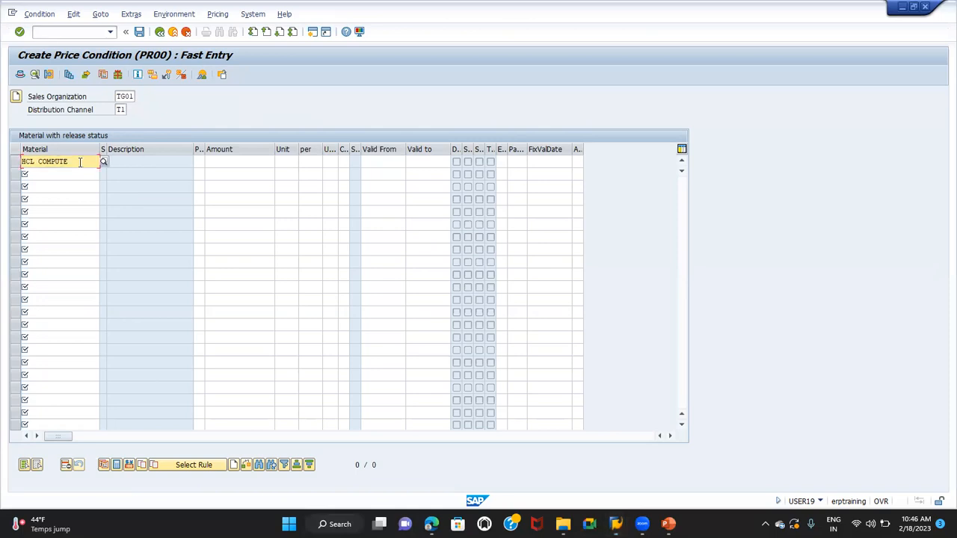
key("Tab")
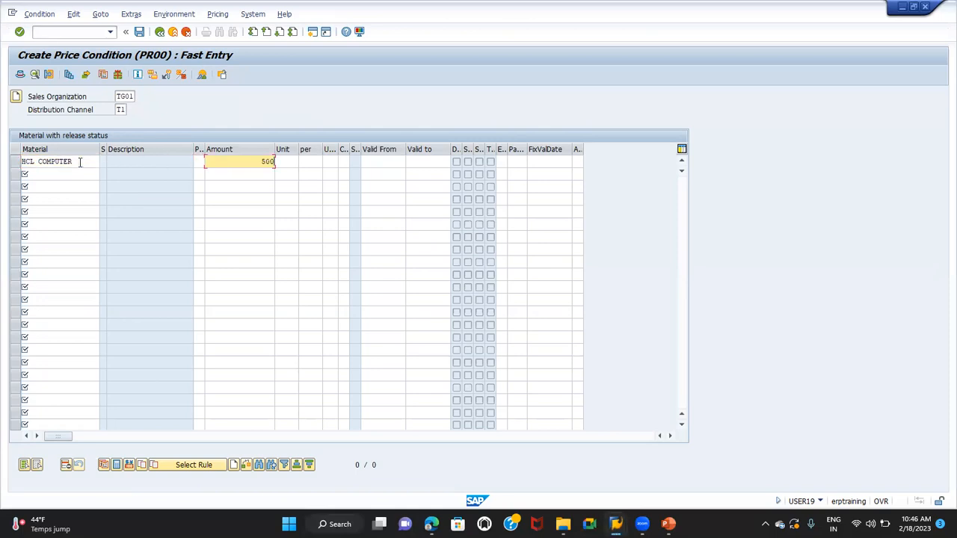
type("50000")
key("Return")
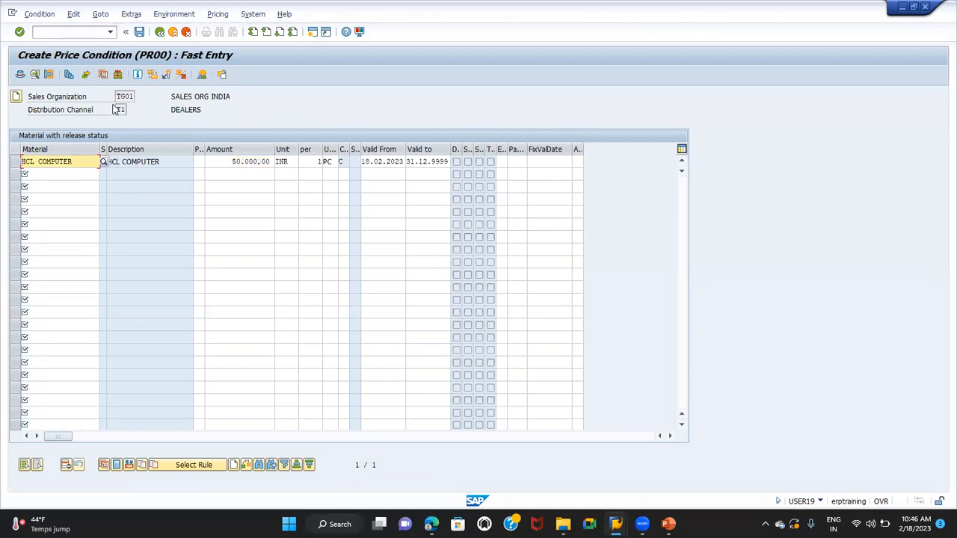
left_click(139, 32)
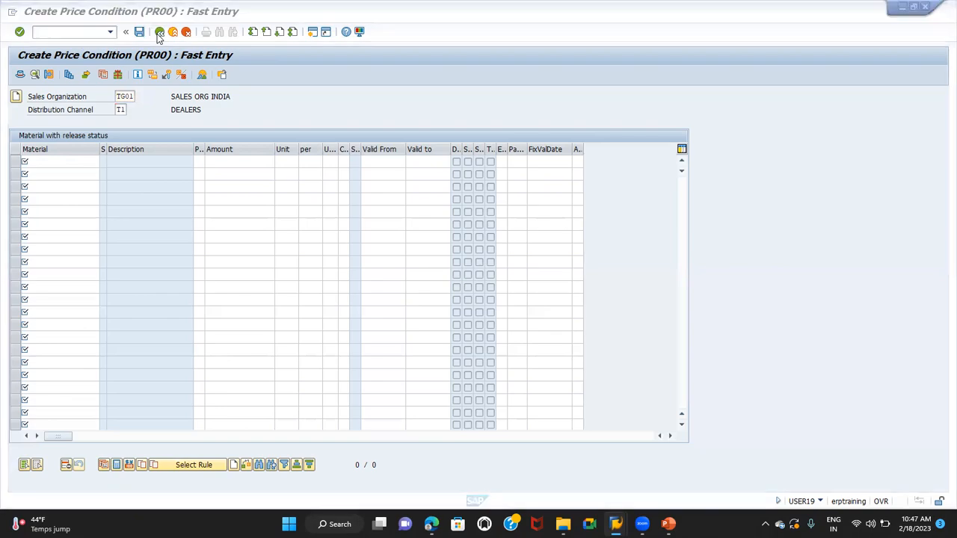
Switch to the BOM presentation in PowerPoint, review the main item level of processing slide and return to SAP
key("alt+Tab")
key("alt+Tab")
key("alt+Tab")
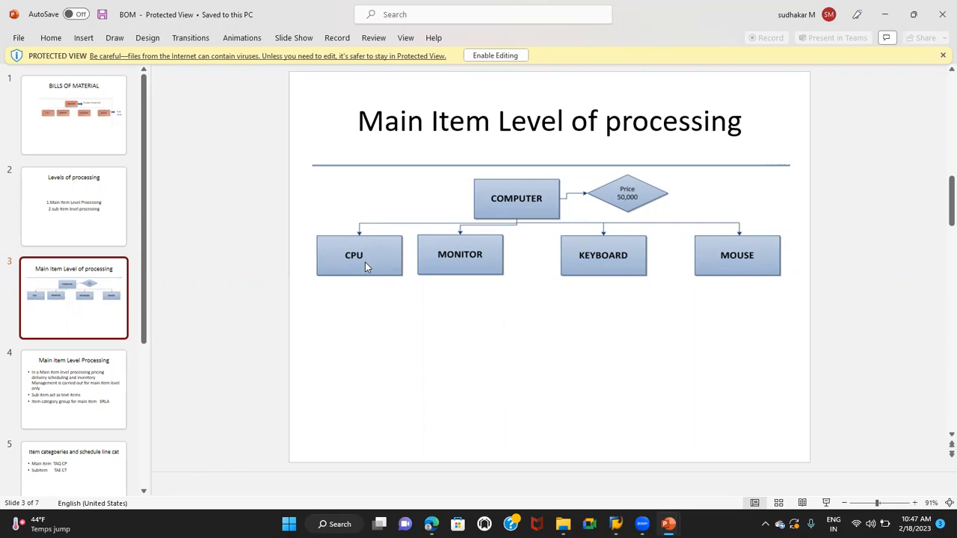
key("alt+Tab")
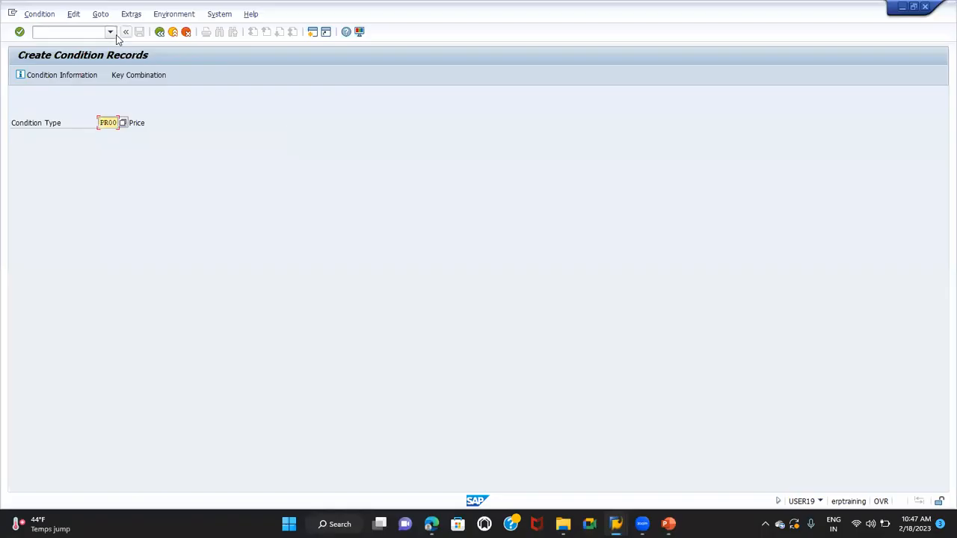
Open transaction MM01 and start creating the finished-product material HCL CPU, proceeding to its view selection
left_click(81, 31)
type("/NMM01")
key("Return")
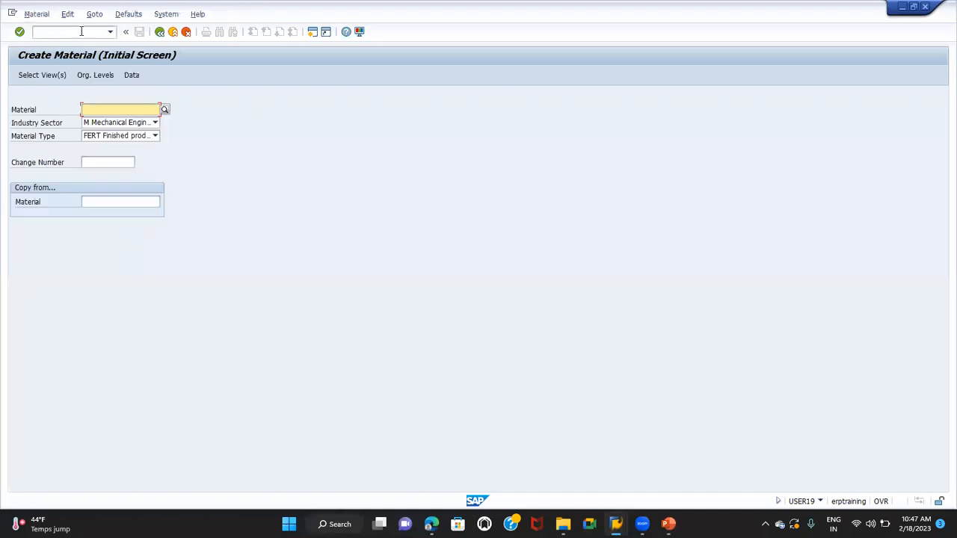
type("EC")
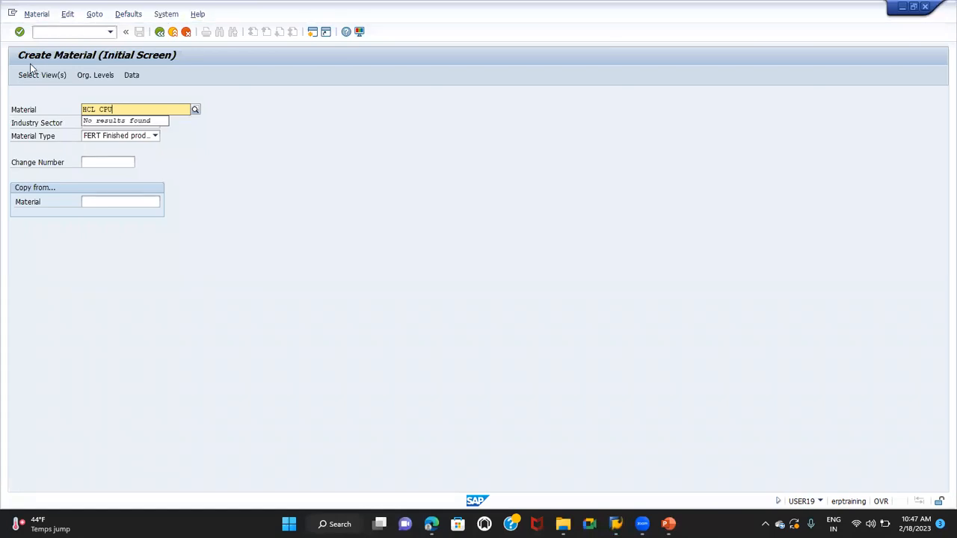
left_click(54, 100)
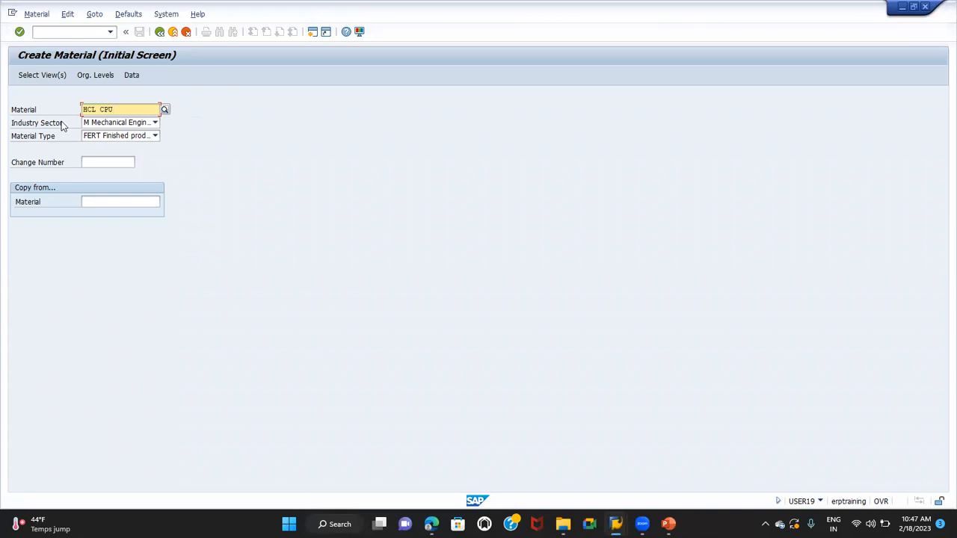
key("Return")
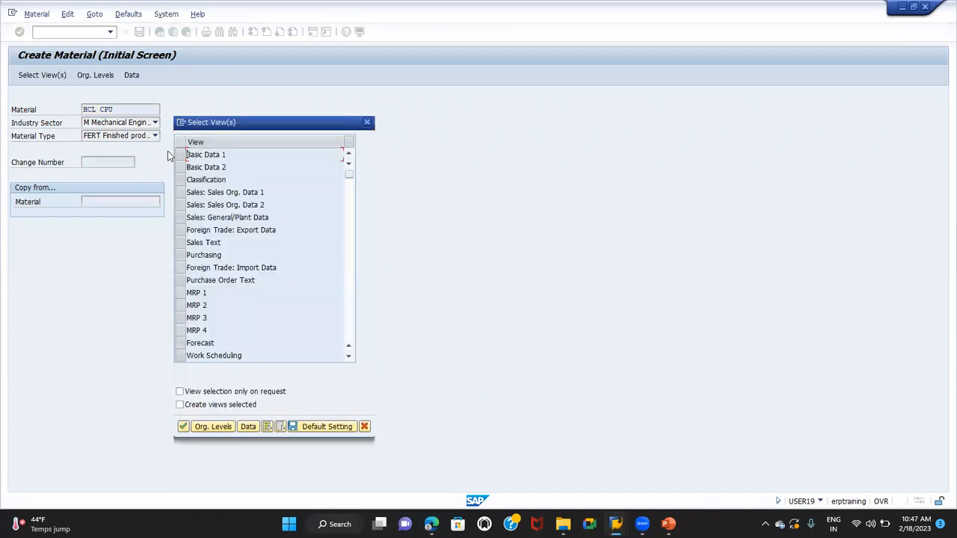
Select the views Basic Data 1, Sales Org. Data 1 and 2, Sales: General/Plant Data, and MRP 1 to 3
left_click(183, 157)
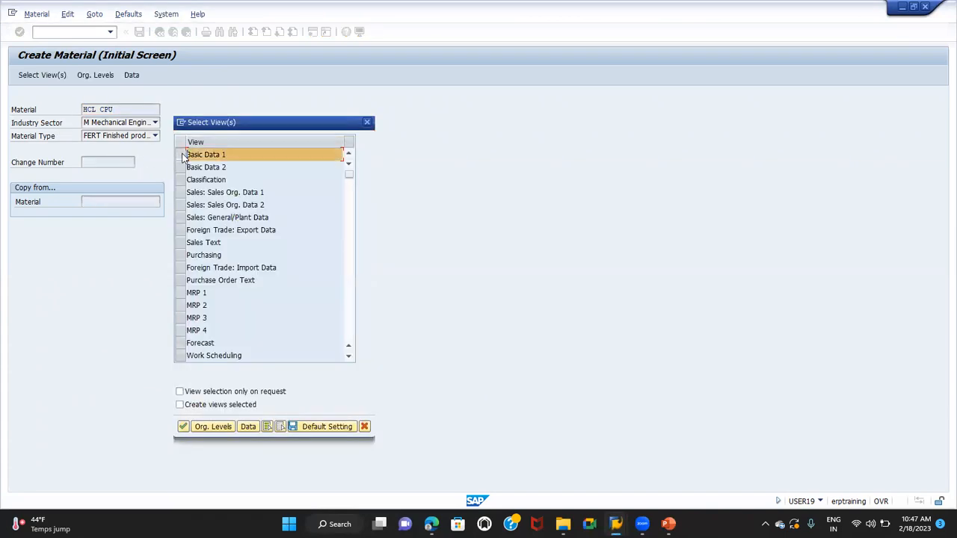
left_click(182, 196)
left_click(181, 206)
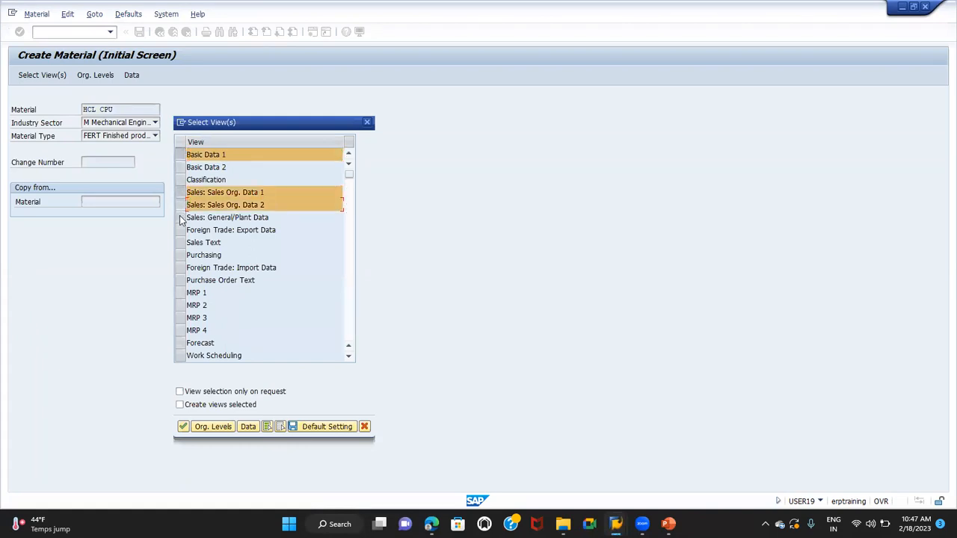
left_click(181, 219)
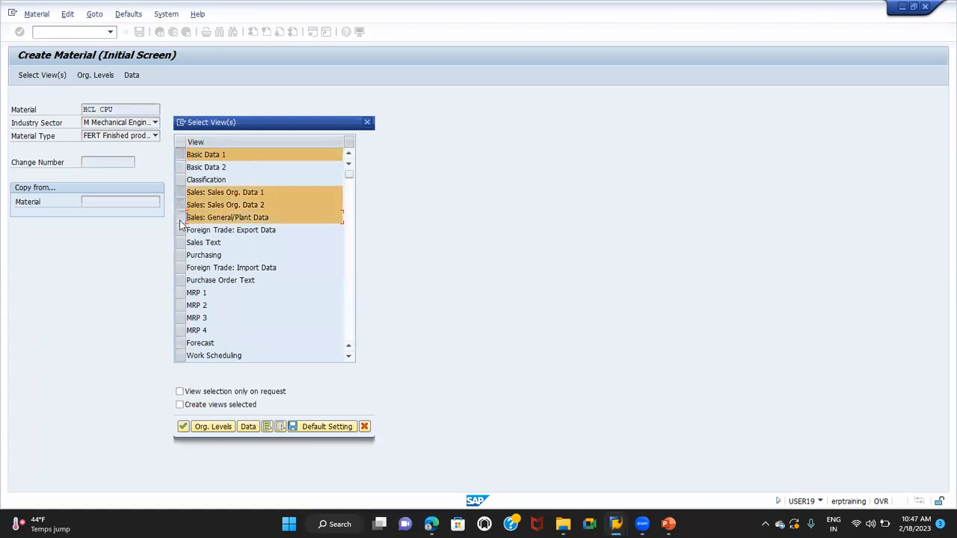
left_click(182, 293)
left_click(181, 305)
left_click(182, 319)
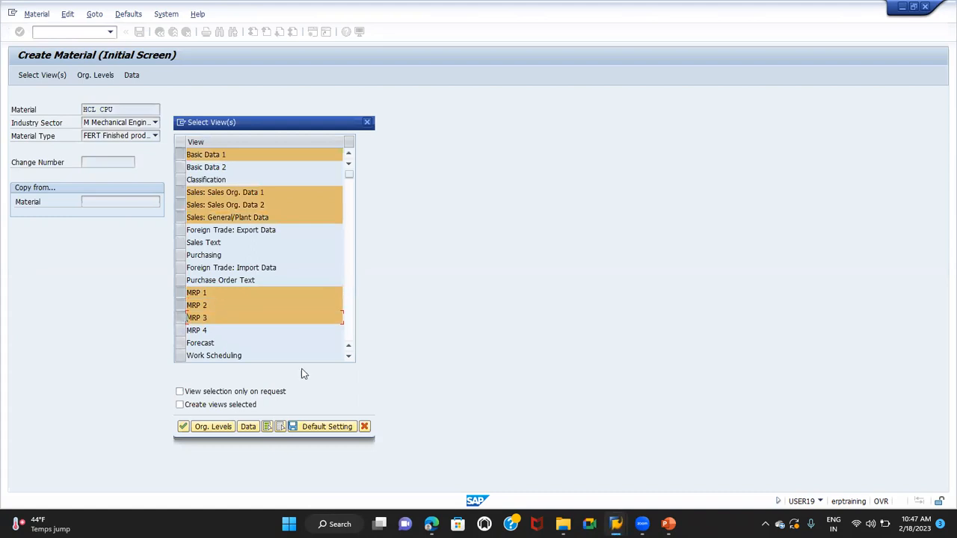
Add the Accounting 1 view to the selection and proceed to the organizational levels
left_click(350, 356)
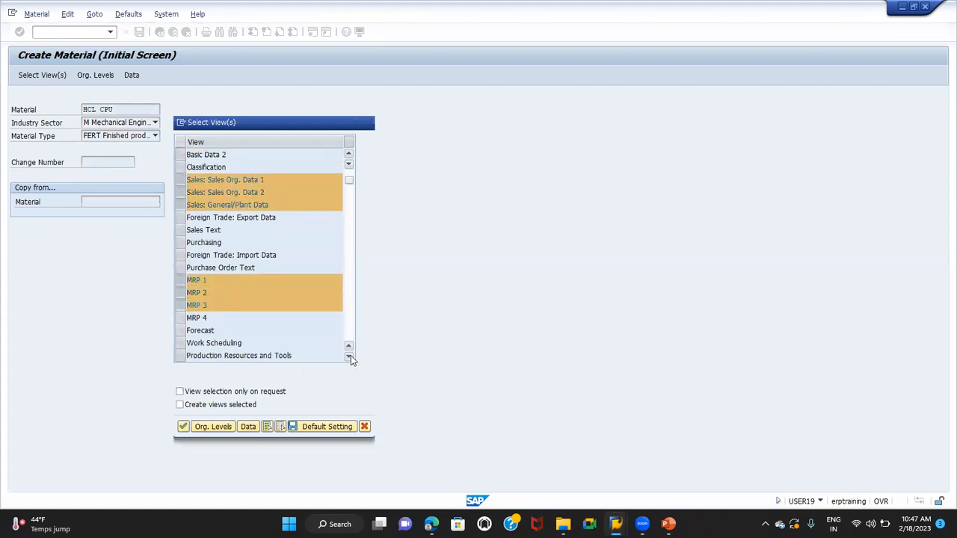
left_click(350, 356)
left_click(350, 357)
left_click(350, 356)
left_click(350, 356)
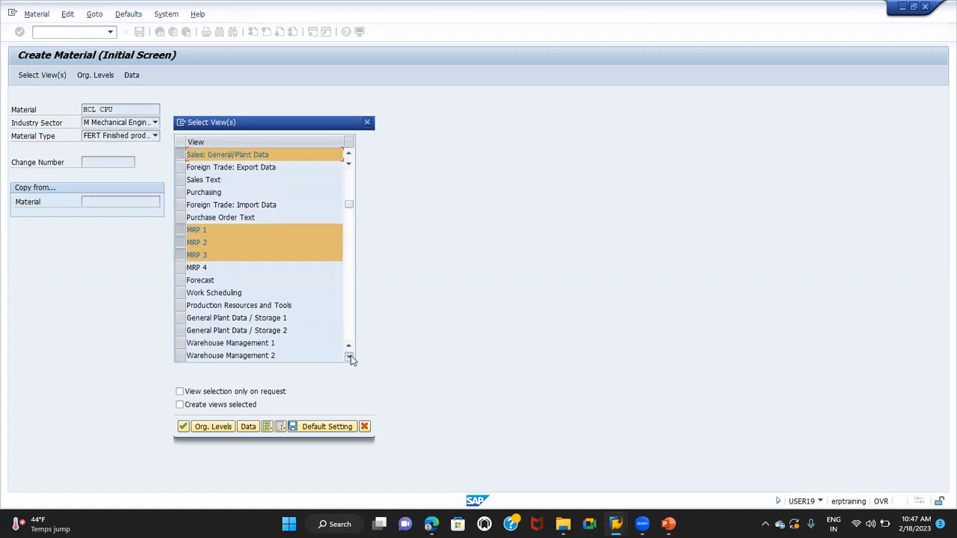
left_click(350, 357)
left_click(350, 357)
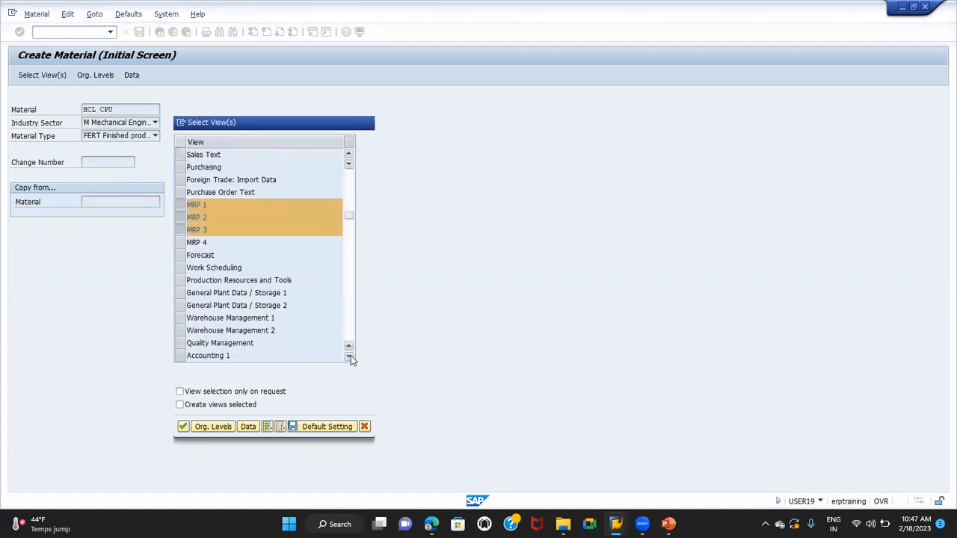
left_click(350, 356)
left_click(349, 356)
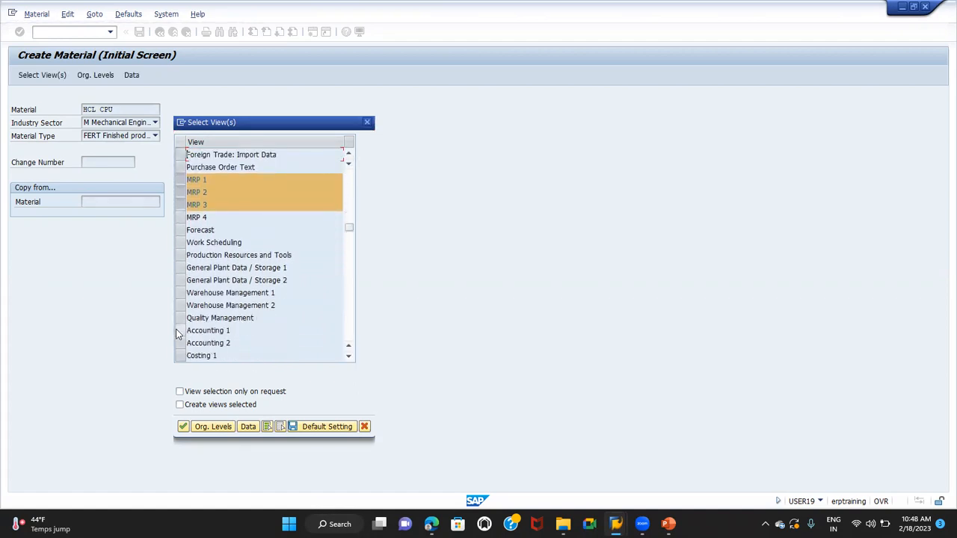
left_click(179, 332)
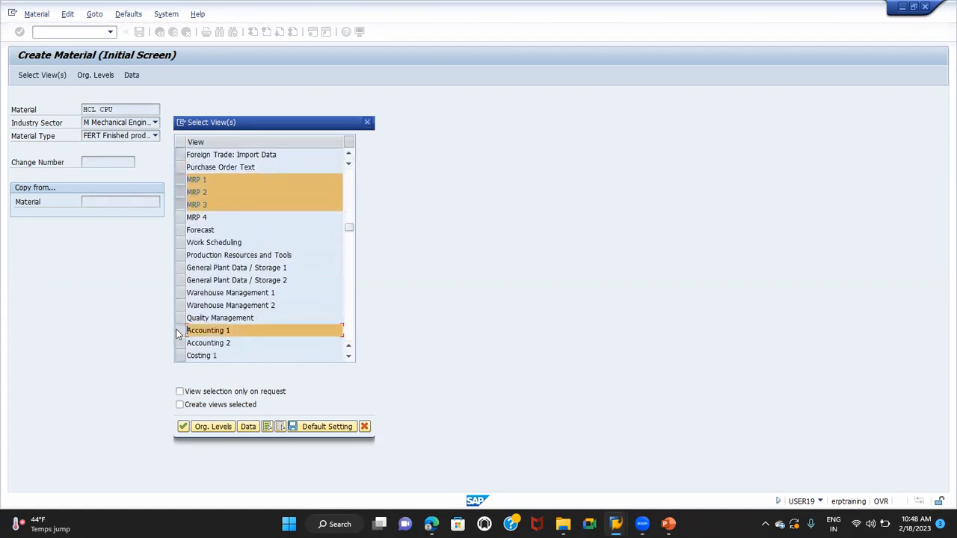
left_click(213, 426)
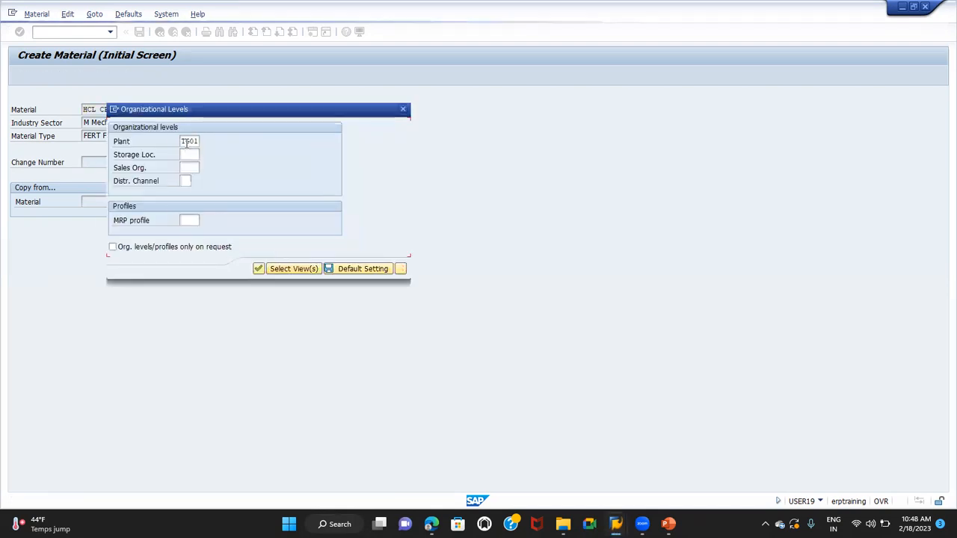
Enter TG01 as the plant, storage location and sales organization
type("TG0")
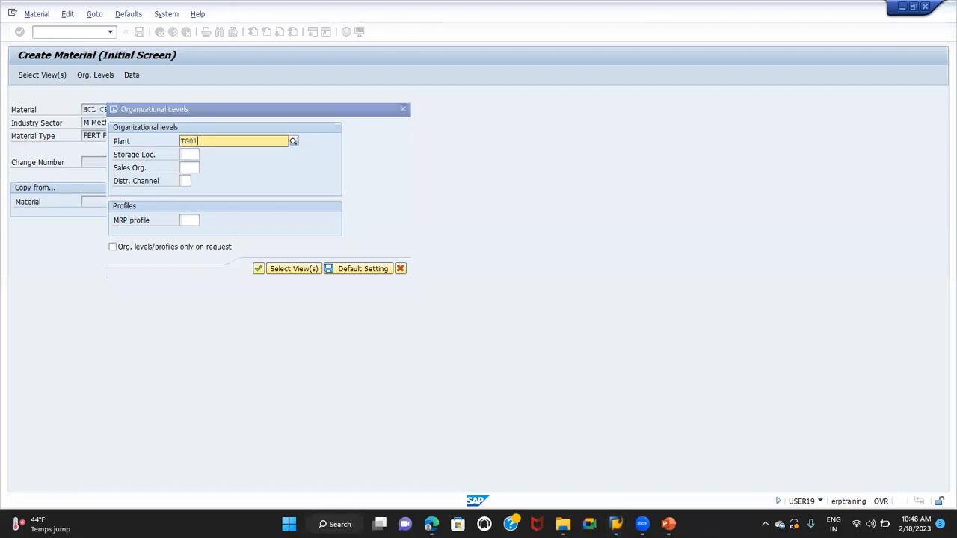
key("Return")
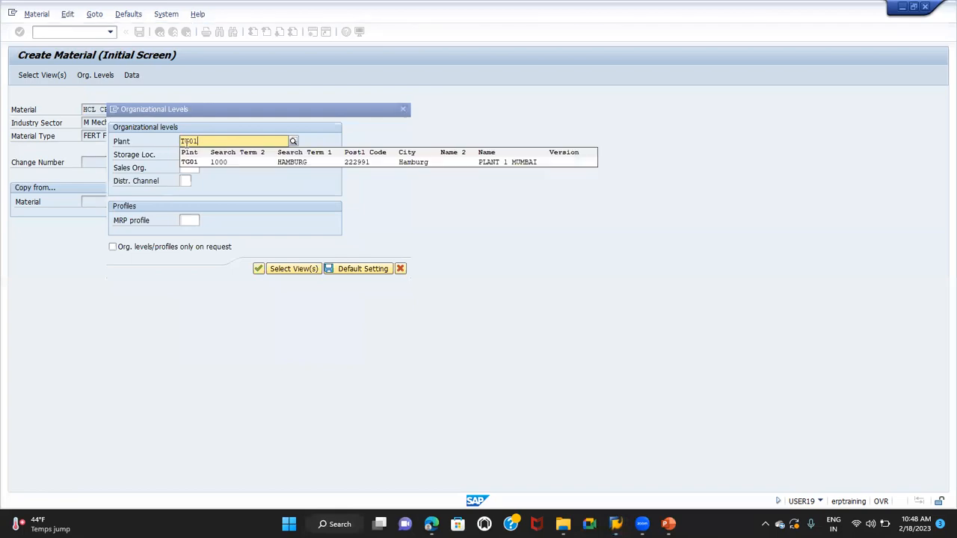
key("Down")
key("Return")
key("Tab")
type("TG01")
key("Tab")
type("TG01")
key("Tab")
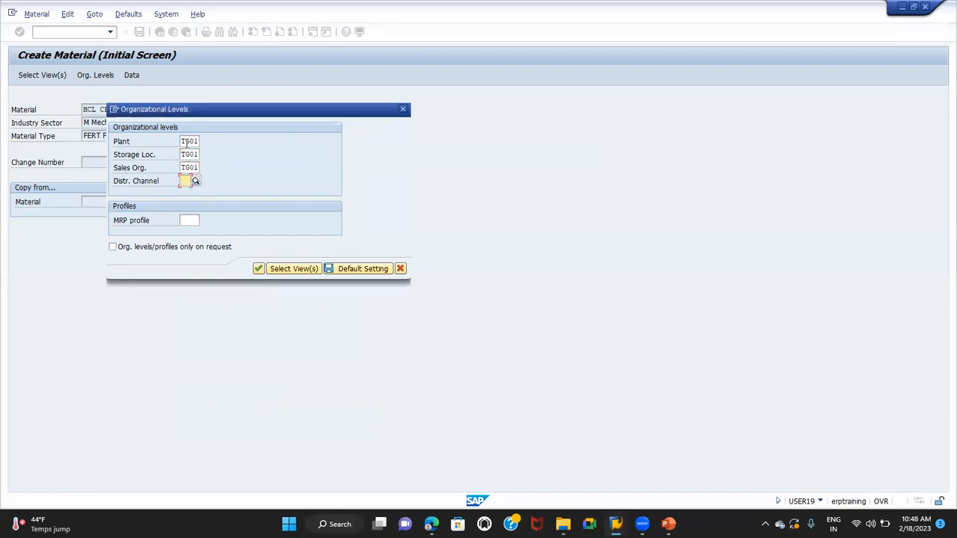
Try to confirm the organizational levels with distribution channel 01, and with T
type("01")
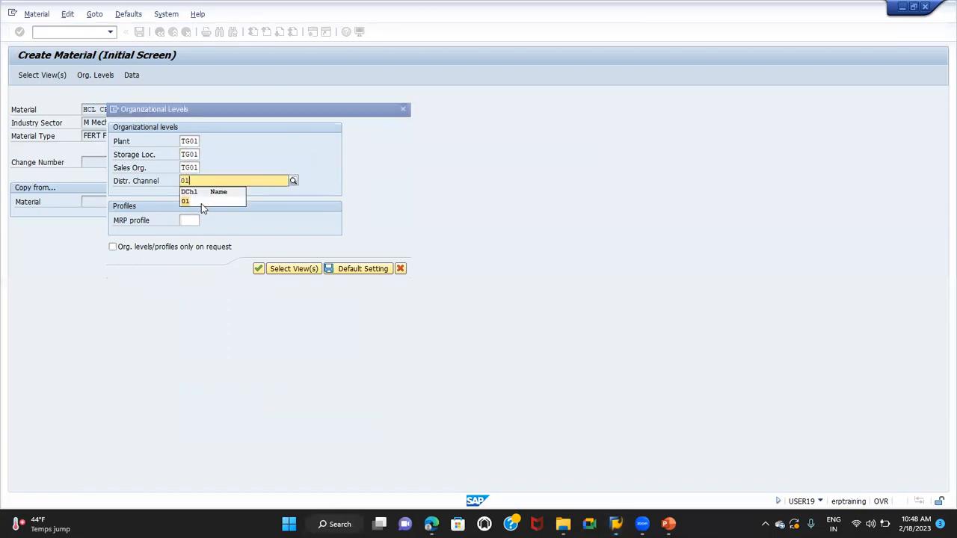
left_click(201, 201)
left_click(259, 269)
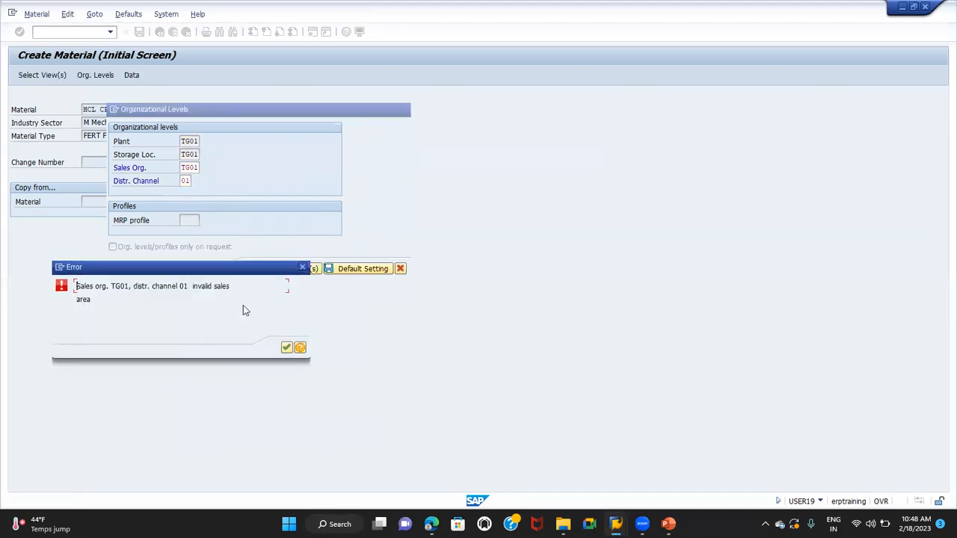
left_click(286, 348)
left_click(186, 181)
key("BackSpace")
type("T")
key("Return")
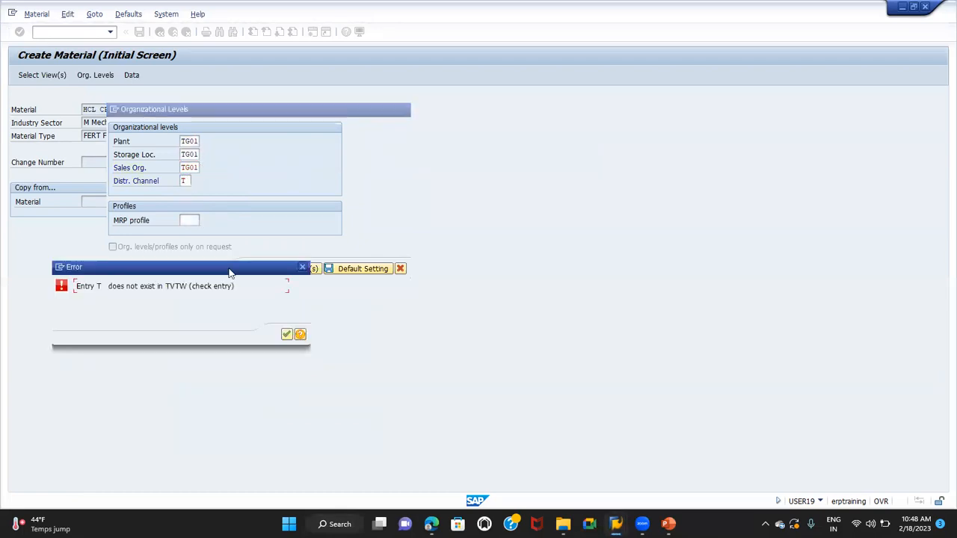
key("Return")
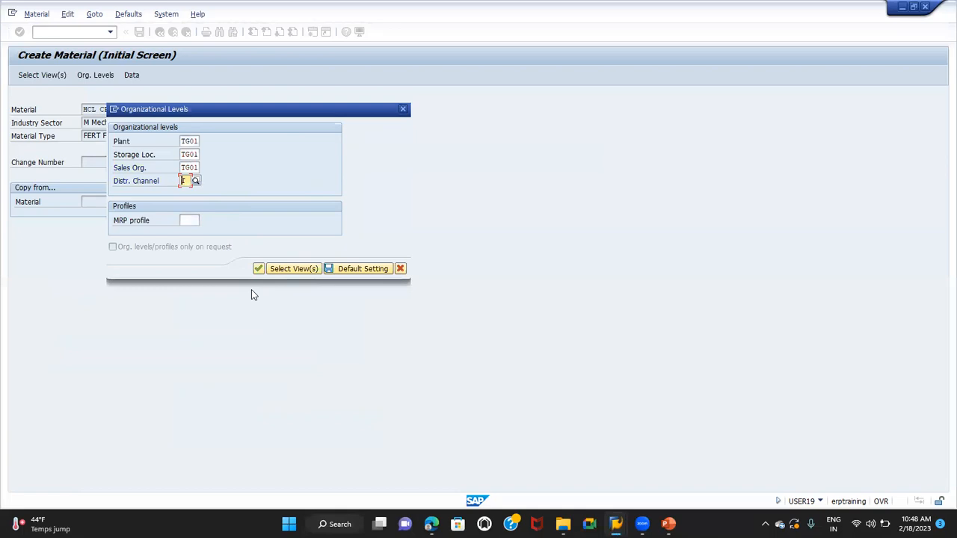
Set the distribution channel to T1 and confirm the organizational levels
type("TG")
key("BackSpace")
type("1")
key("Return")
type("T1")
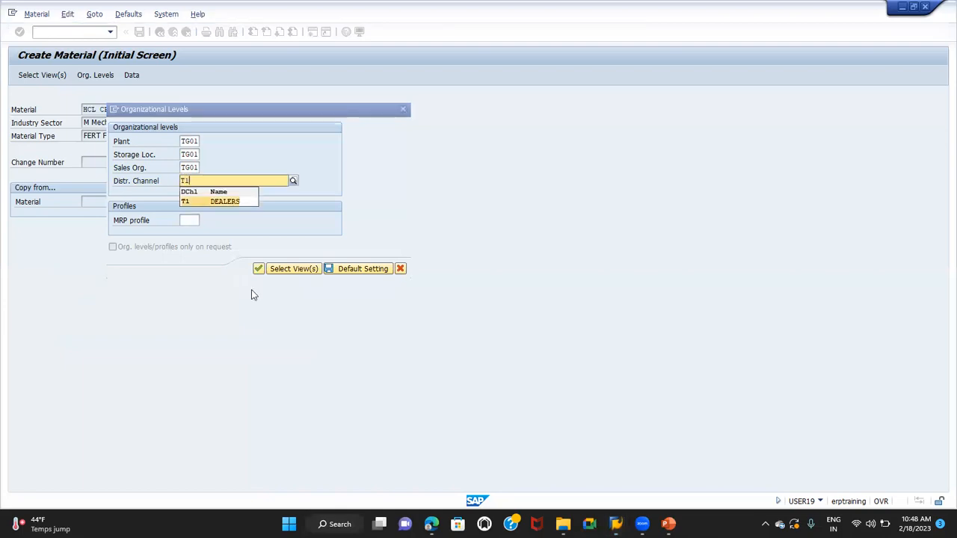
key("Return")
key("Return")
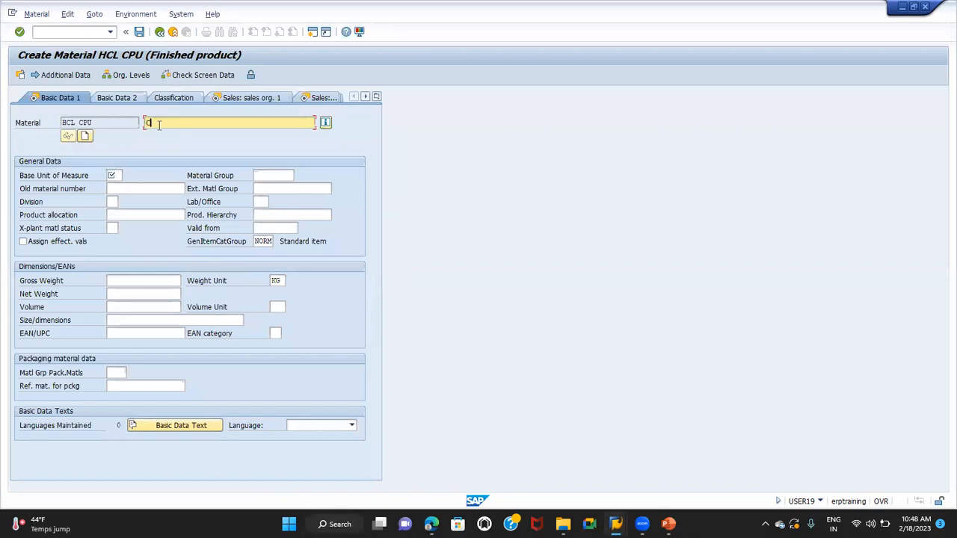
Enter the material description CPU and set the base unit of measure to PC
key("Tab")
key("Tab")
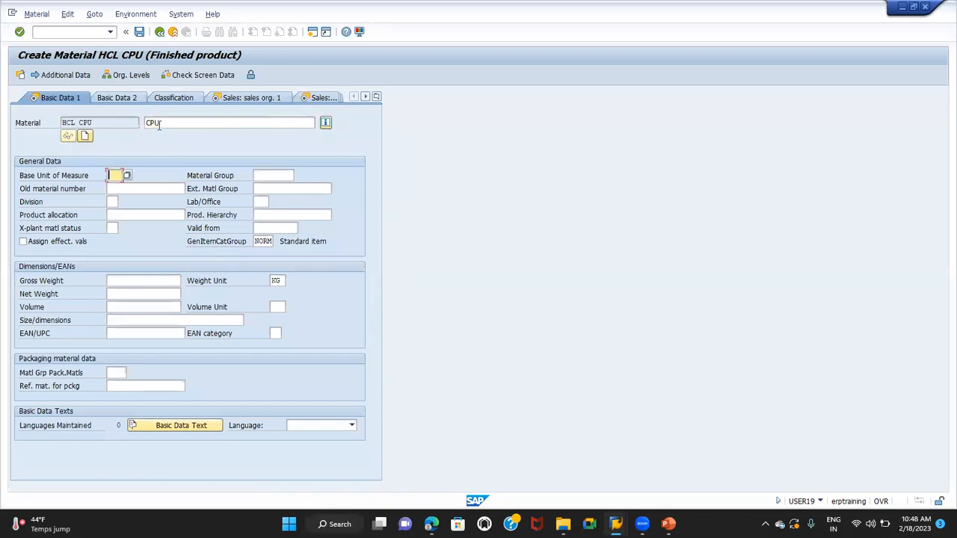
type("PC")
key("Tab")
key("Tab")
key("Tab")
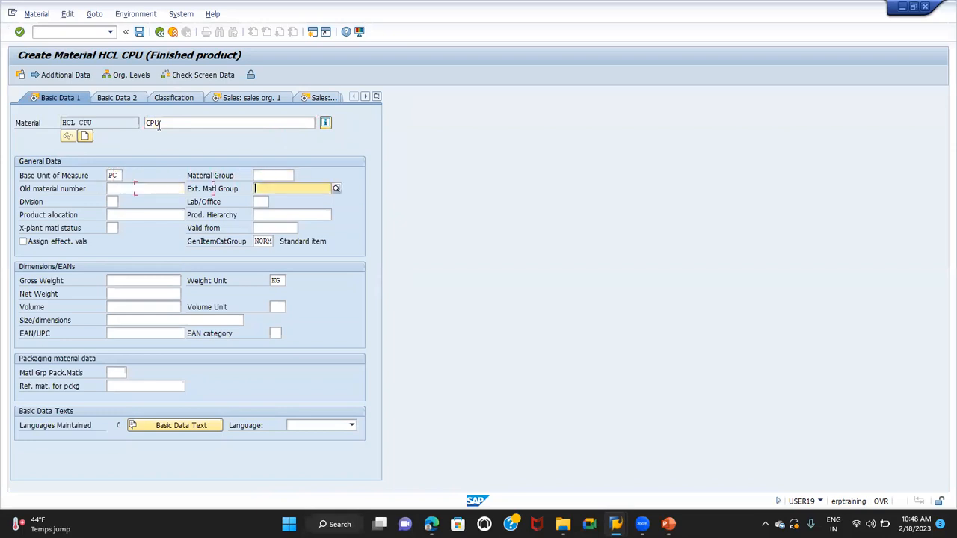
Set the division to T1 and the gross weight to 15 KG, and continue to the first sales organization view
type("T1")
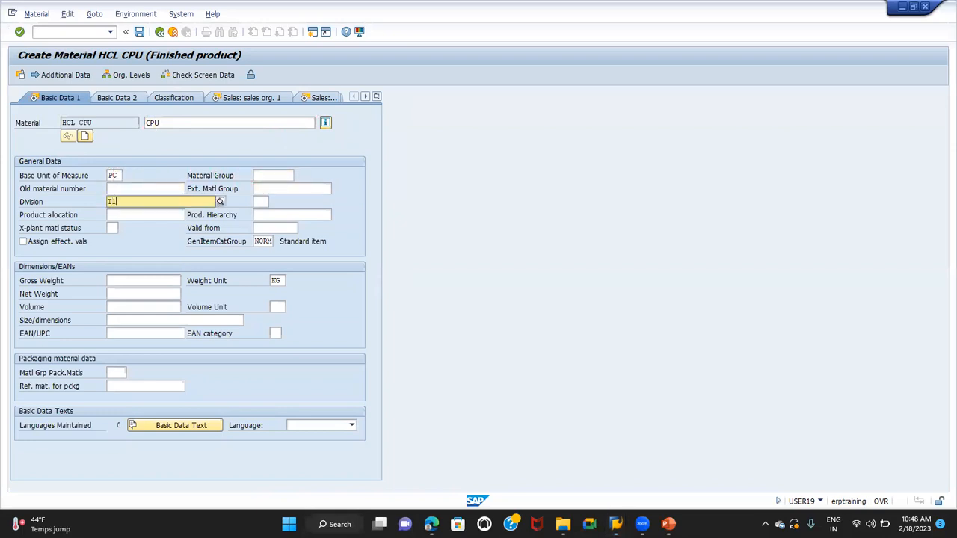
key("Down")
key("Return")
key("Down")
key("Down")
key("Down")
key("Tab")
key("Tab")
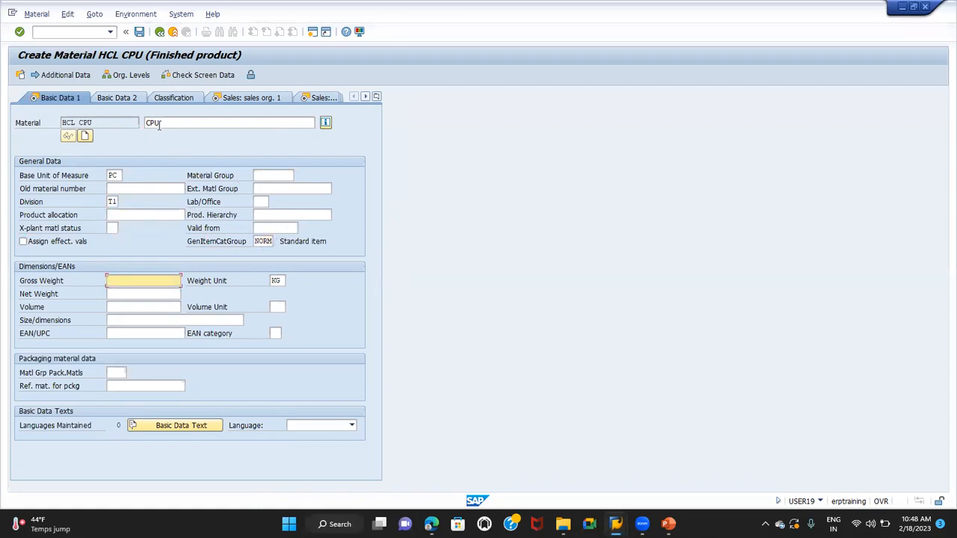
type("15")
key("Tab")
key("Tab")
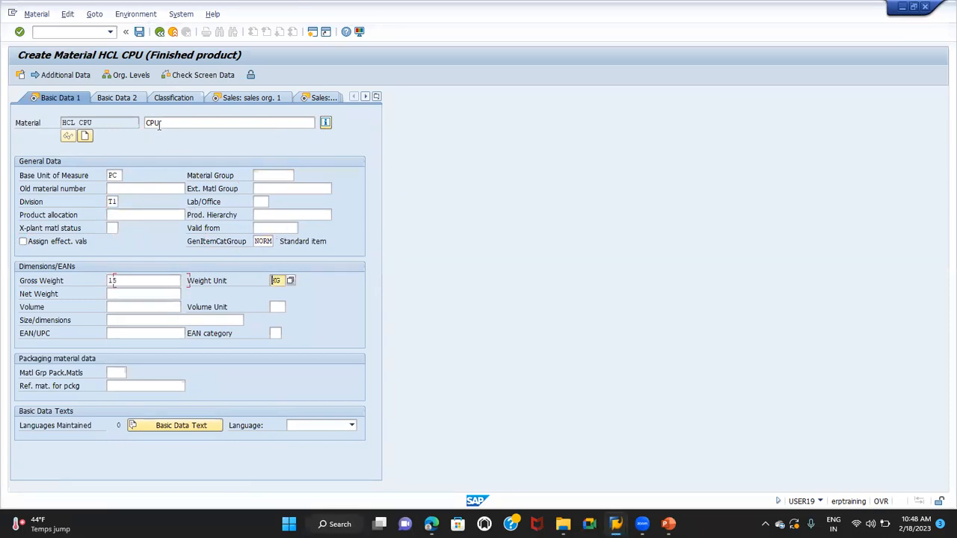
key("Return")
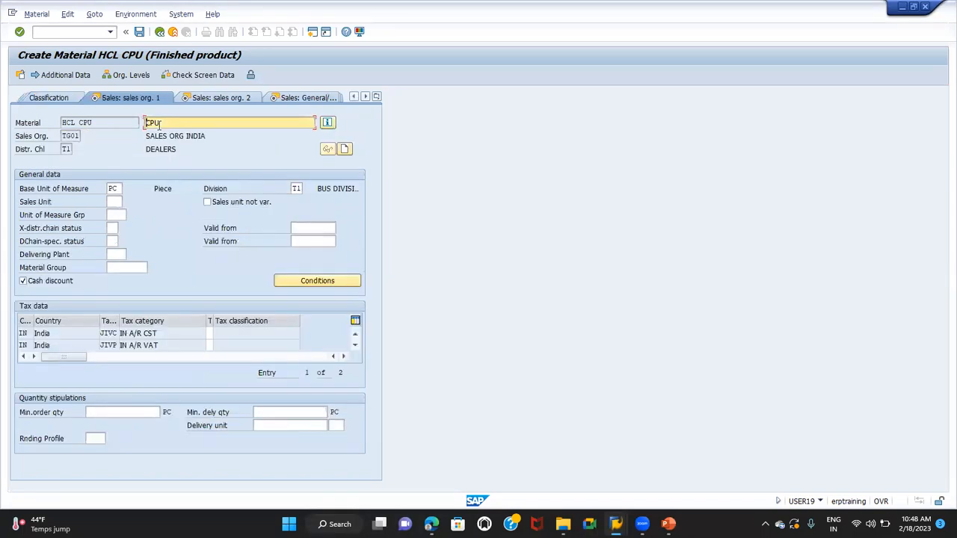
Set the delivering plant to TG01, enter tax classification 1, and continue to the second sales organization view
left_click(116, 254)
type("TG01")
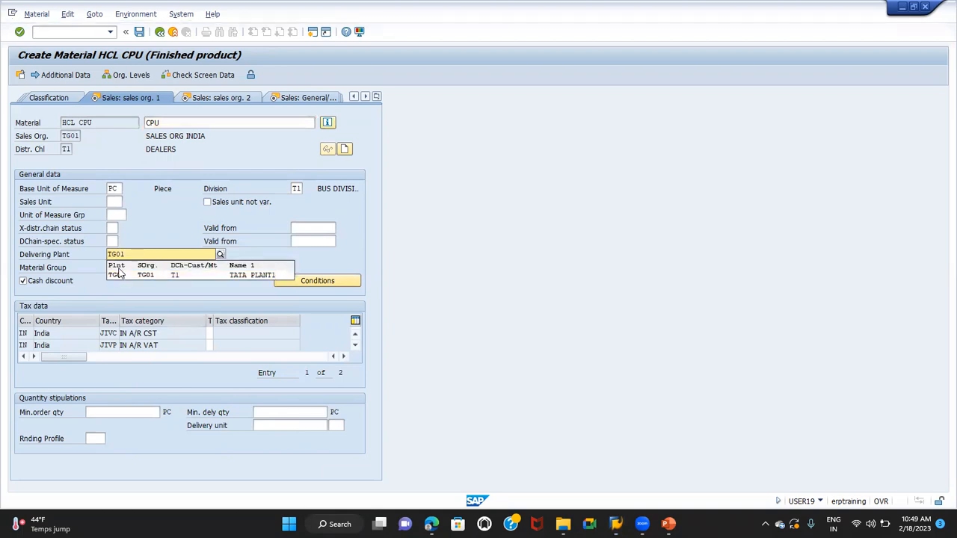
left_click(119, 275)
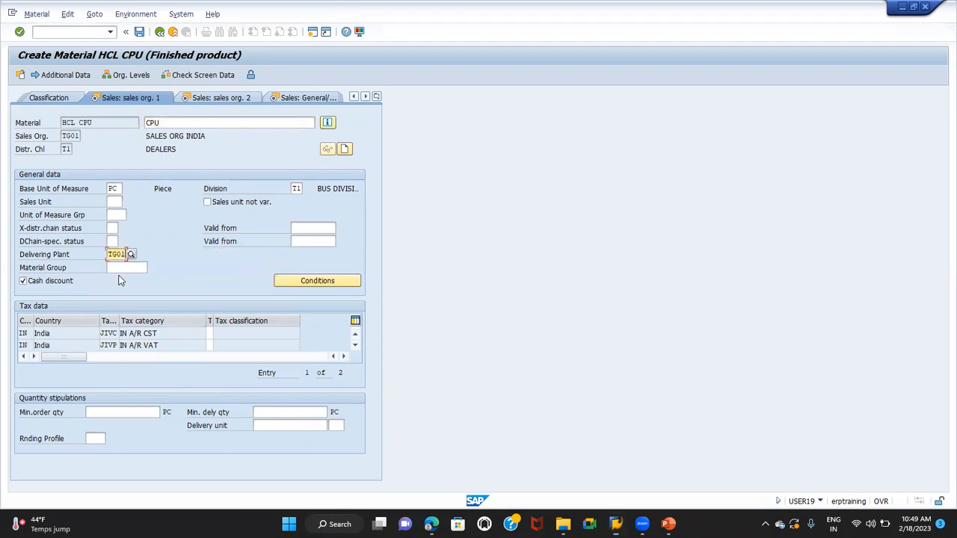
left_click(210, 334)
key("Tab")
type("1")
key("Return")
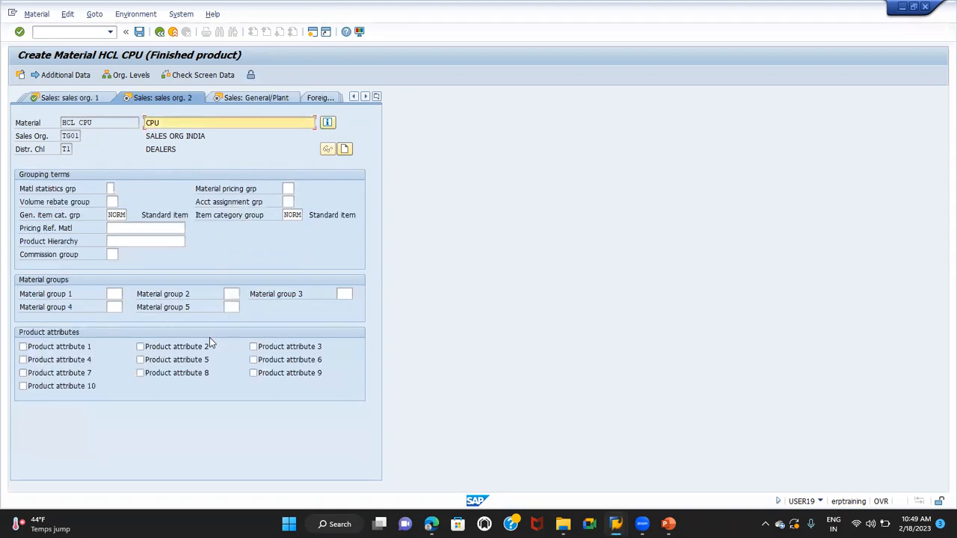
Keep item category group NORM, set the transportation group to 0001 with the required loading group, and continue to the MRP 1 view
left_click(292, 215)
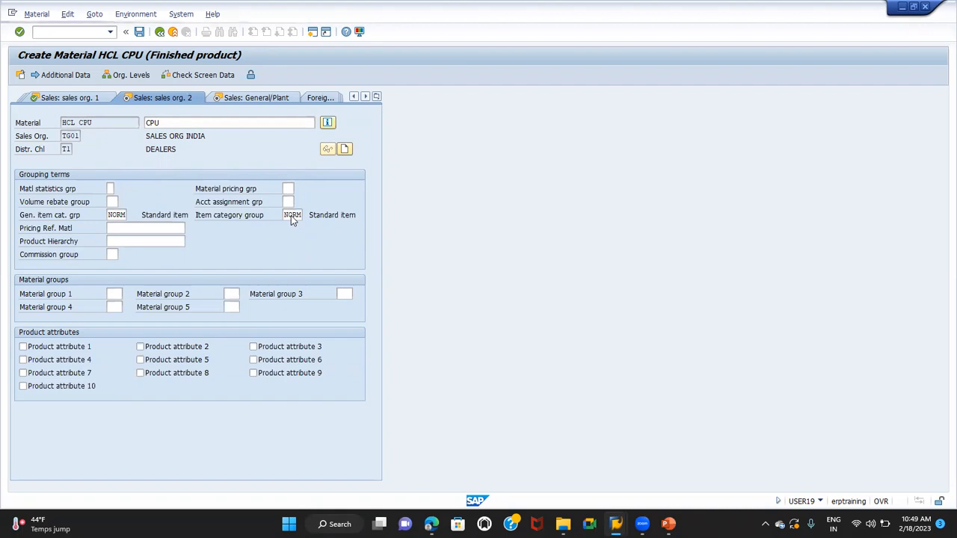
key("Return")
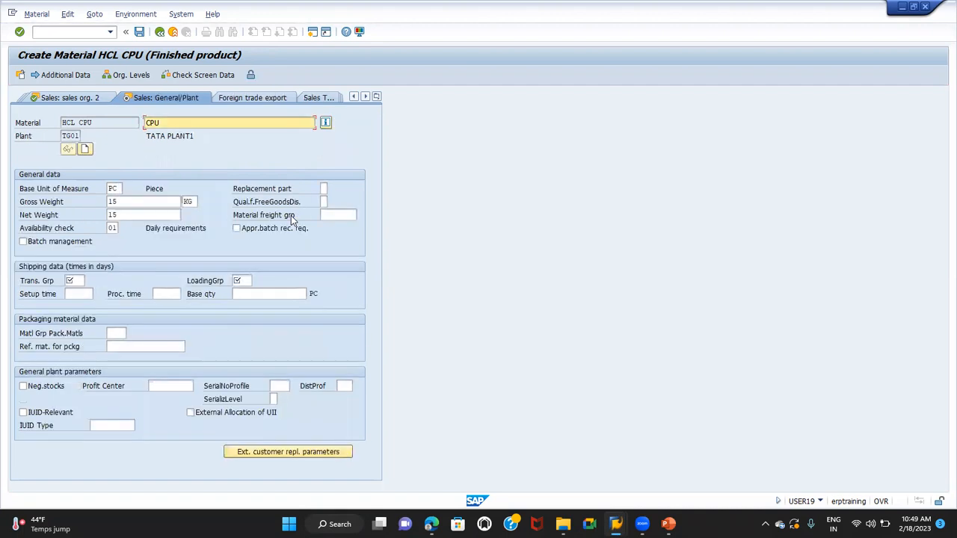
left_click(76, 281)
type("0001")
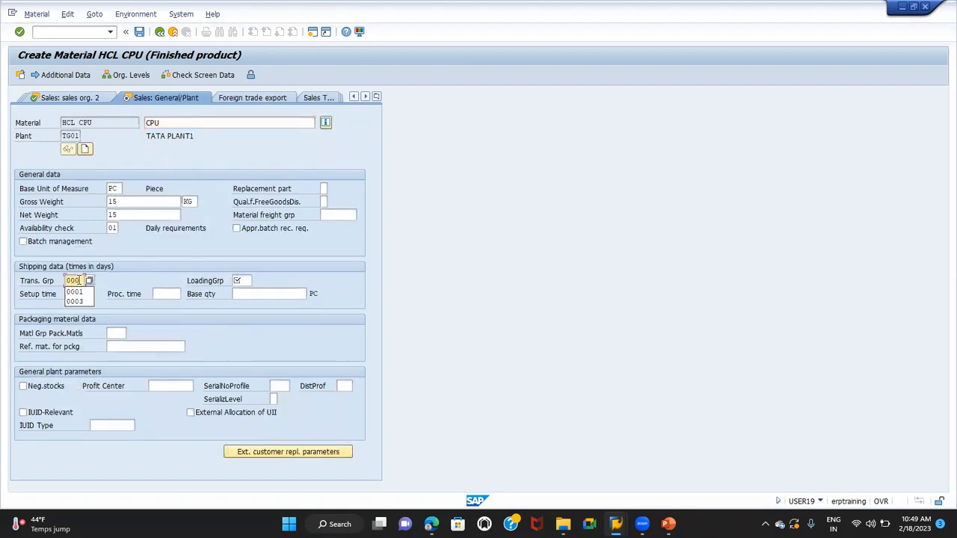
key("Tab")
left_click(77, 280)
key("Return")
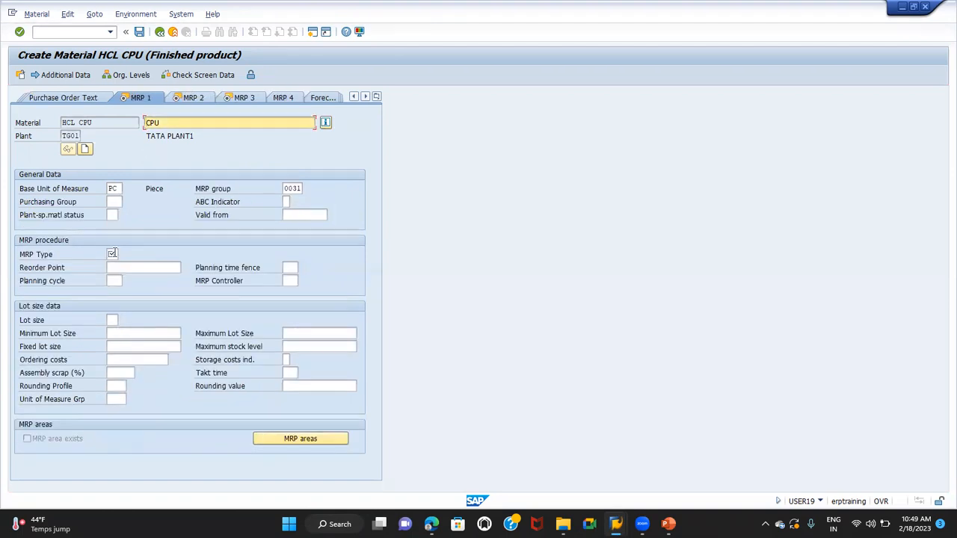
Set the MRP type to PD, the MRP controller to 000 and the lot size to EX, and continue to the MRP 2 view
left_click(112, 254)
type("PD")
key("Tab")
key("Tab")
key("Tab")
key("Tab")
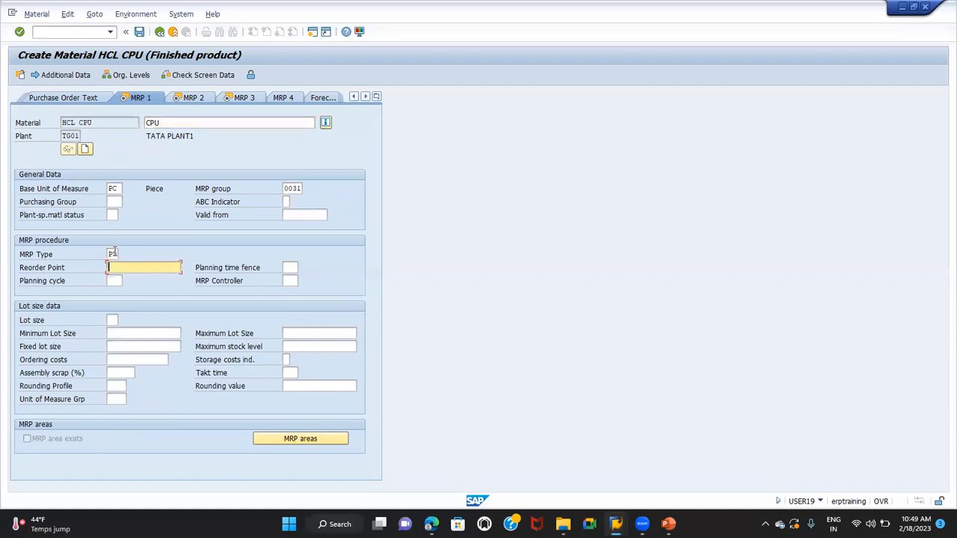
type("000")
key("Tab")
type("EX")
key("Return")
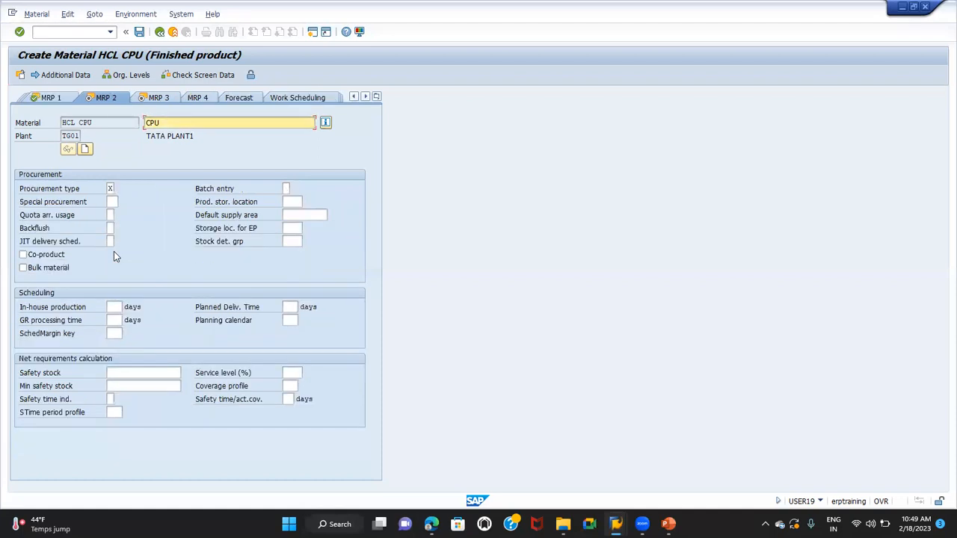
Set in-house production to 10 days and the scheduling margin key to 000, and continue past MRP 3 to the Accounting 1 view
left_click(118, 303)
type("10")
key("Tab")
key("Tab")
key("Tab")
key("Tab")
type("000")
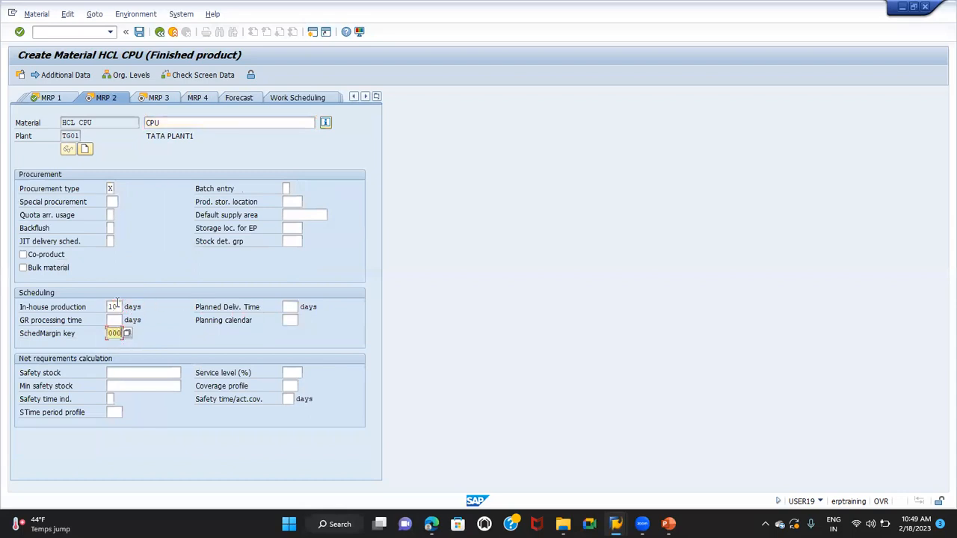
key("Return")
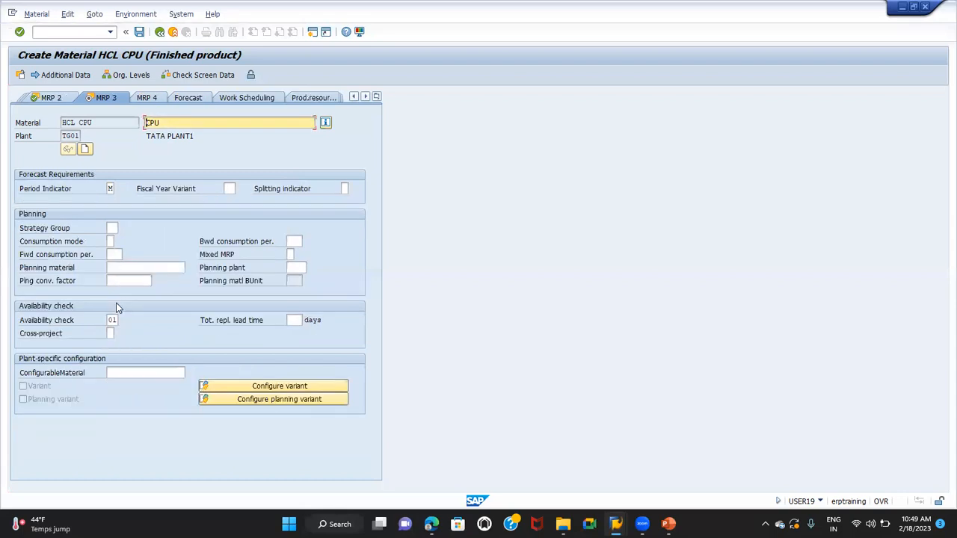
left_click(293, 320)
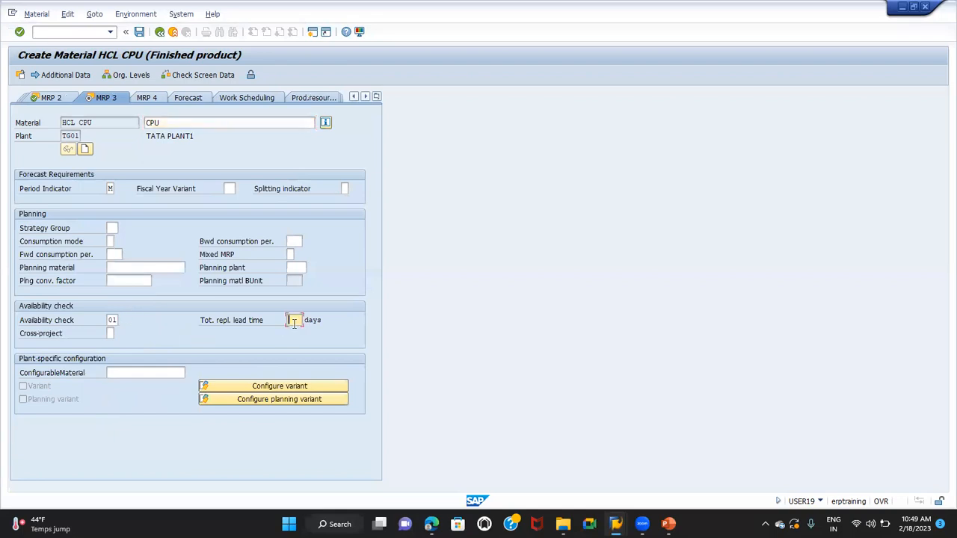
key("Return")
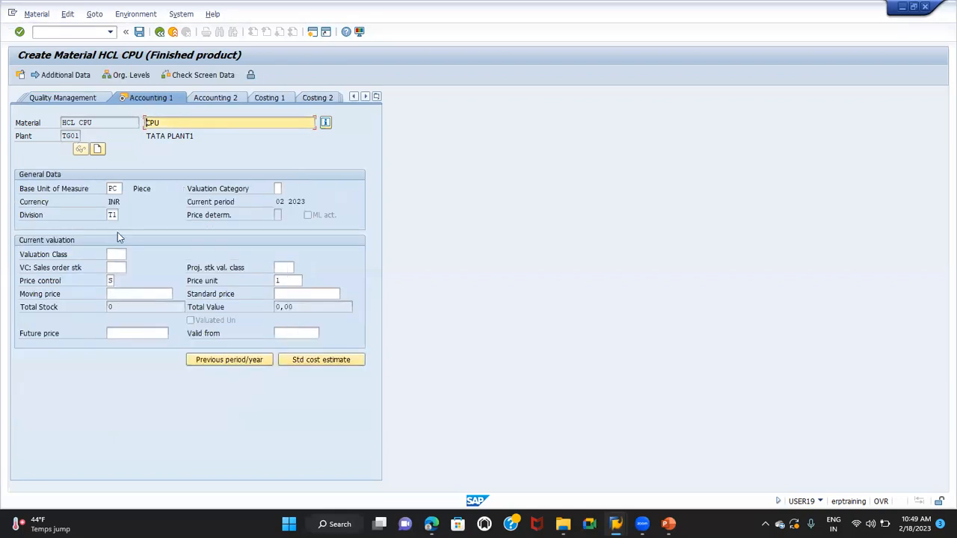
Set the valuation class to 7920 and the standard price to 20000, and save the HCL CPU material
left_click(113, 254)
type("7920")
key("Tab")
key("Tab")
key("Tab")
key("Tab")
key("Tab")
key("Tab")
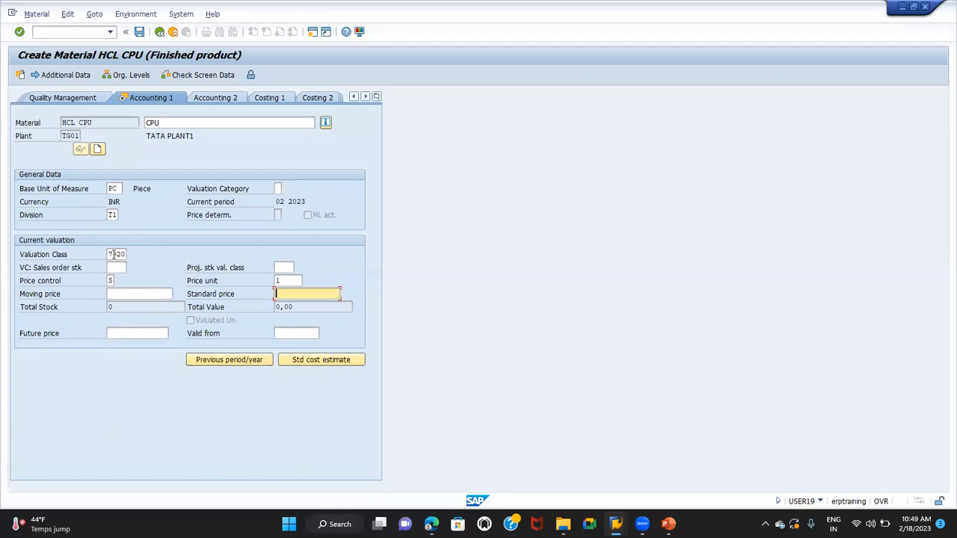
type("20000")
key("Return")
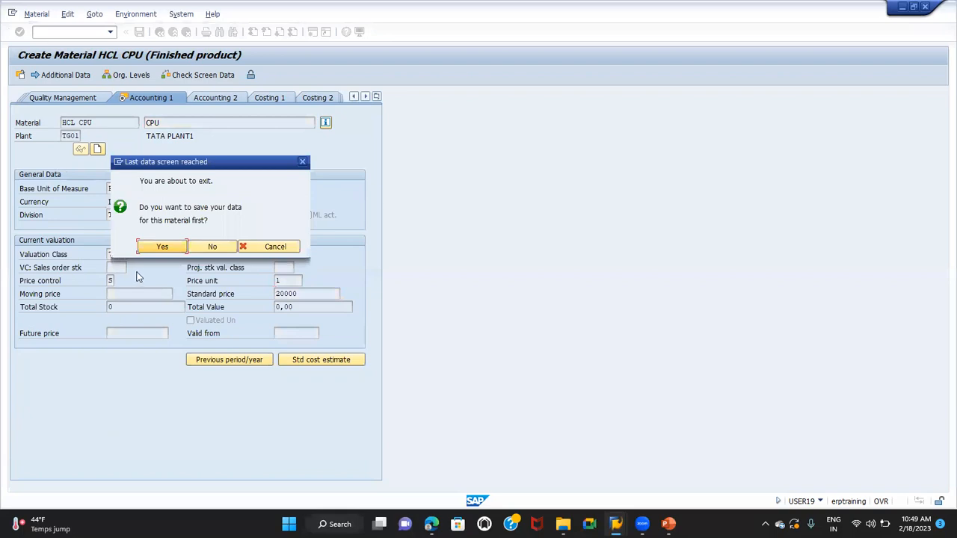
left_click(163, 248)
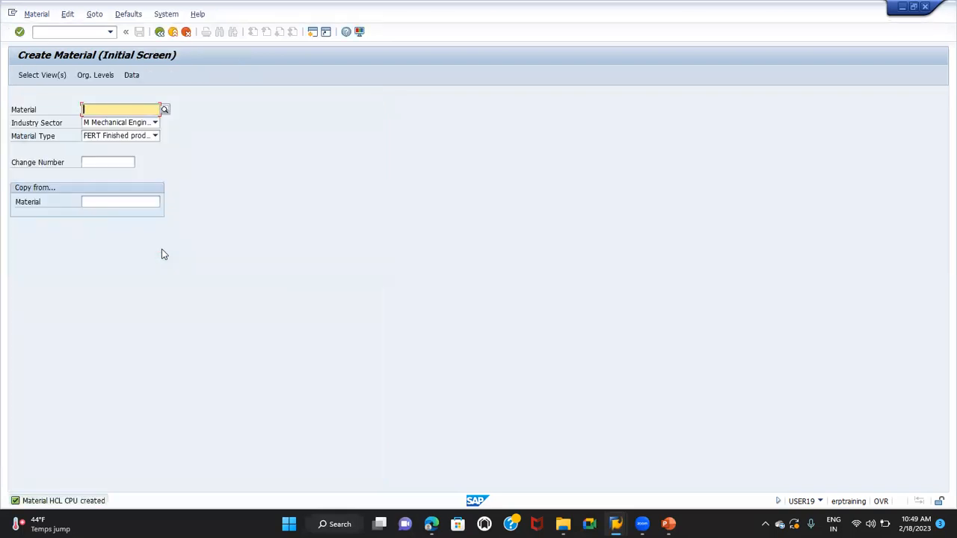
Switch to the BOM presentation in PowerPoint to check the components on the main item level slide
key("alt+Tab")
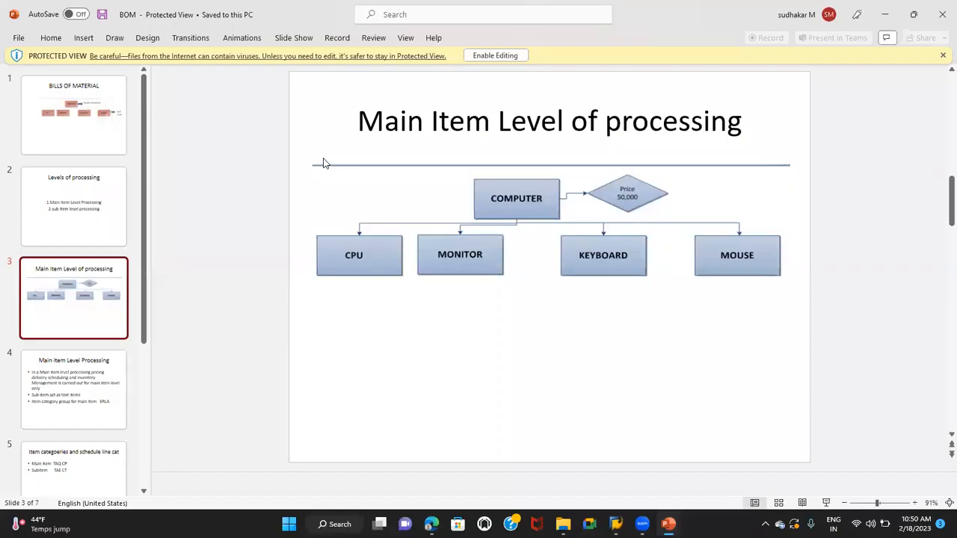
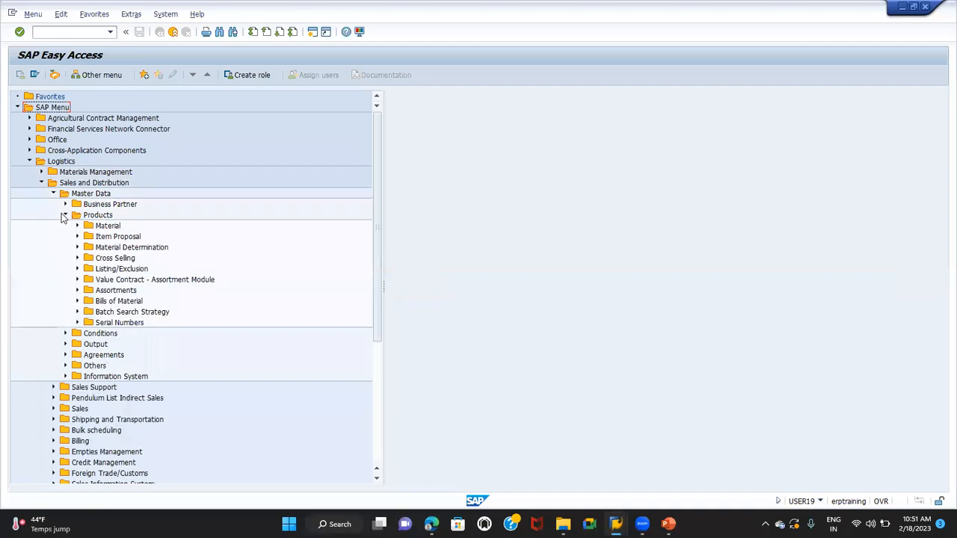
Open the Create Material BOM transaction from the Sales and Distribution product master data and show its transaction code in the status bar
left_click(77, 300)
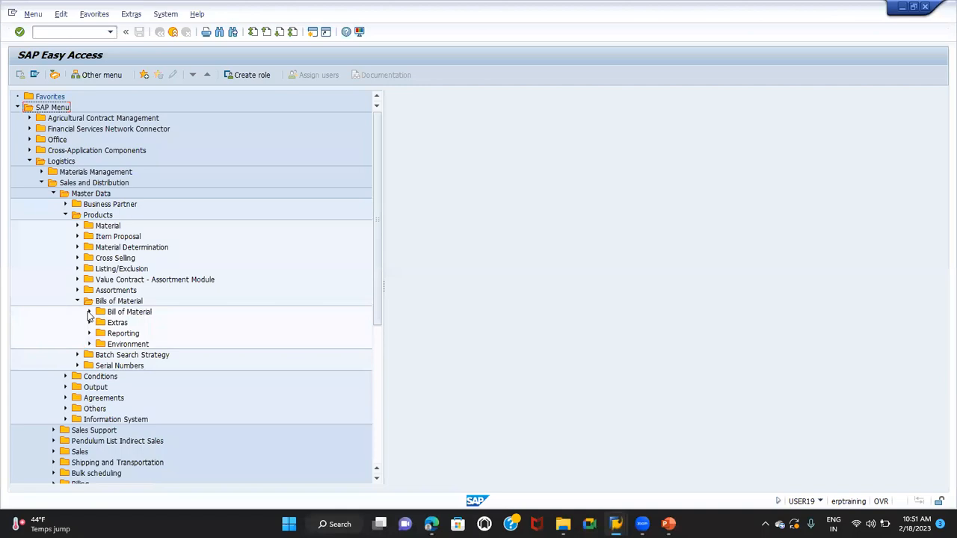
left_click(88, 313)
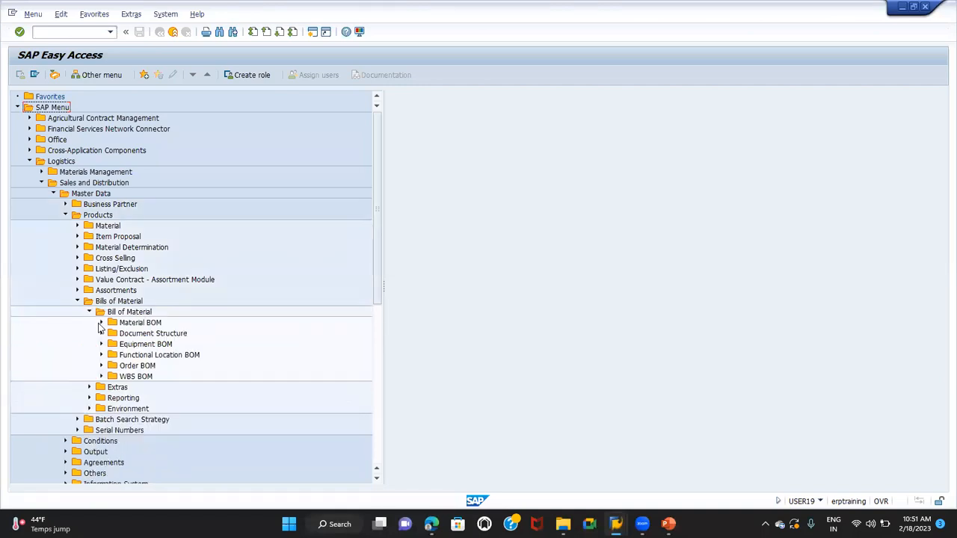
left_click(101, 323)
double_click(140, 334)
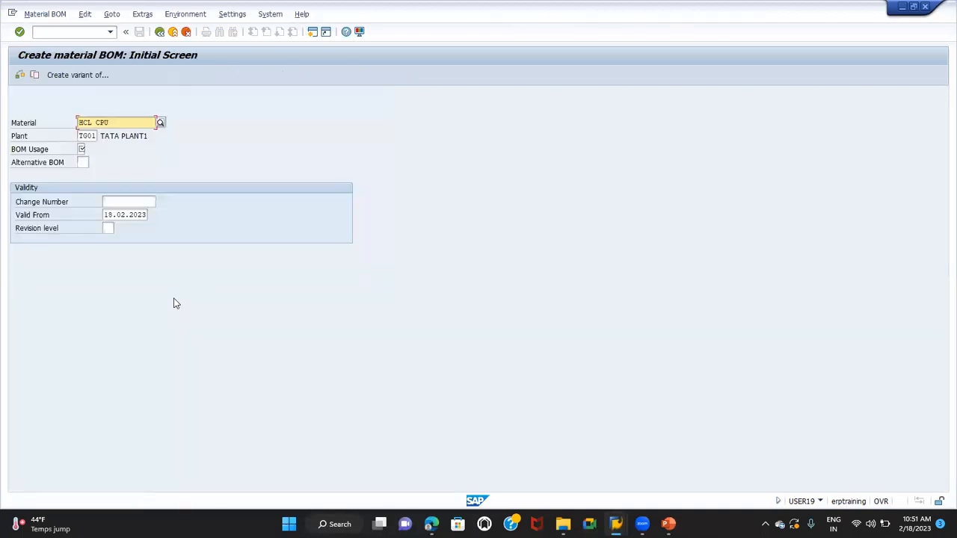
left_click(820, 501)
left_click(854, 453)
key("BackSpace")
key("BackSpace")
type("COMPUT")
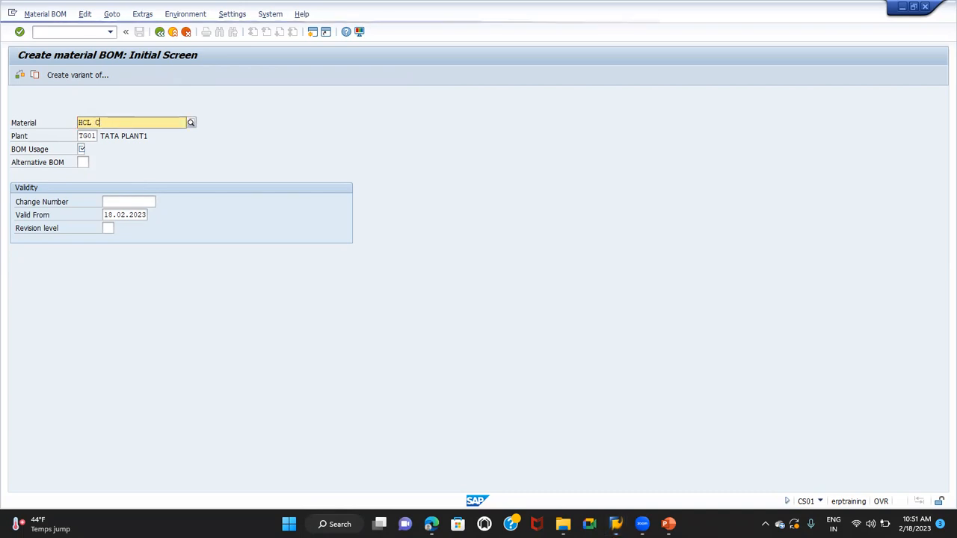
key("BackSpace")
key("BackSpace")
key("BackSpace")
key("BackSpace")
key("BackSpace")
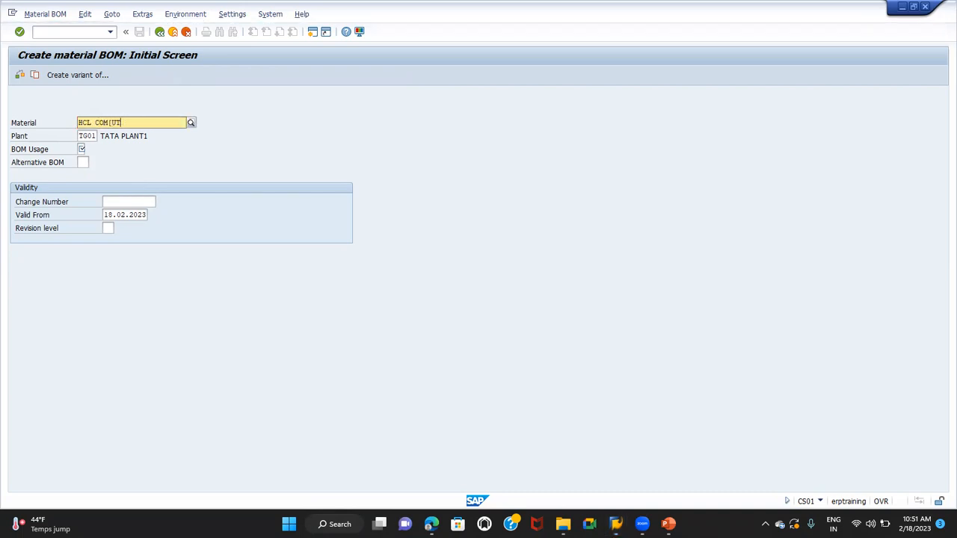
type("PU")
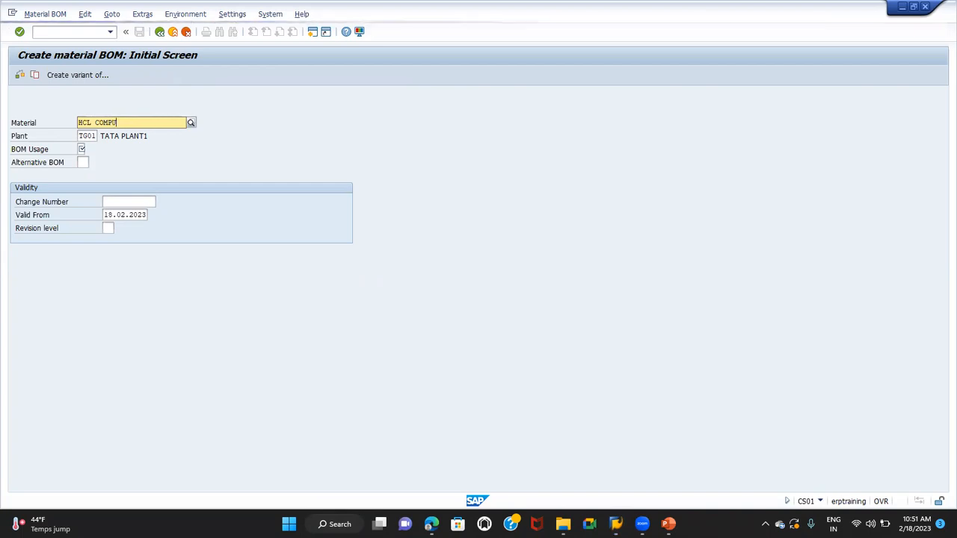
type("TER")
key("BackSpace")
key("BackSpace")
key("BackSpace")
key("BackSpace")
key("BackSpace")
key("BackSpace")
key("BackSpace")
type("PU")
key("Tab")
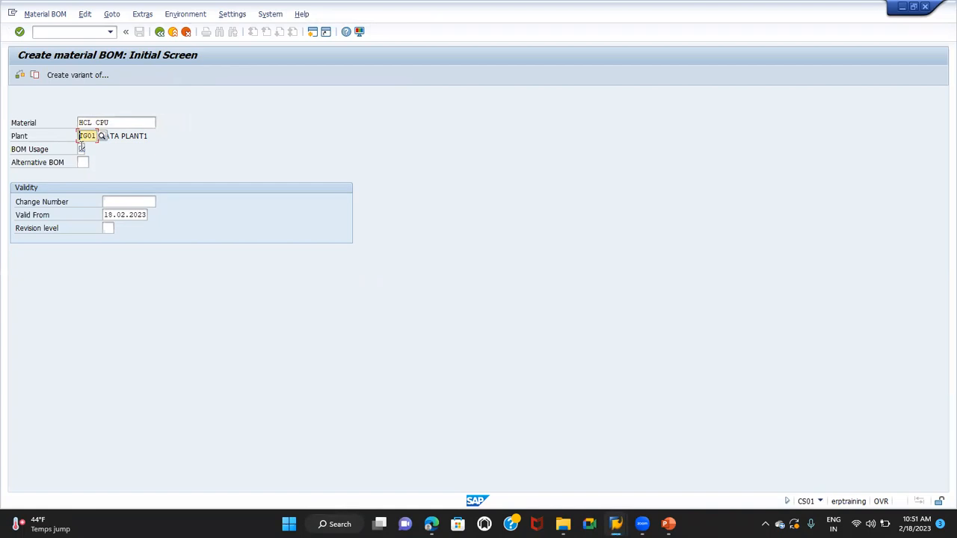
Set the material for the new bill of material to HCL COMPUTER
left_click(115, 121)
key("BackSpace")
key("BackSpace")
key("BackSpace")
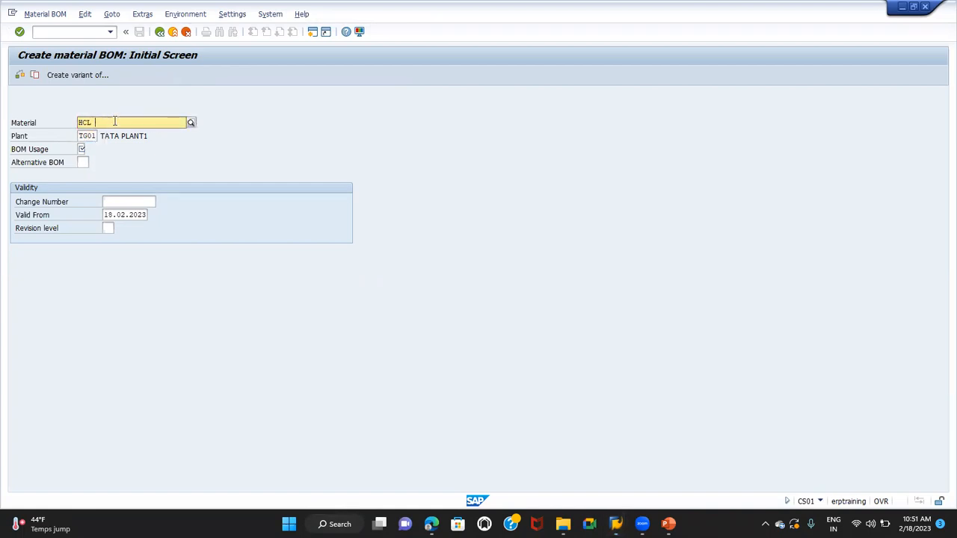
type("COMPUTER")
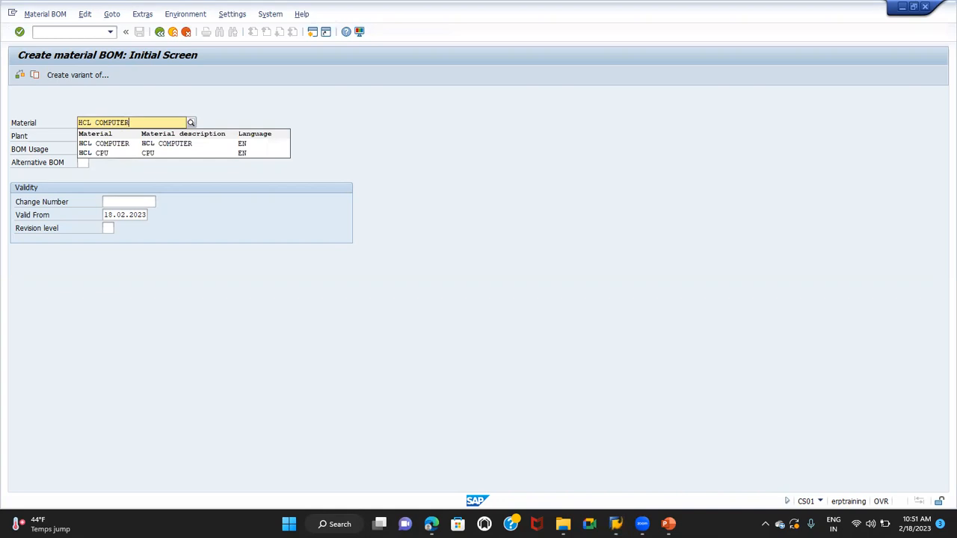
left_click(106, 145)
Set the BOM usage to 5, Sales and distribution, for plant TG01 and continue to the general item overview
left_click(86, 136)
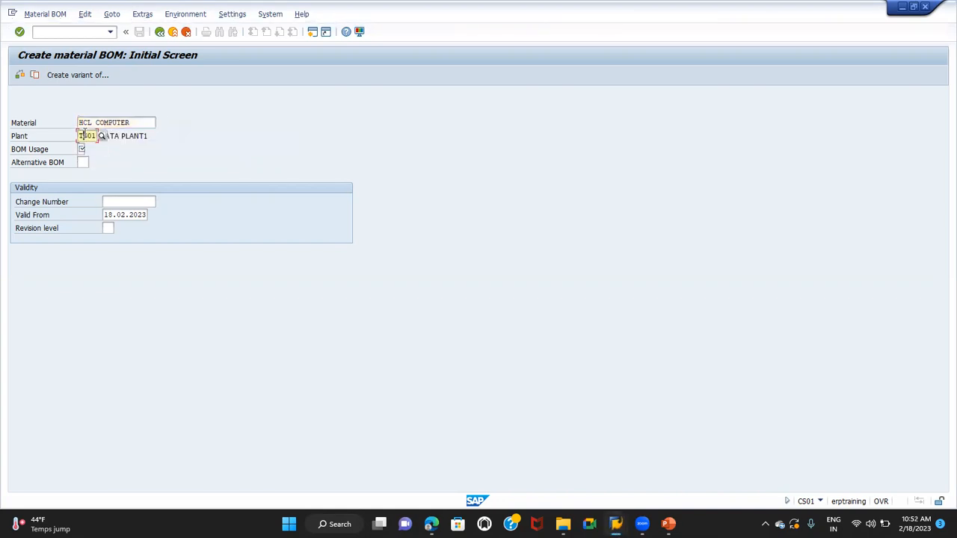
left_click(82, 148)
left_click(91, 149)
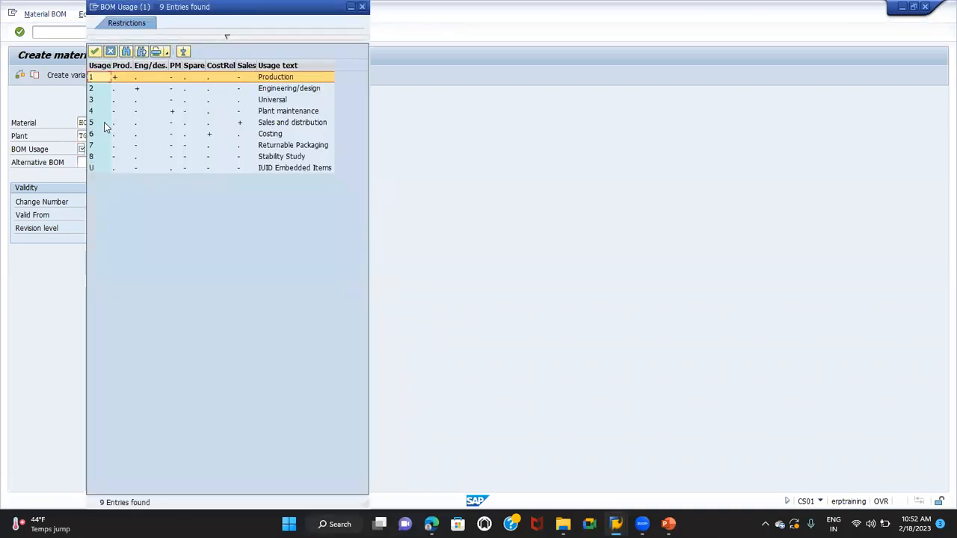
left_click(104, 122)
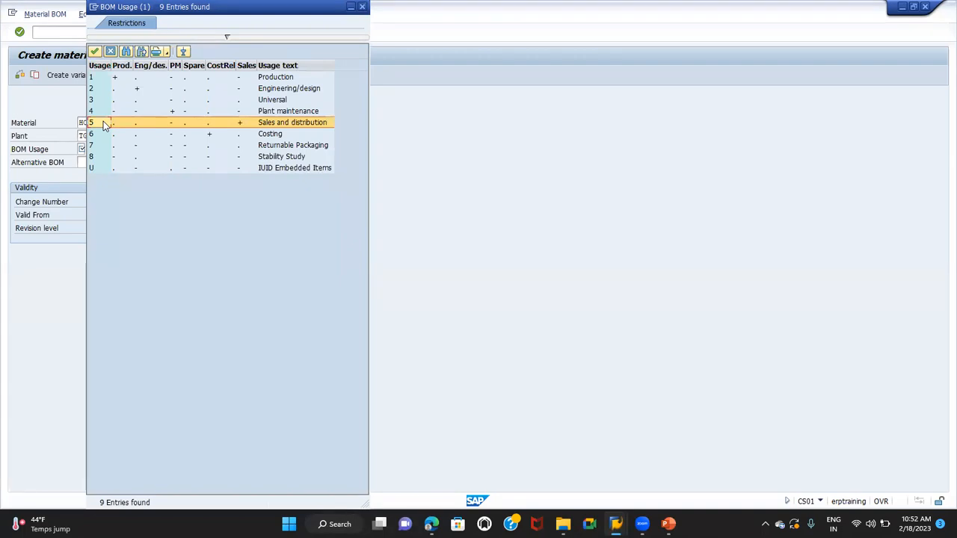
double_click(105, 124)
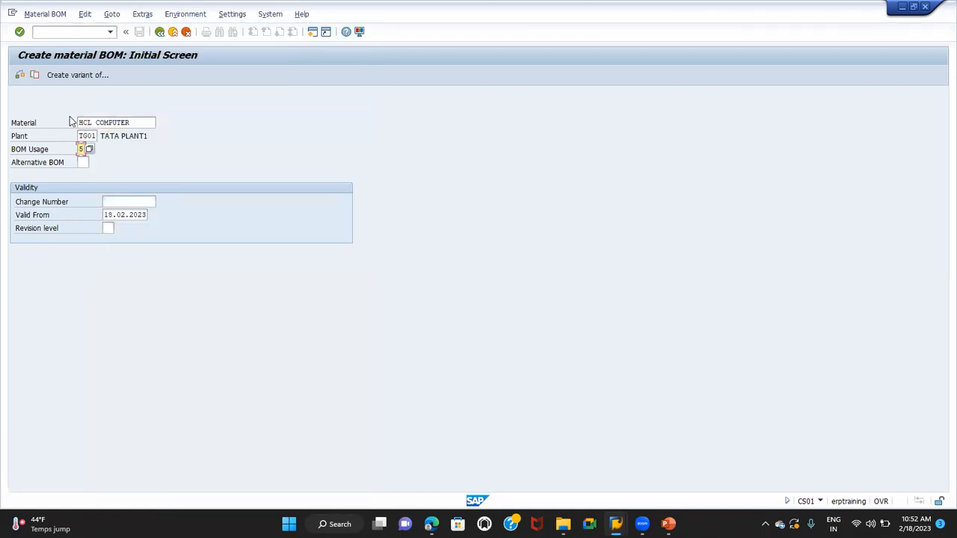
left_click(99, 122)
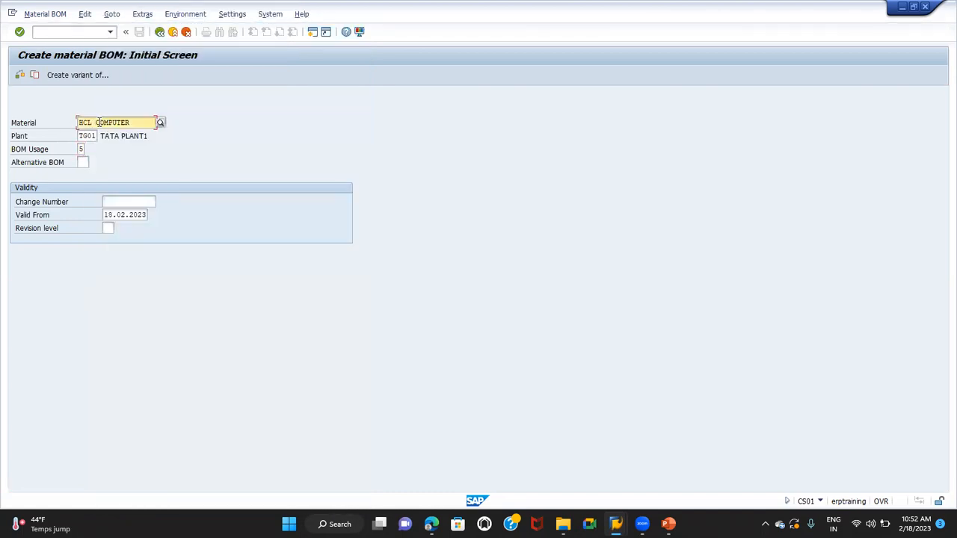
left_click(86, 135)
left_click(81, 149)
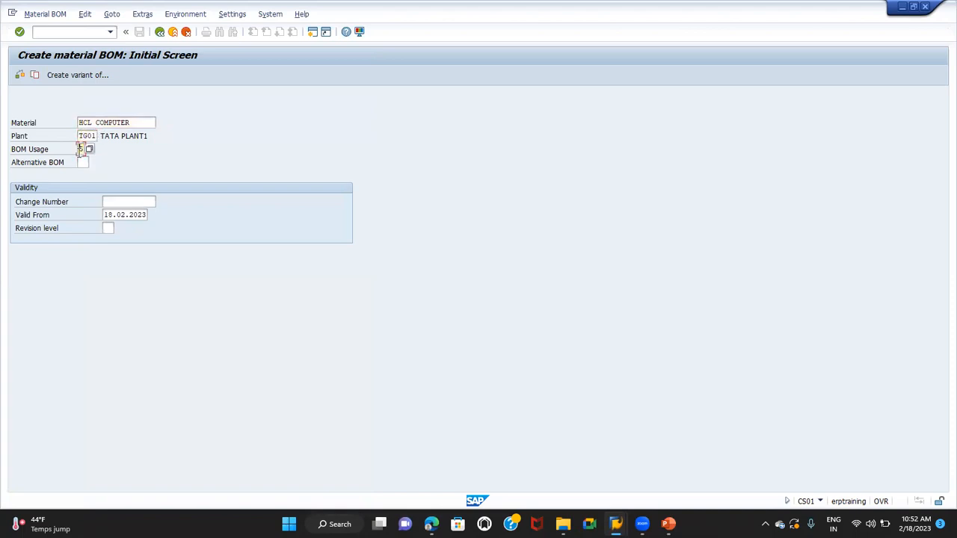
type("1")
key("Return")
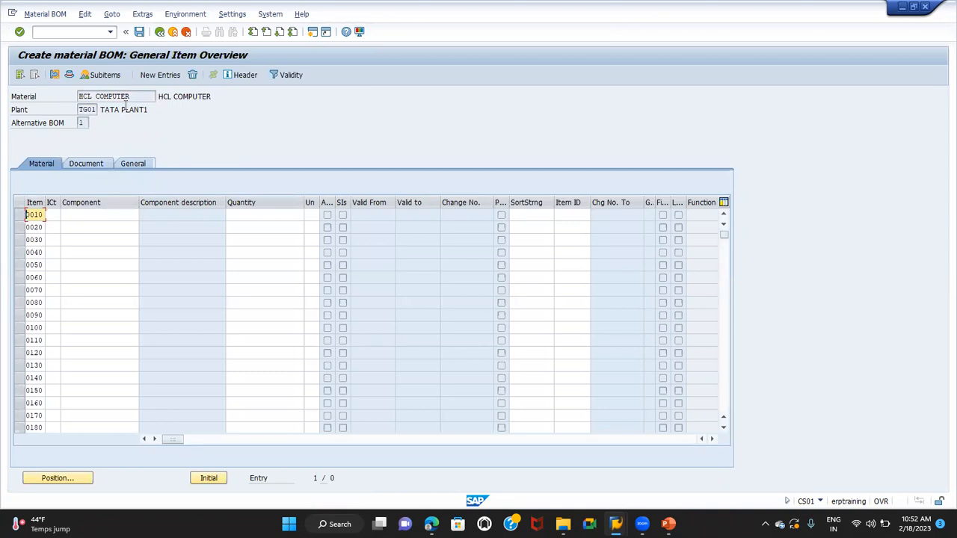
Enter HCL CPU as the component of item 0010 with a quantity of 1
left_click_drag(132, 96, 43, 94)
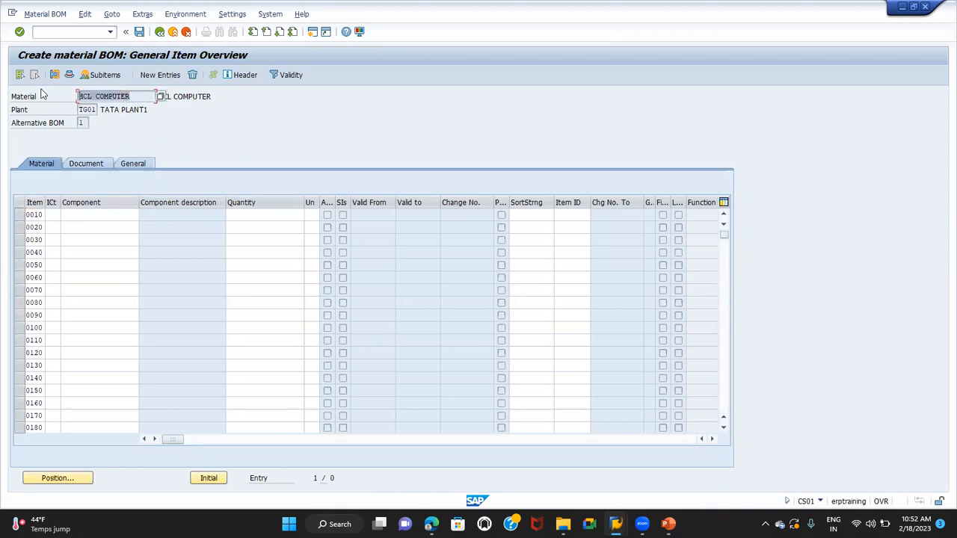
left_click(90, 214)
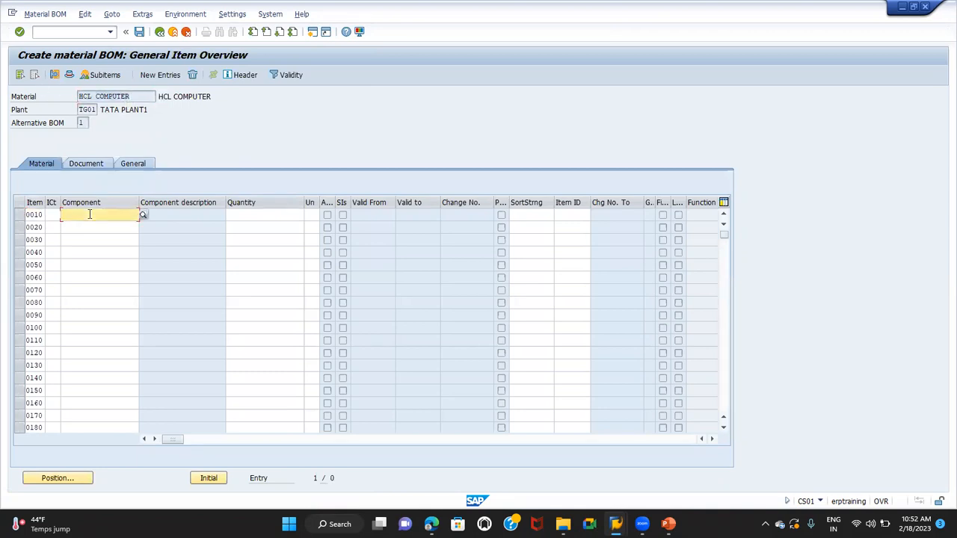
type("HC")
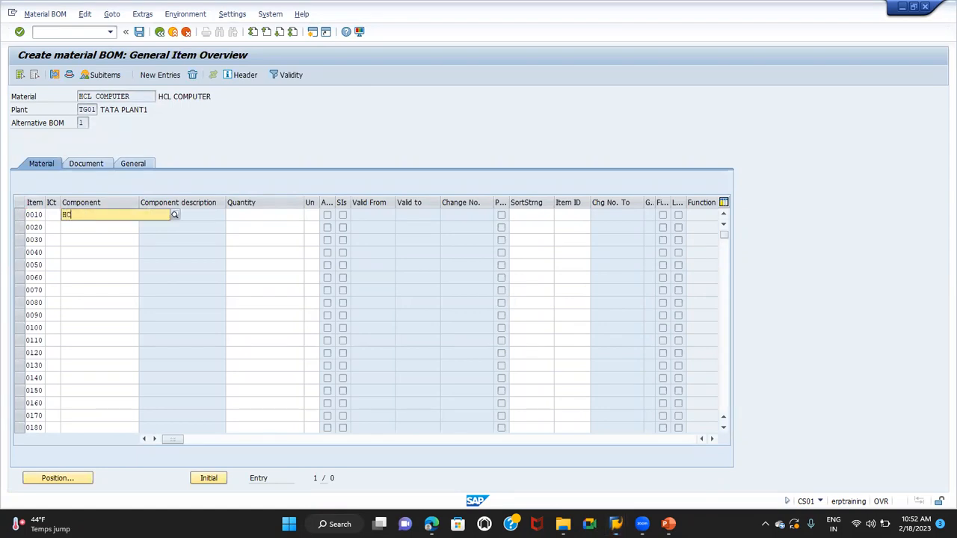
type("L CPU")
left_click(86, 235)
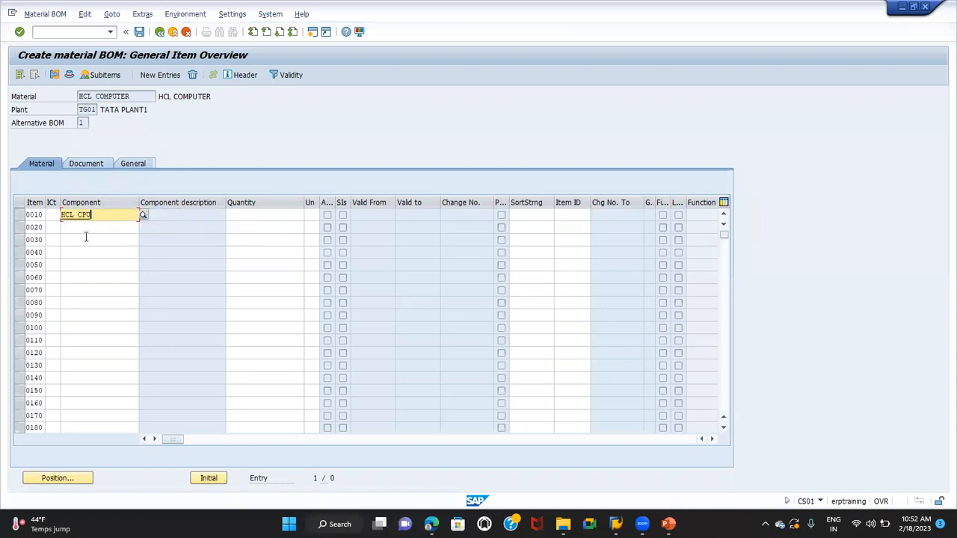
left_click(251, 214)
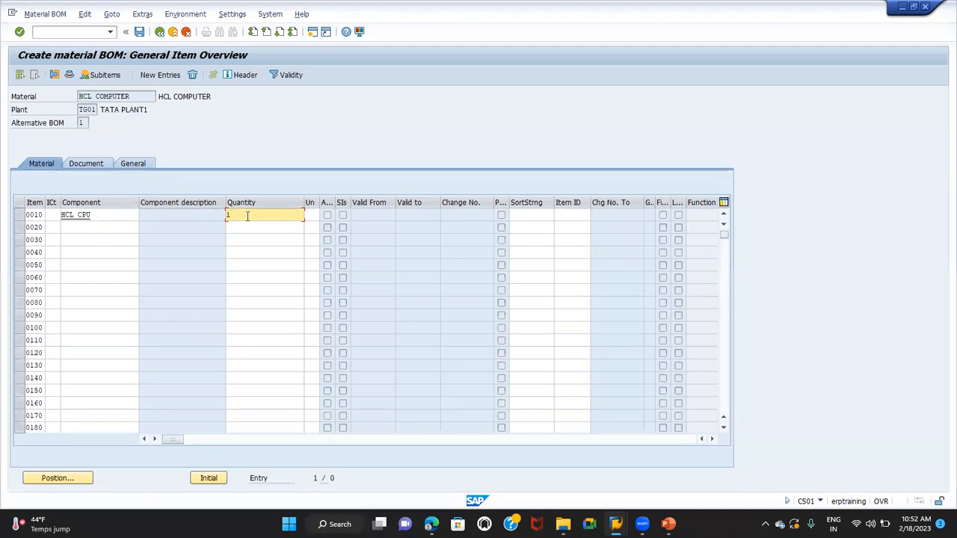
type("000")
key("Return")
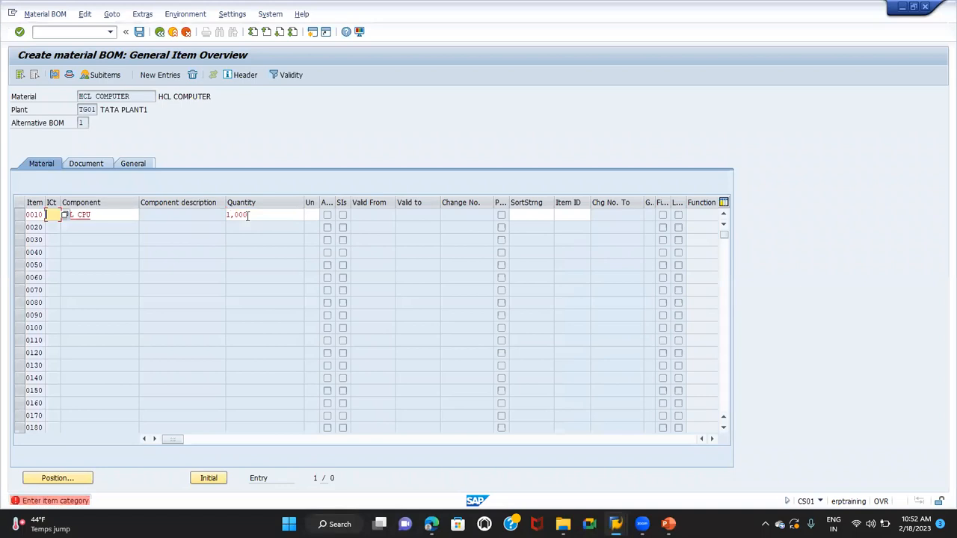
Assign item category L, Stock item, to the HCL CPU component and confirm the line
left_click(65, 214)
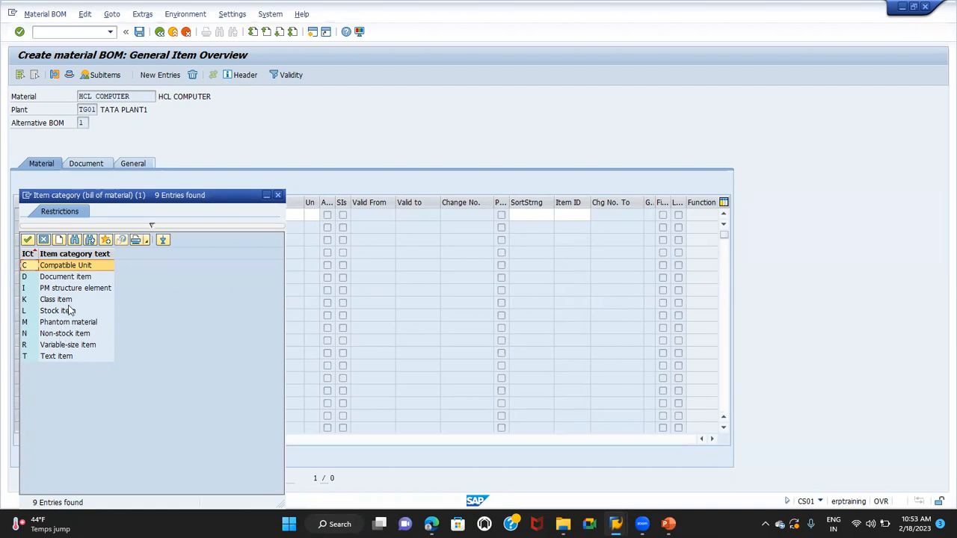
double_click(67, 311)
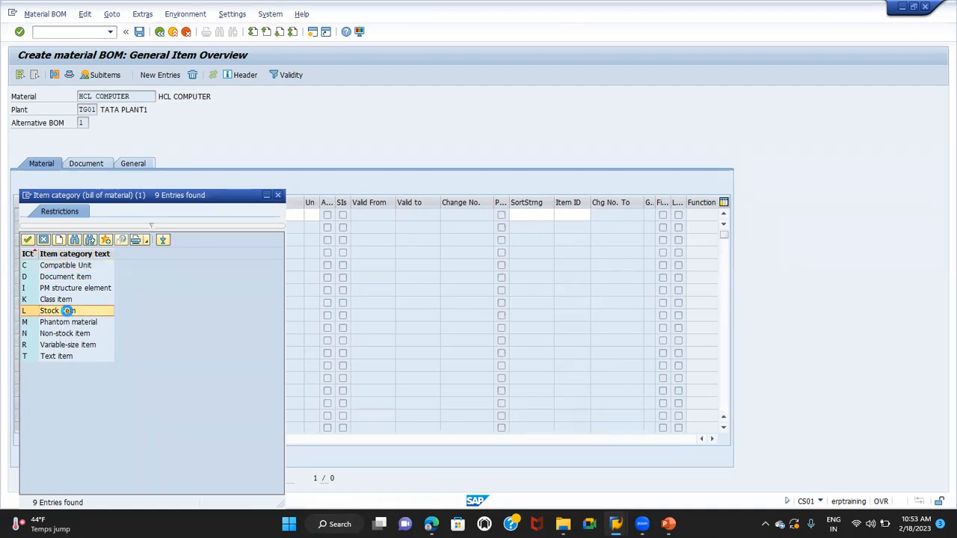
key("Return")
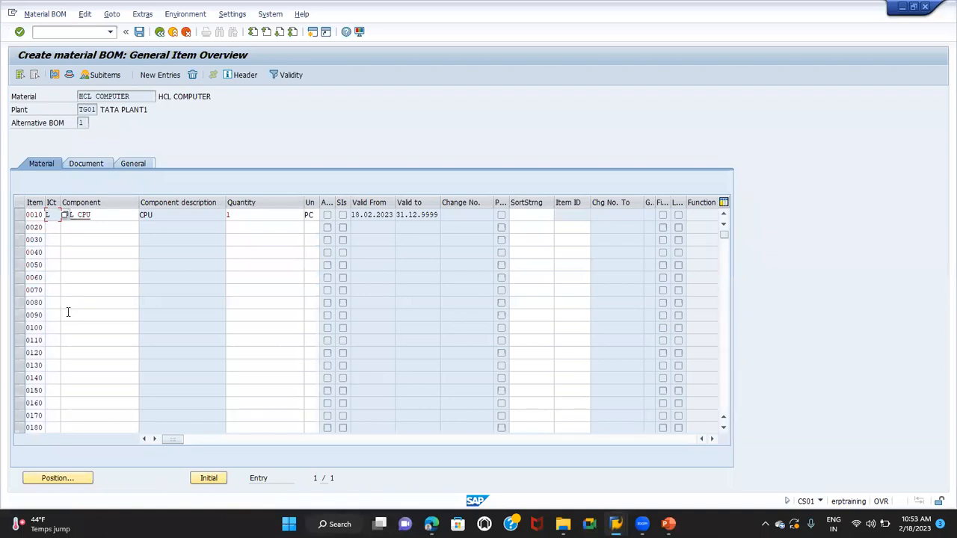
Check the HCL CPU component line and its quantity, and save the HCL COMPUTER bill of material
left_click(100, 213)
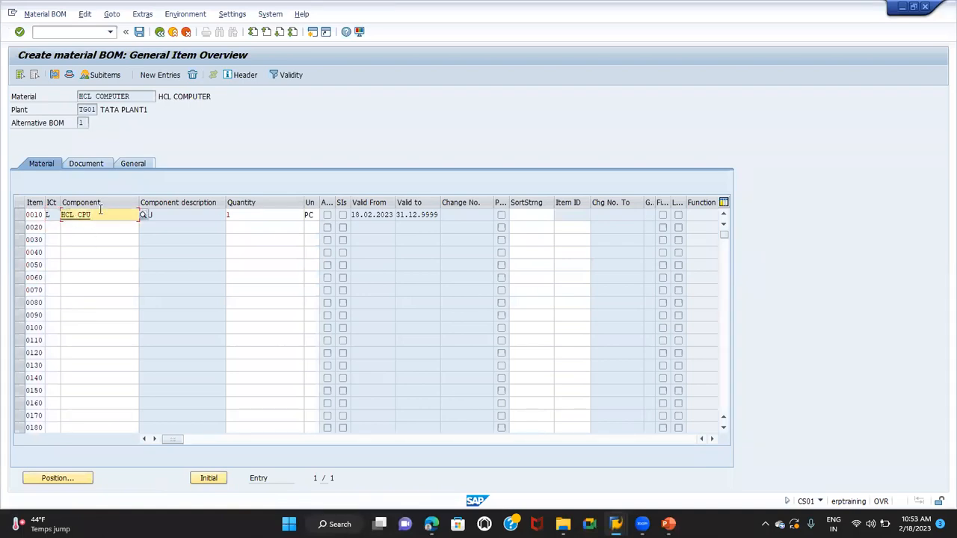
left_click(242, 214)
left_click(132, 97)
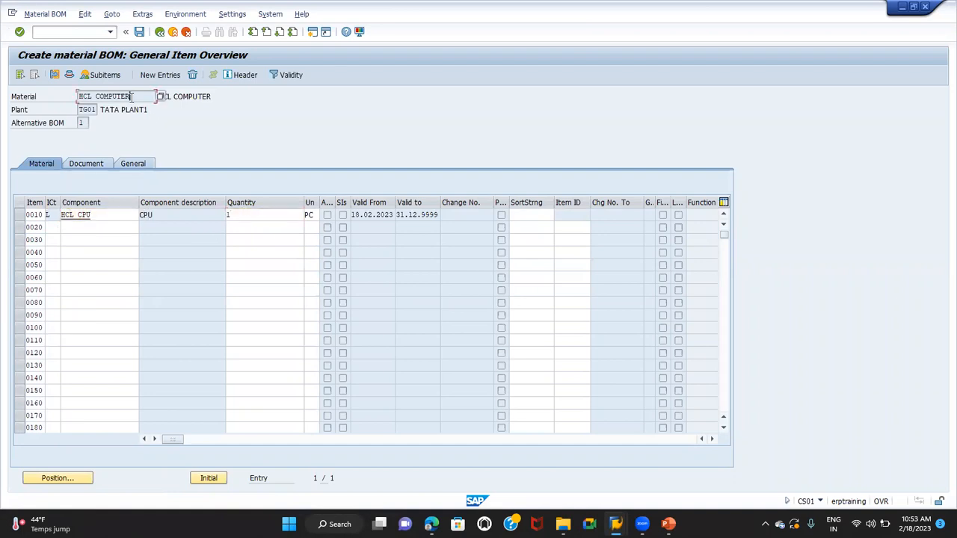
key("Return")
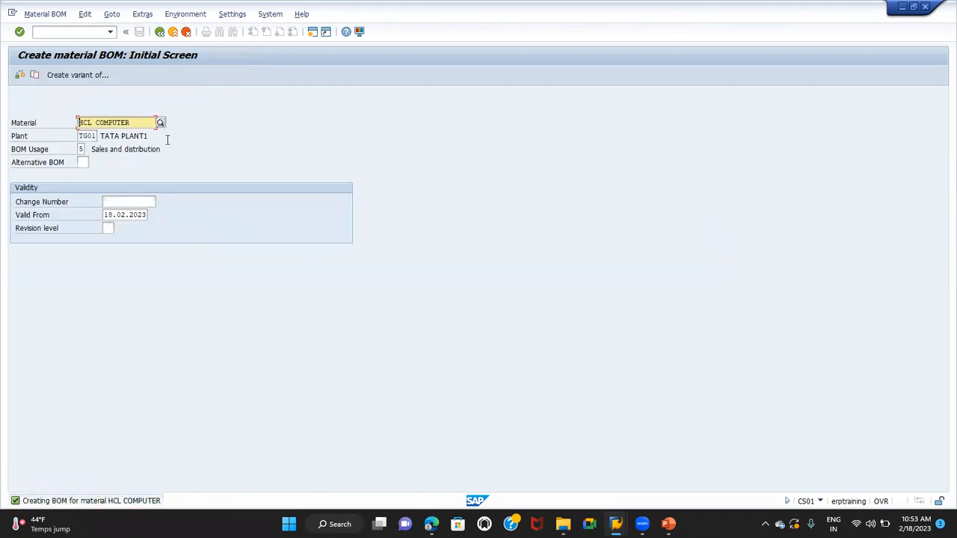
Open the sales order creation transaction VA01 in a new session
key("alt+Tab")
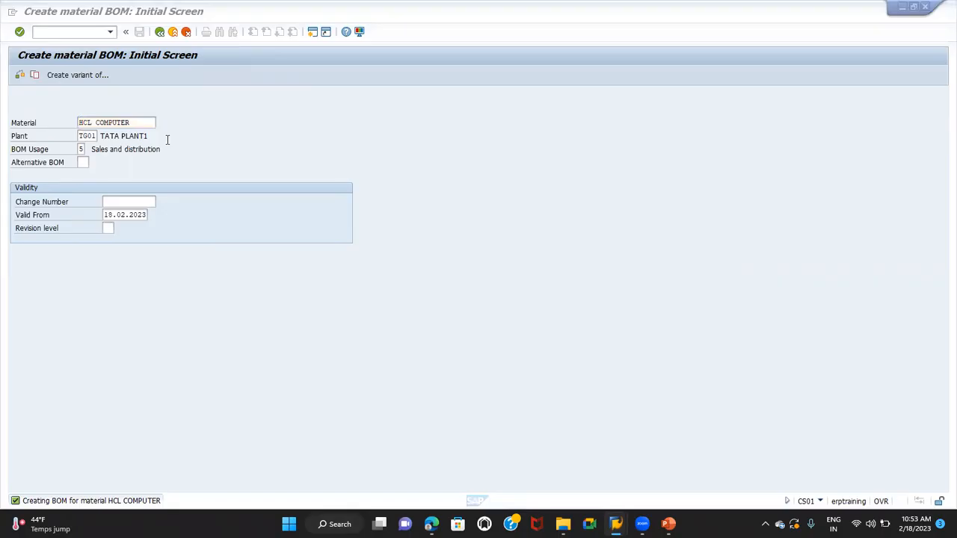
left_click(51, 32)
type("/OVA012")
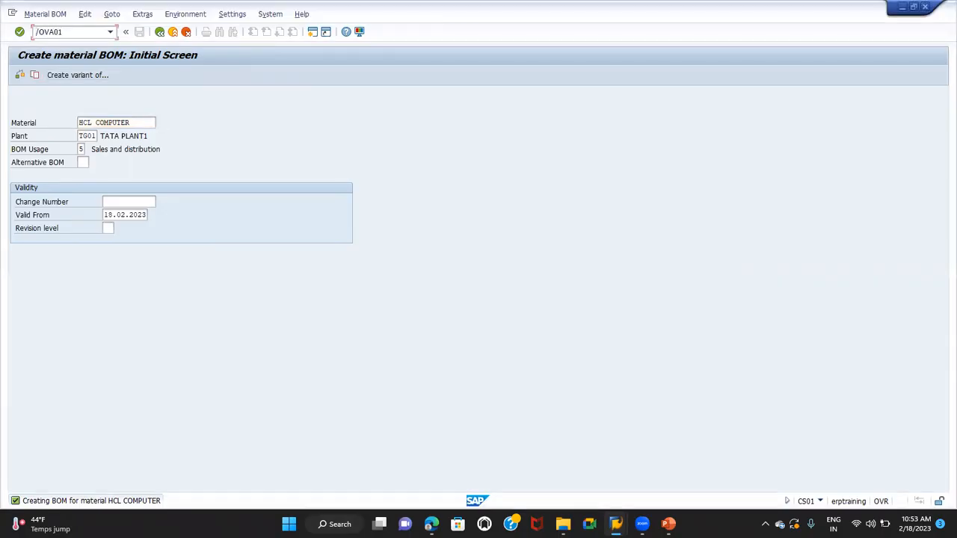
key("Return")
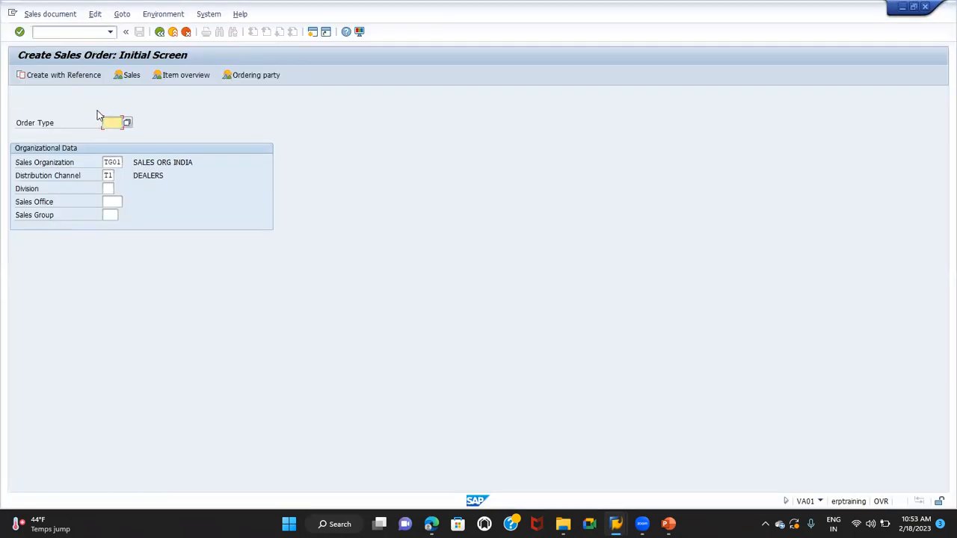
Set the order type to OR and the division to T1, and continue to the standard order overview
type("OR")
key("Tab")
key("Tab")
key("Tab")
type("T1")
key("Return")
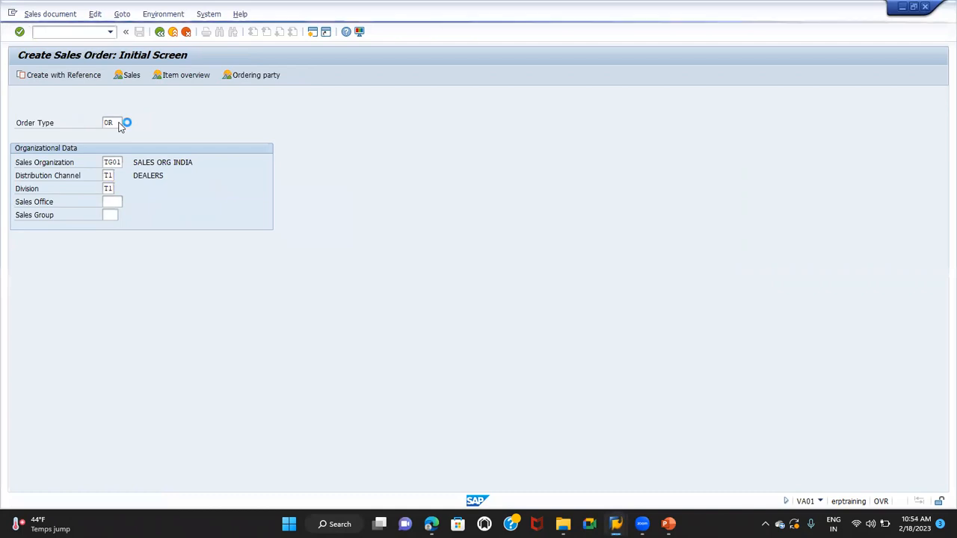
Choose the first suggested customer number as the order's sold-to party and confirm it
key("BackSpace")
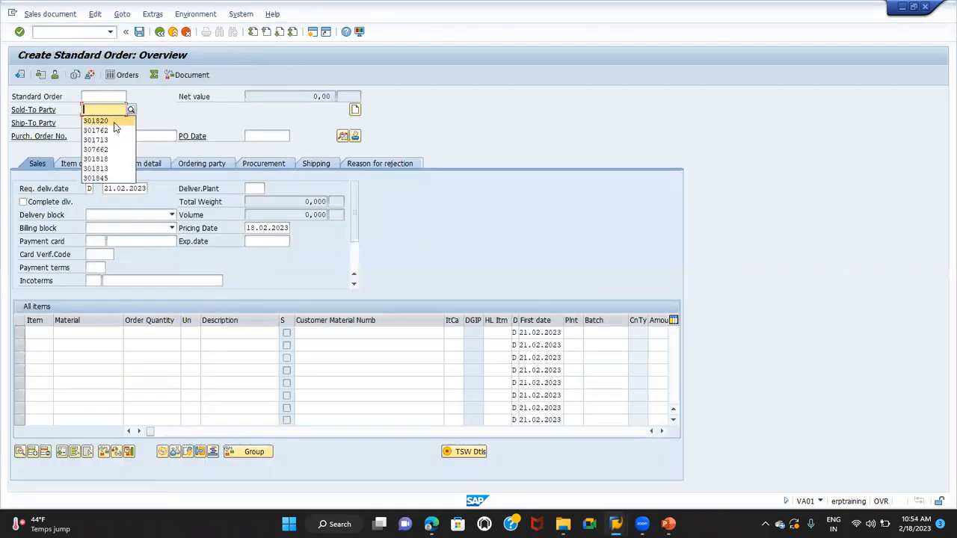
left_click(114, 122)
key("Return")
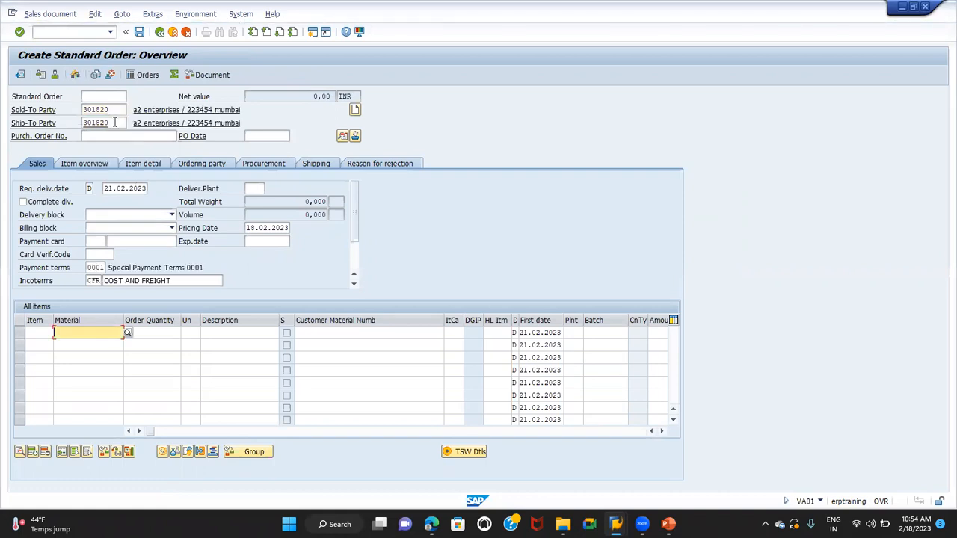
Add HCL COMPUTER with an order quantity of 1 as the order's first item and confirm the line
type("HCL COMPUTER")
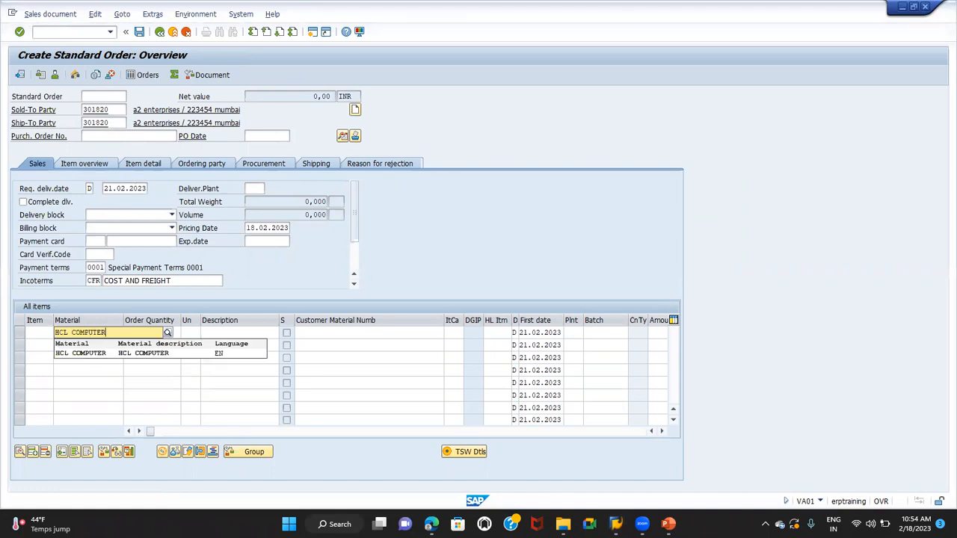
key("Tab")
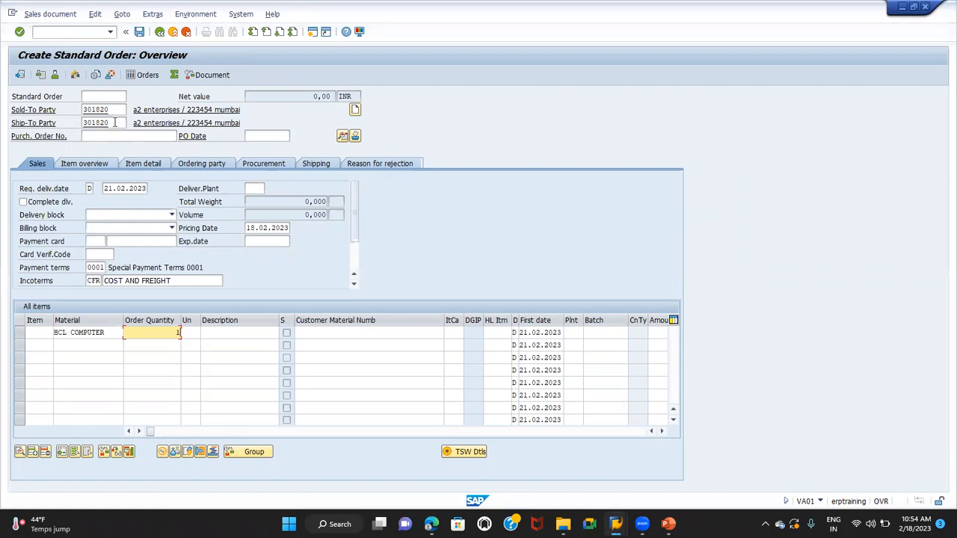
key("Return")
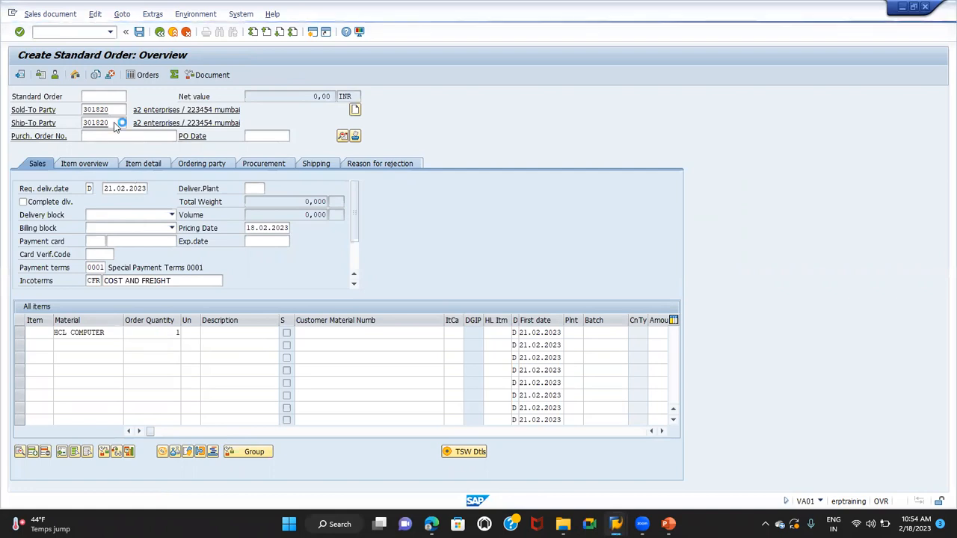
Examine the HCL COMPUTER and HCL CPU lines, comparing their item numbers, the component's quantity and both item categories
left_click(87, 345)
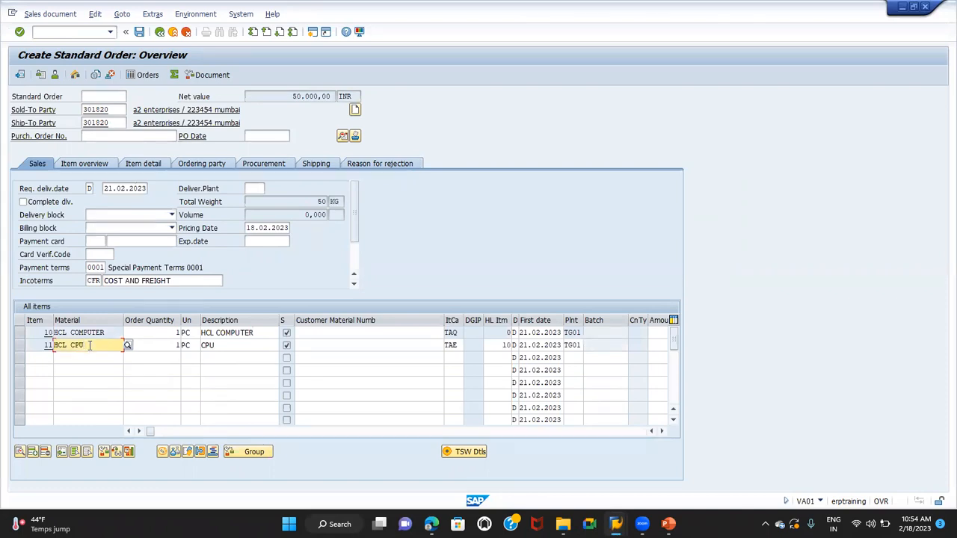
left_click(84, 333)
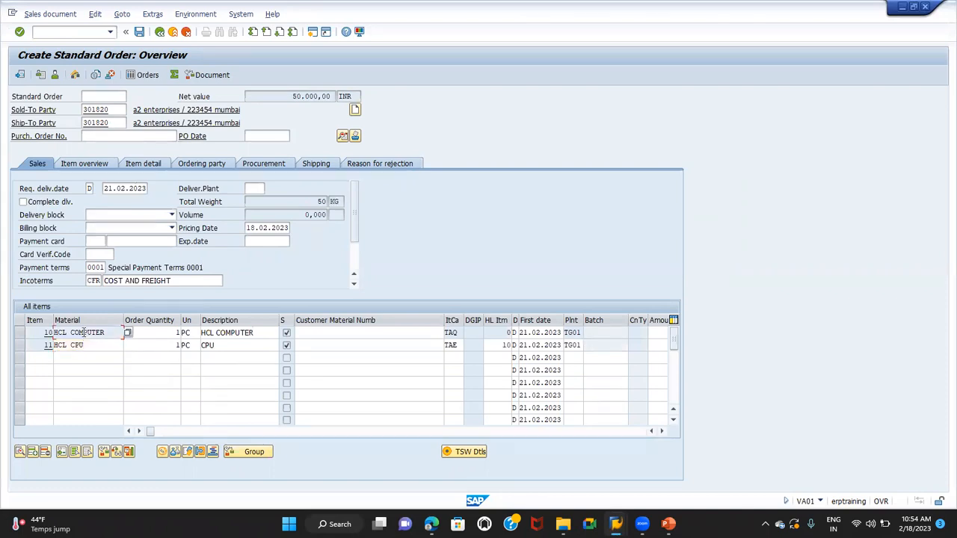
left_click(97, 346)
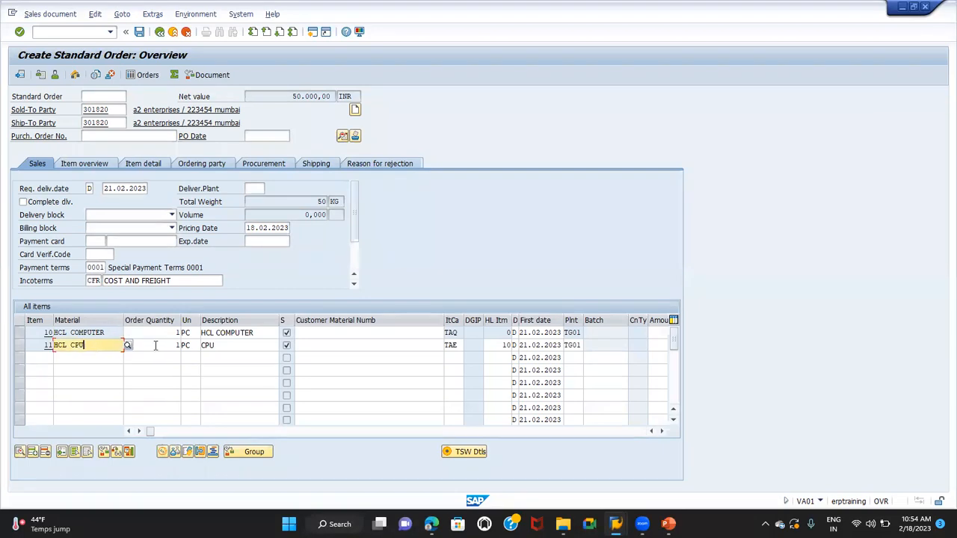
left_click(167, 345)
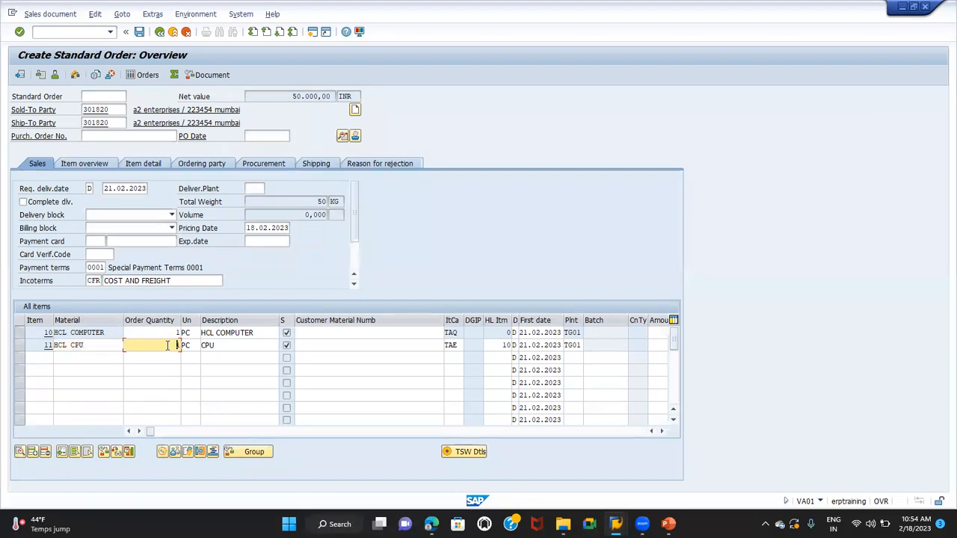
left_click(42, 332)
left_click(45, 345)
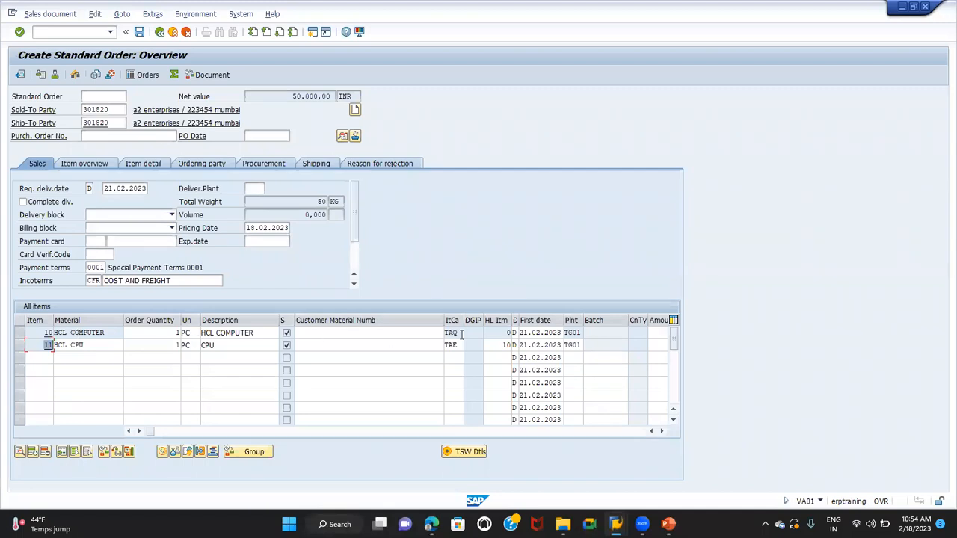
left_click_drag(460, 333, 424, 333)
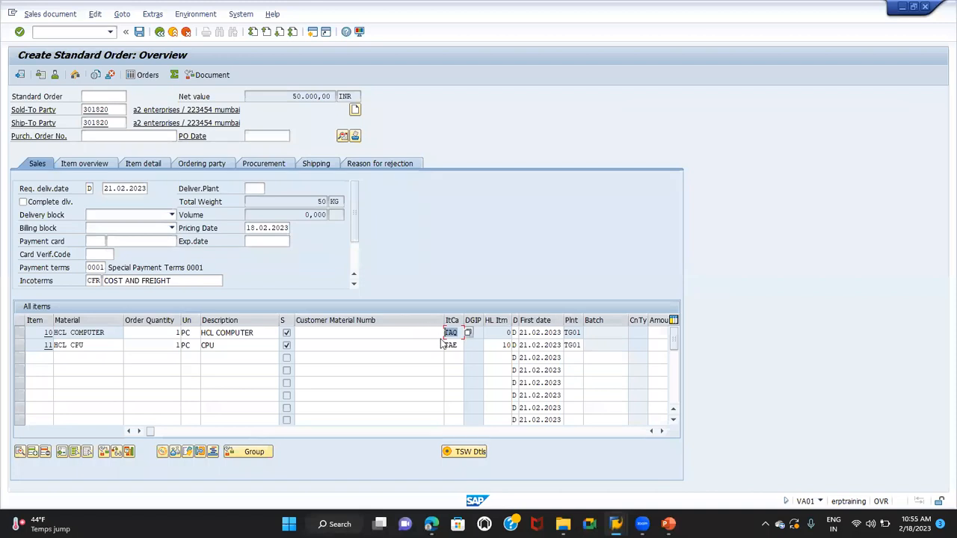
left_click_drag(458, 344, 399, 343)
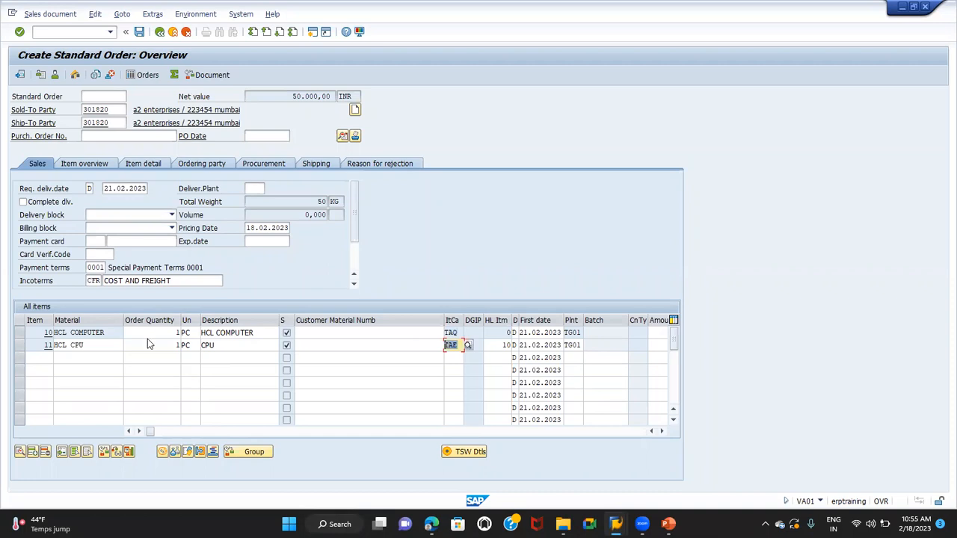
Open the item data of HCL COMPUTER and check the schedule line categories of this item and HCL CPU
double_click(108, 332)
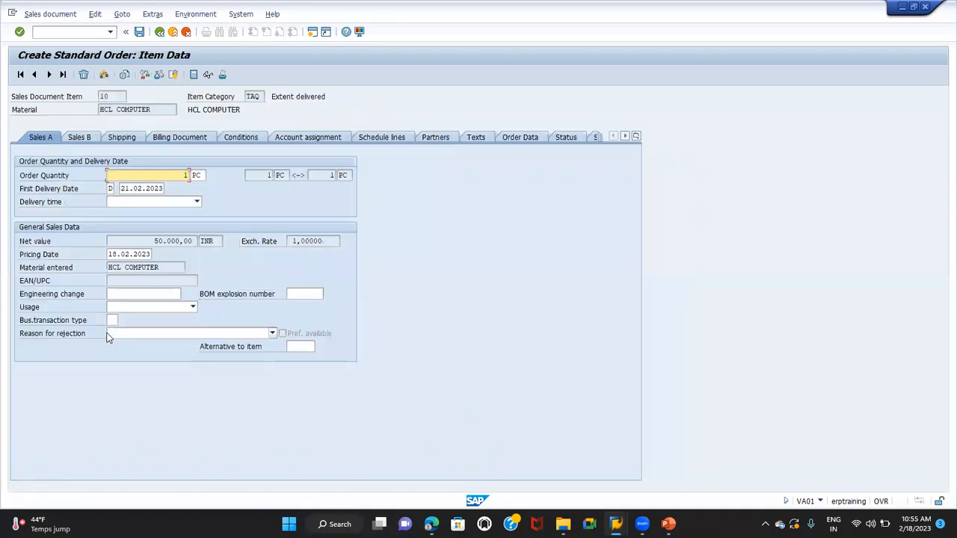
left_click(393, 137)
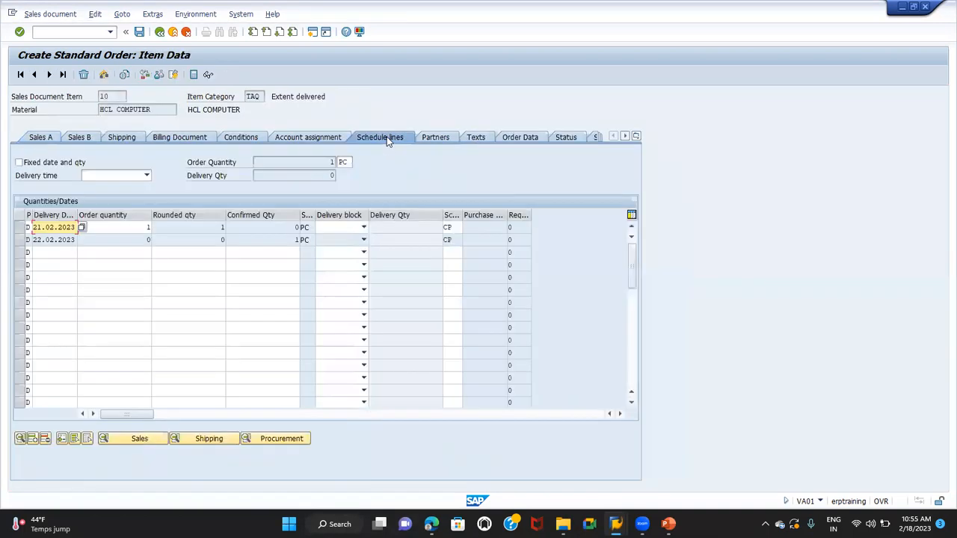
left_click(454, 227)
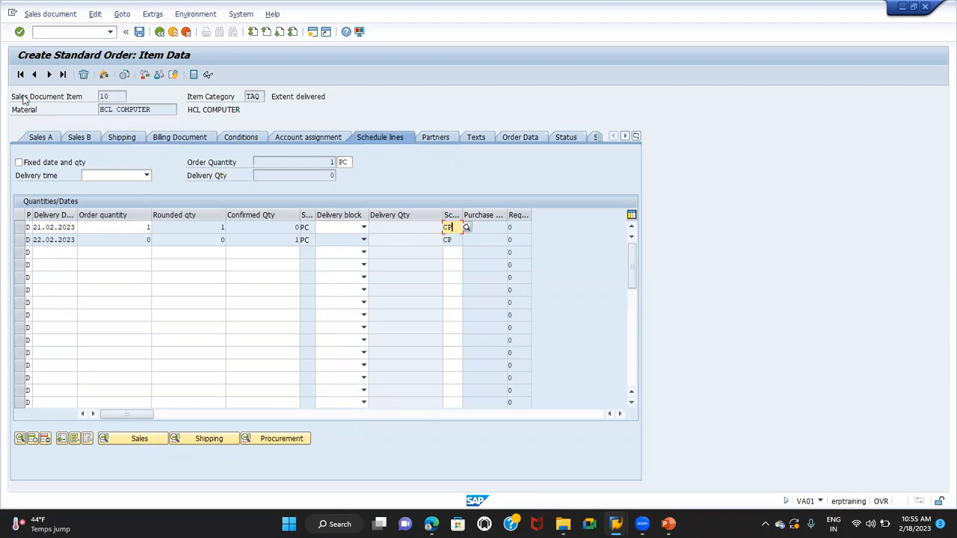
left_click(51, 75)
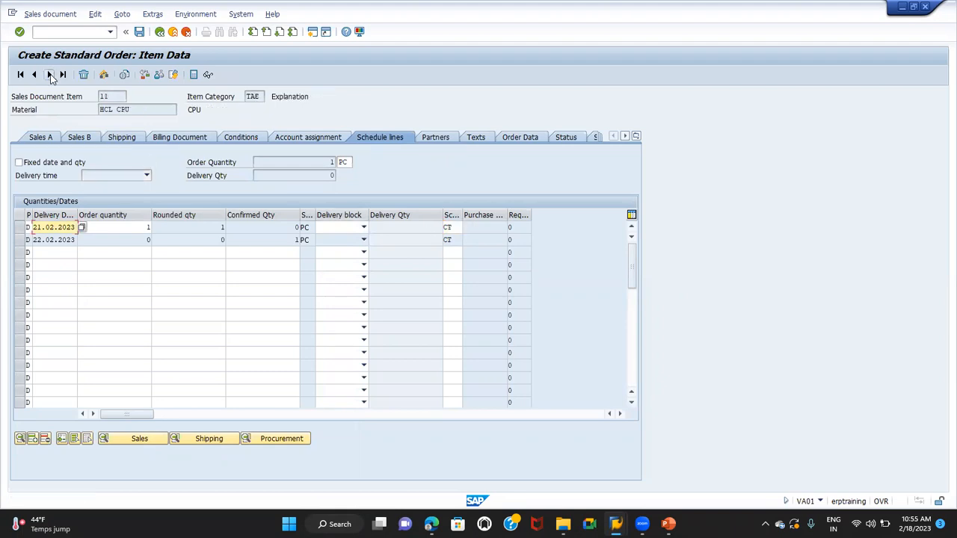
left_click(133, 110)
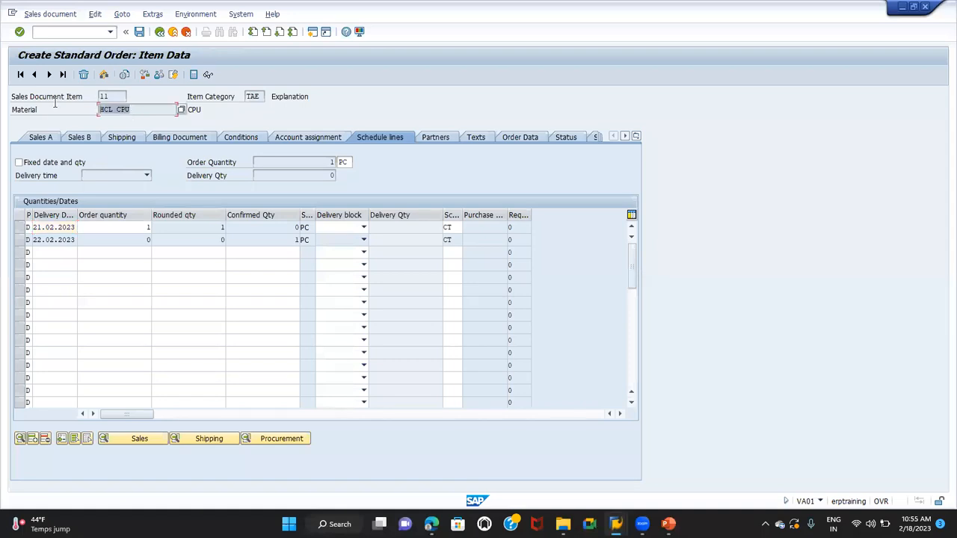
left_click(455, 227)
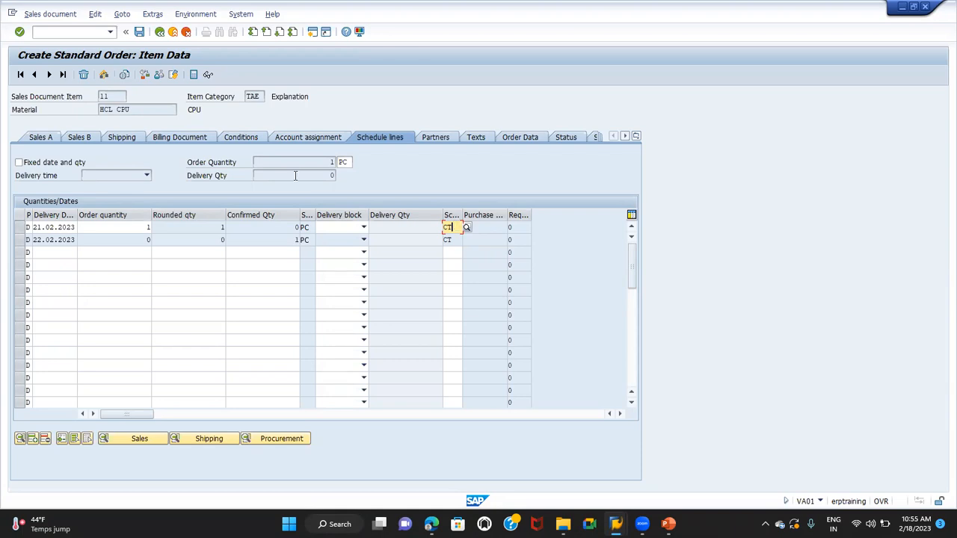
Compare the pricing conditions of HCL COMPUTER and HCL CPU, and return to the order overview
left_click(239, 138)
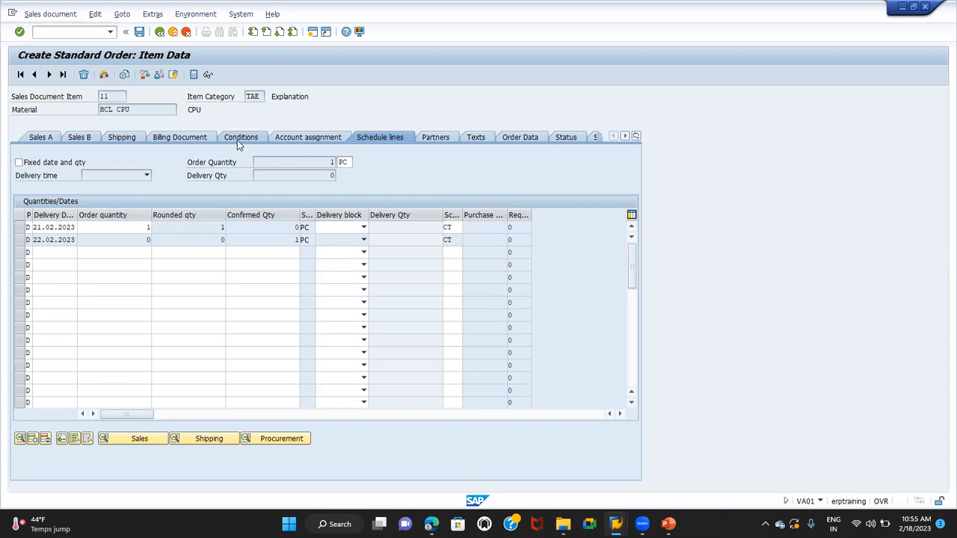
left_click(34, 75)
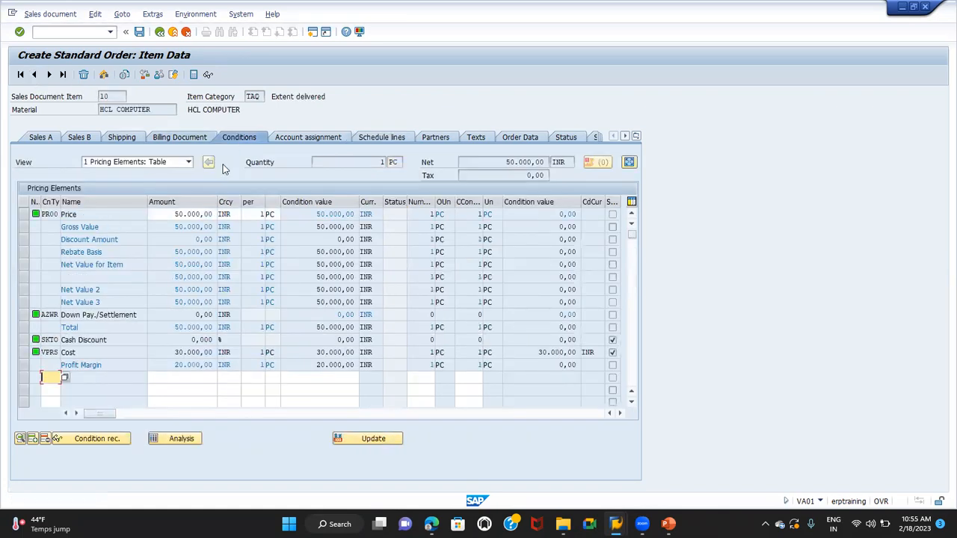
left_click(186, 214)
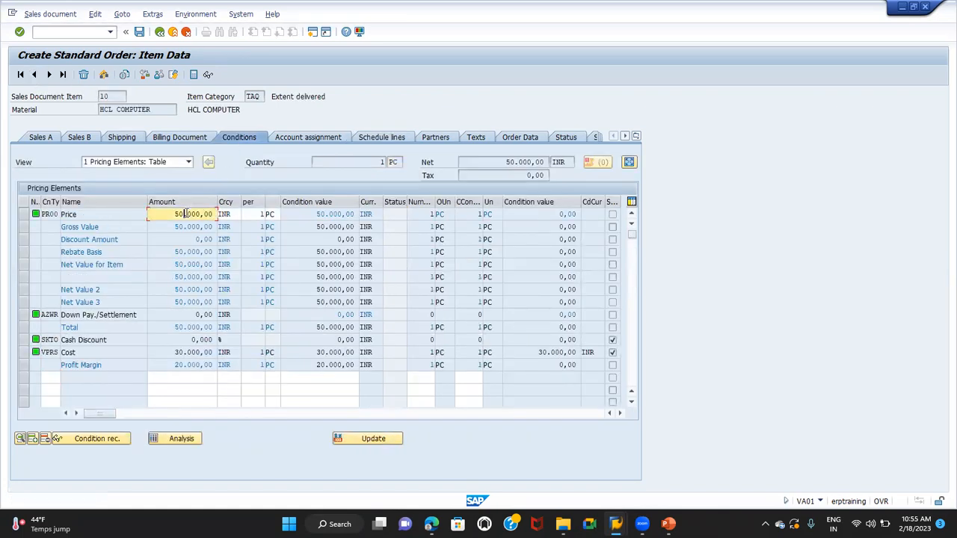
double_click(500, 163)
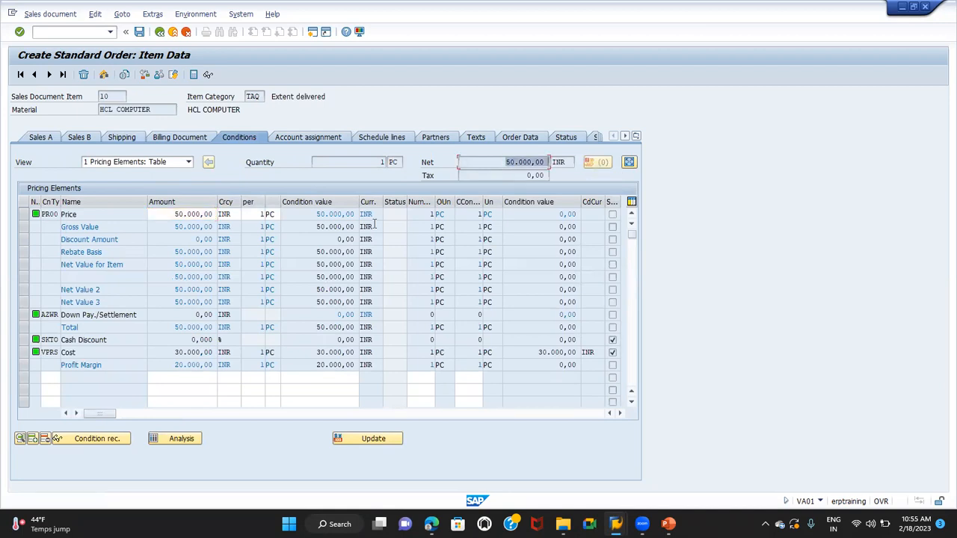
left_click(47, 75)
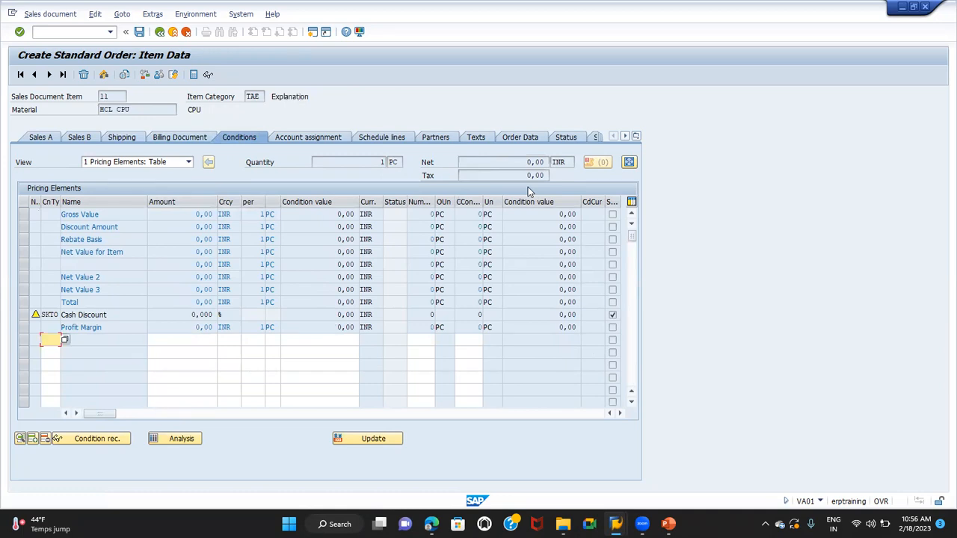
left_click(159, 33)
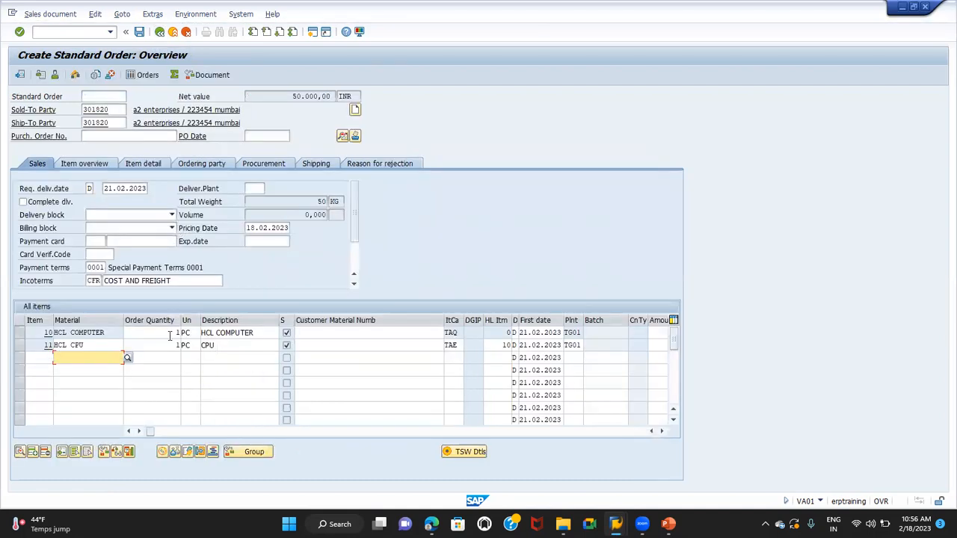
Check the order quantities of both items and the item category of the HCL COMPUTER line
left_click(172, 333)
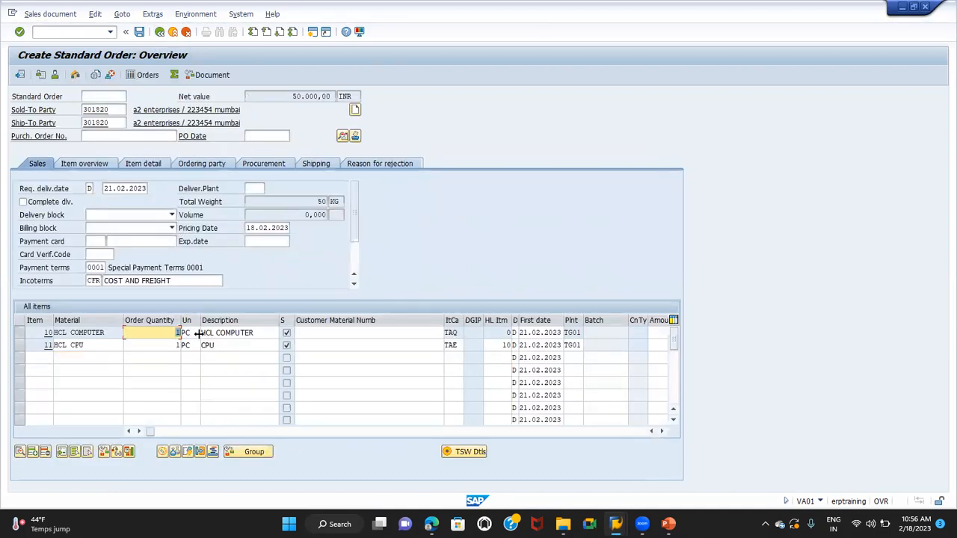
left_click(154, 346)
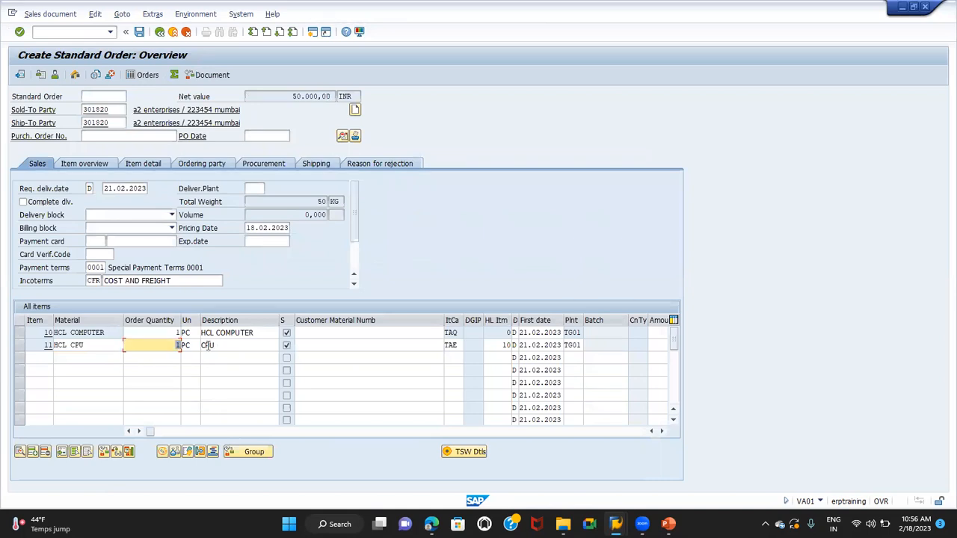
left_click(19, 334)
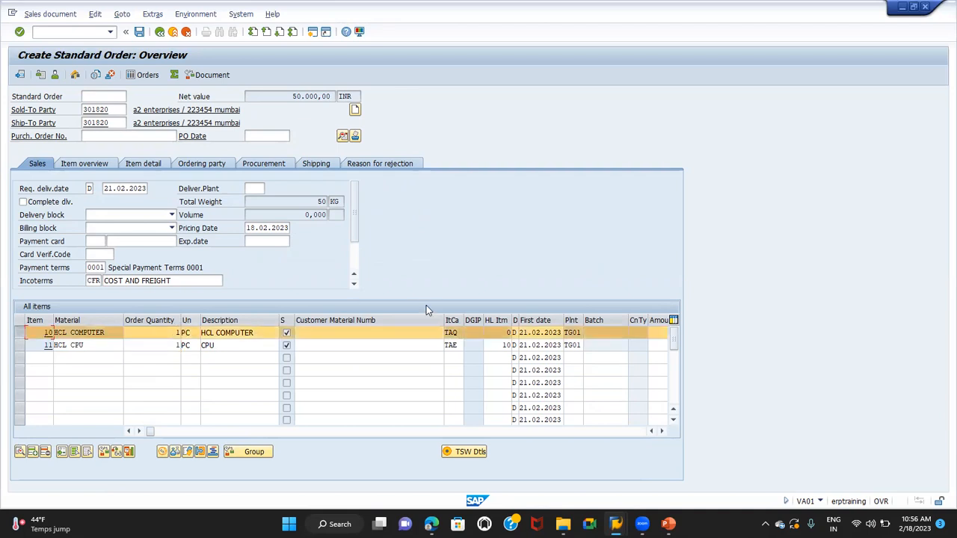
left_click(458, 333)
Open the item category maintenance transaction VOV7 in a new session
left_click(68, 31)
type("/OVOV7")
key("Return")
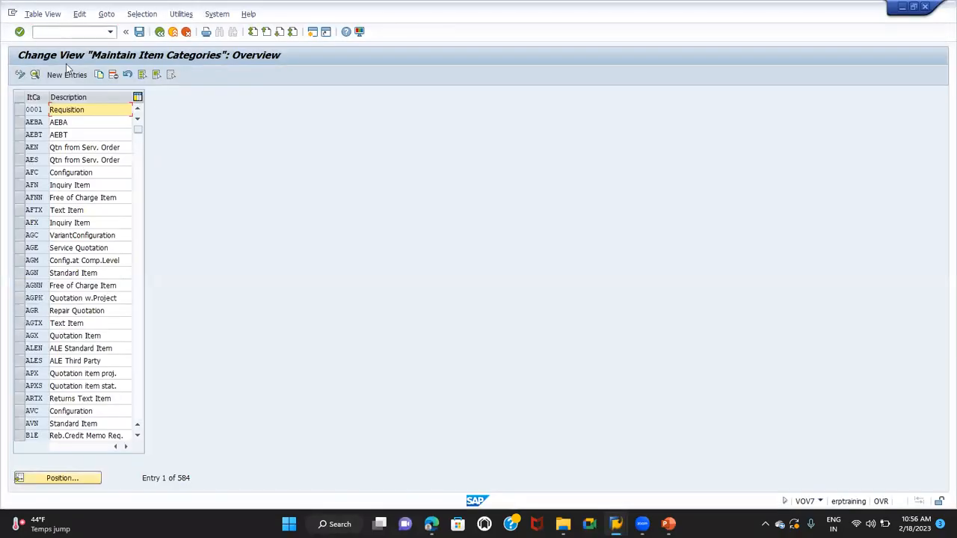
Find item category TAQ in the list and open its details
left_click(61, 476)
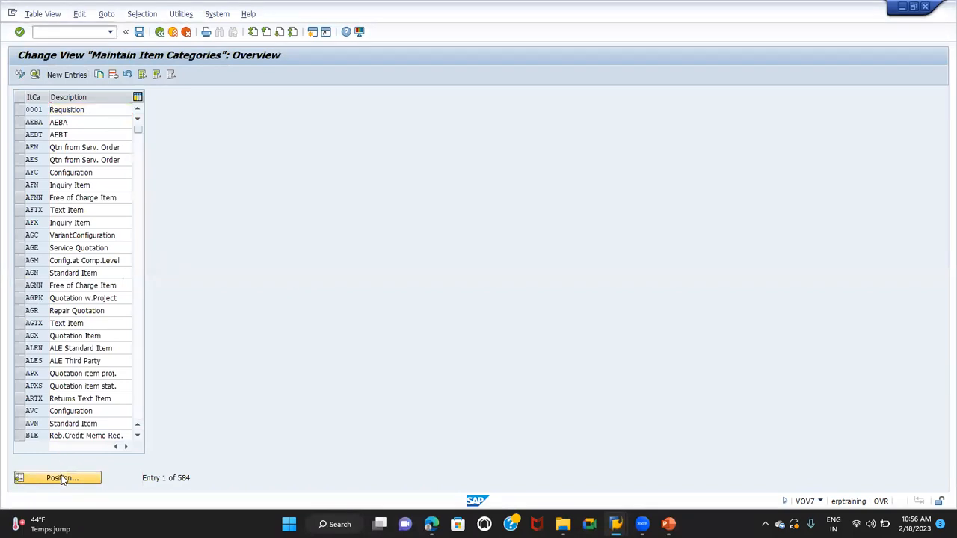
type("TAQ")
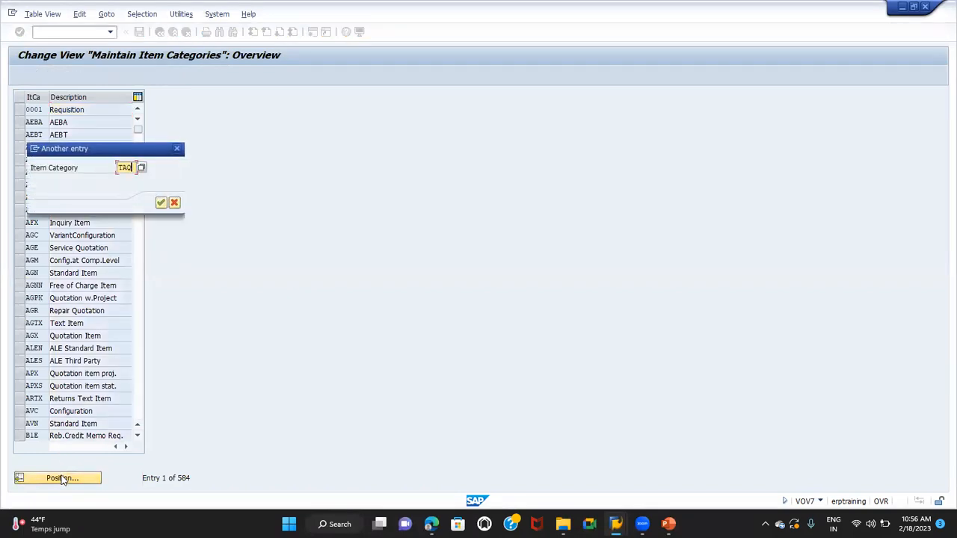
key("Return")
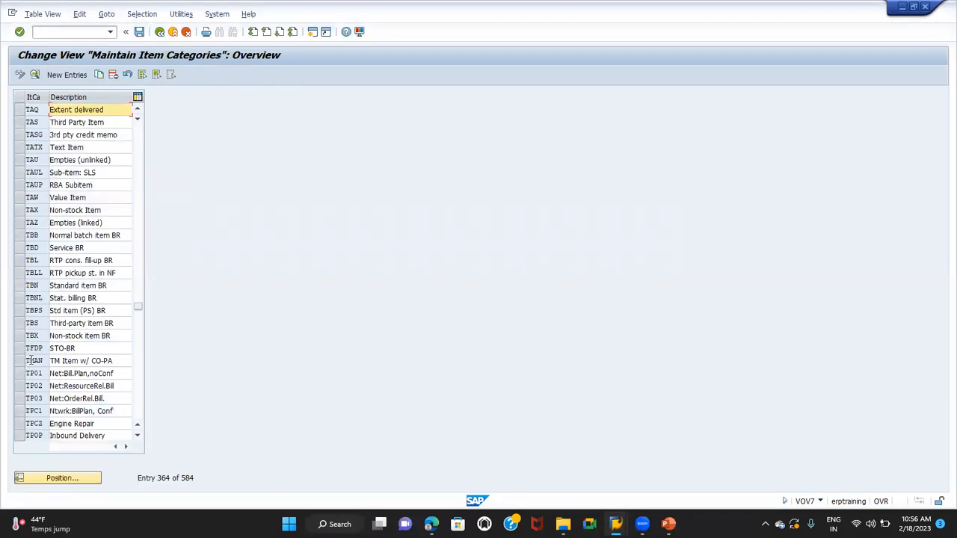
left_click(20, 110)
left_click(32, 74)
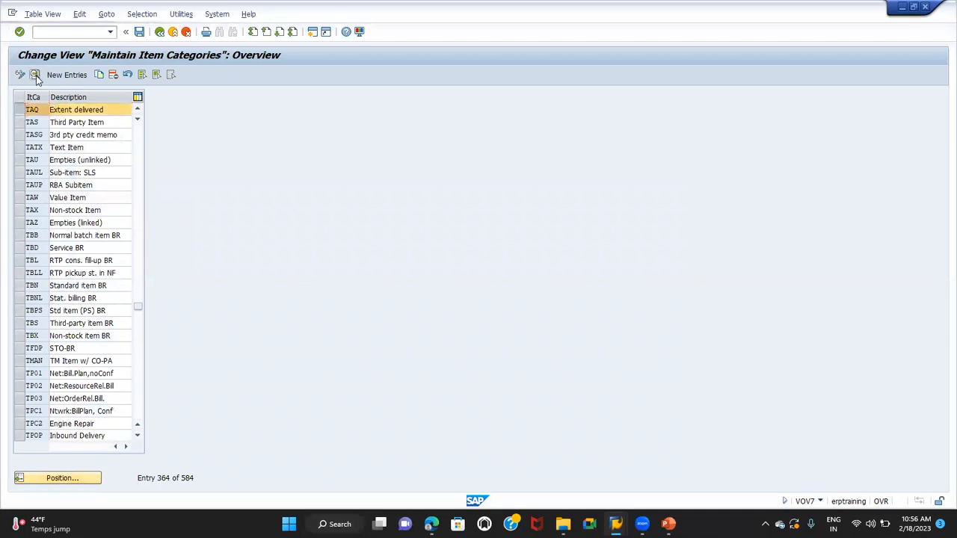
Check the billing relevance and pricing settings of item category TAQ
left_click(62, 179)
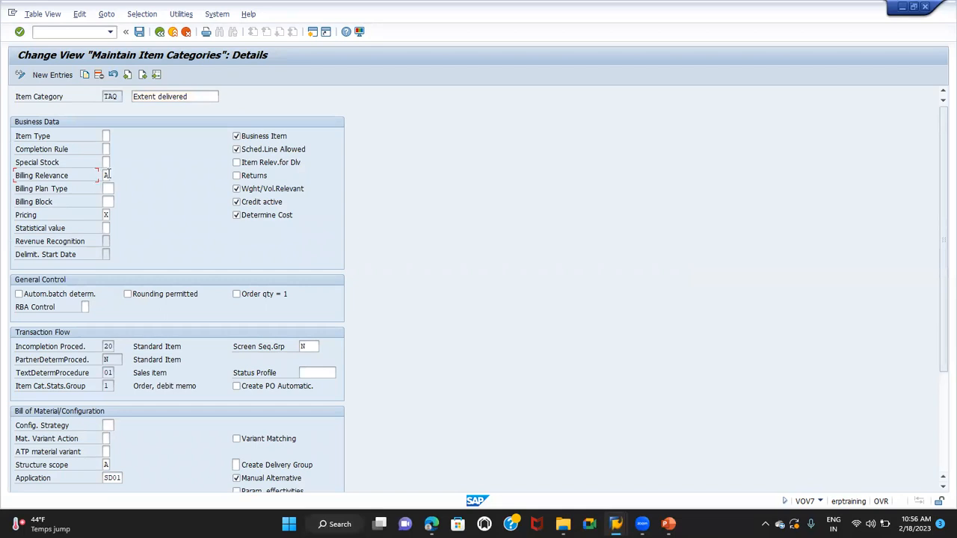
left_click(39, 216)
left_click(106, 215)
Review the possible structure scope values for item category TAQ, including single-level explosion, and close the list without changing the setting
scroll(119, 228, "down", 2)
scroll(119, 228, "down", 4)
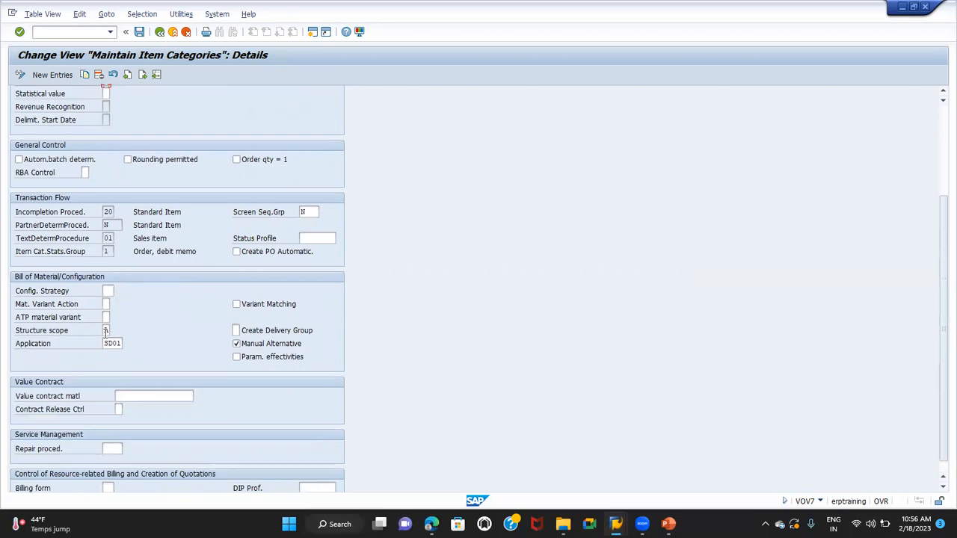
left_click(106, 331)
left_click(116, 333)
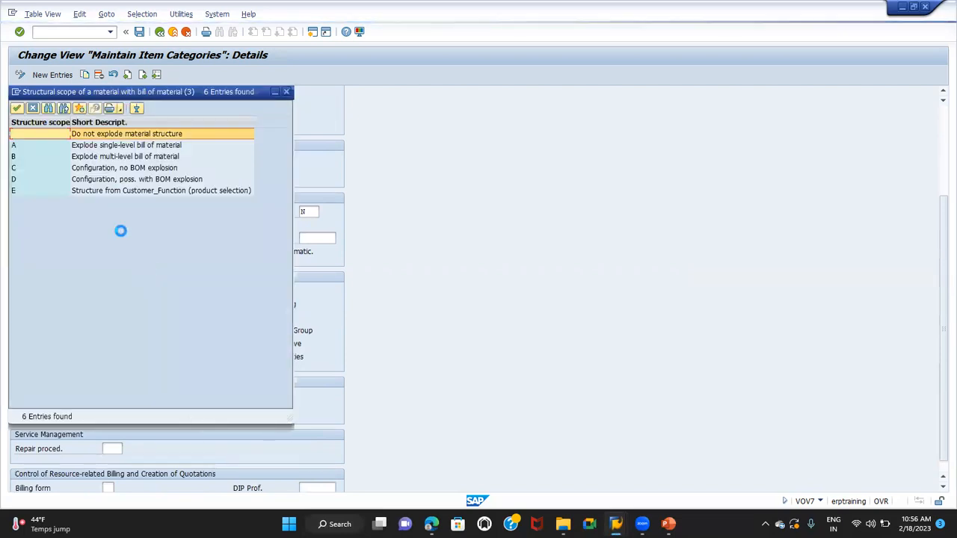
left_click(107, 147)
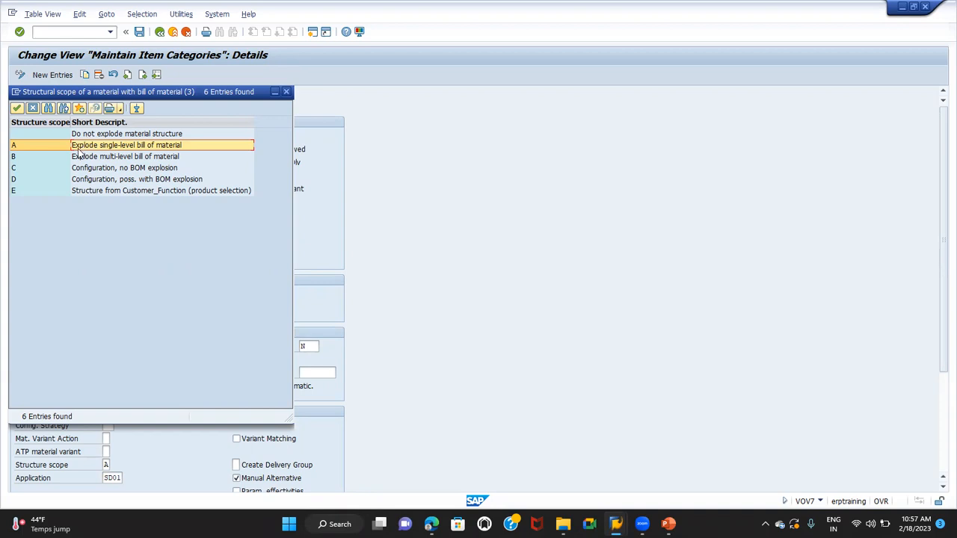
left_click(34, 109)
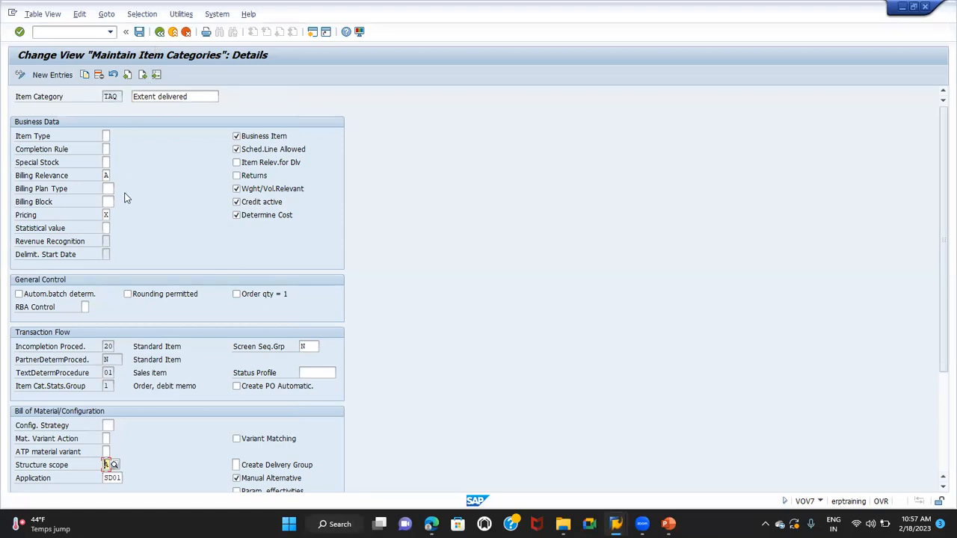
Return to the item category overview, position the list at category TAE and open its details
left_click(159, 33)
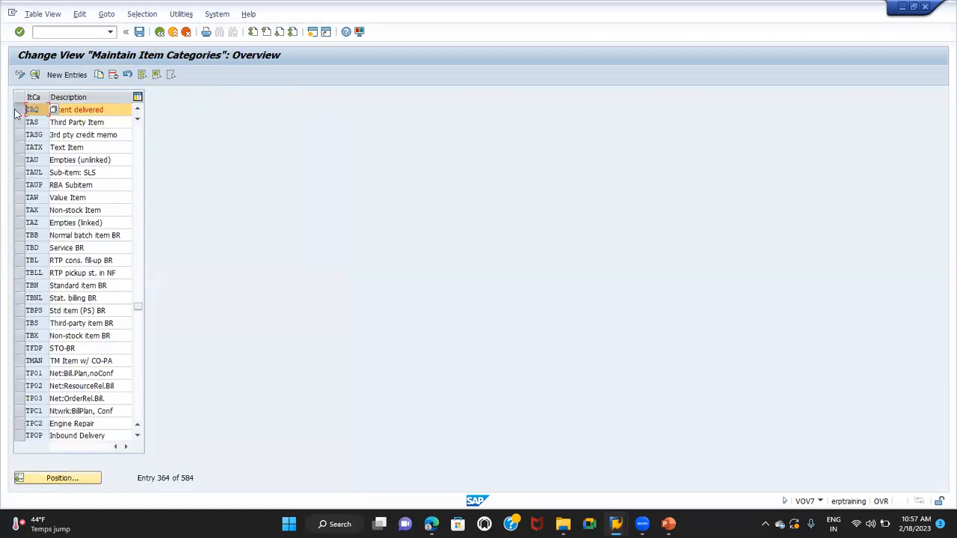
left_click(18, 110)
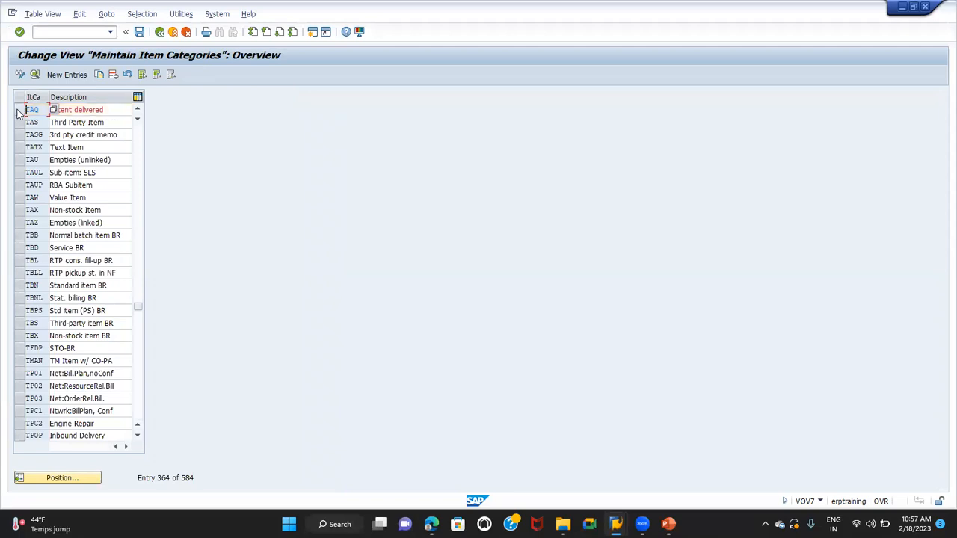
left_click(96, 478)
type("TAE")
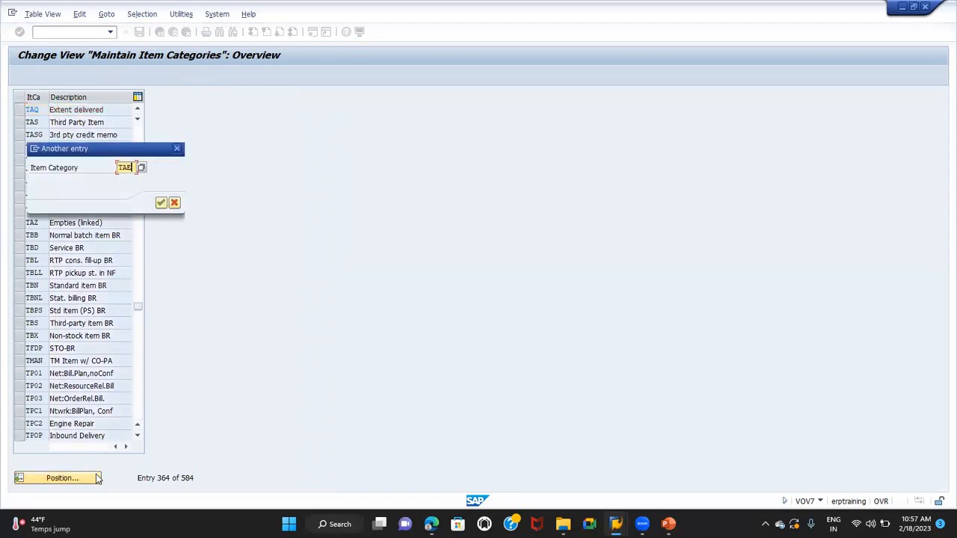
key("Return")
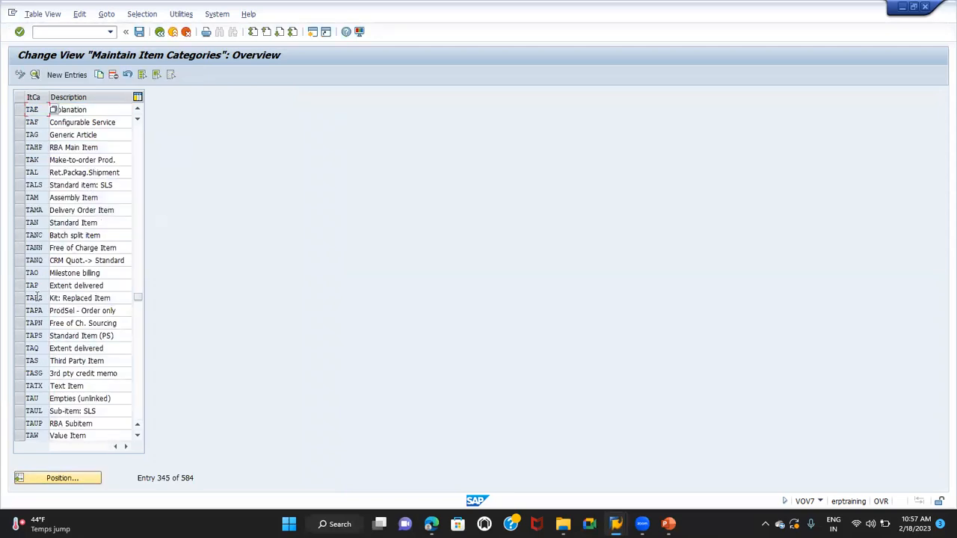
left_click(18, 111)
left_click(35, 74)
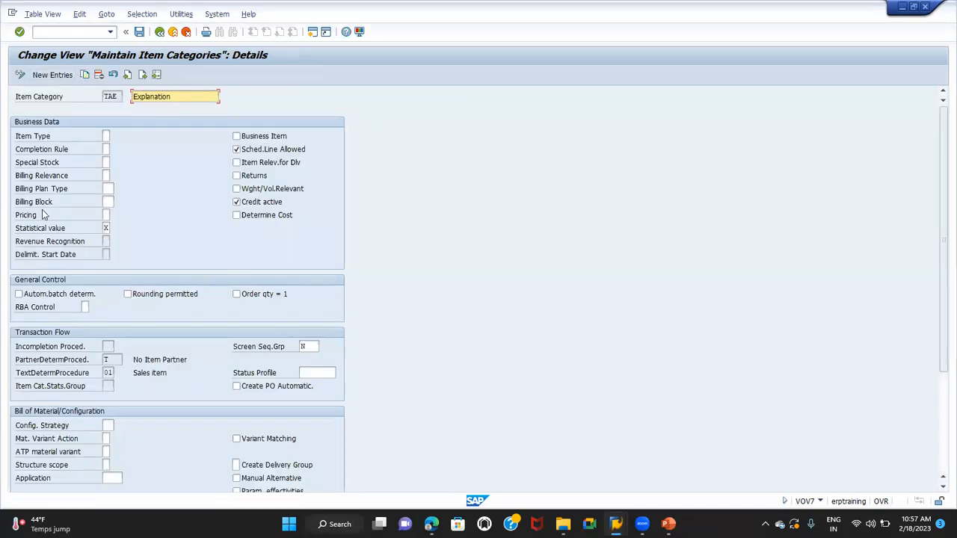
Check the pricing, billing relevance and bill of material settings of item category TAE
left_click(106, 214)
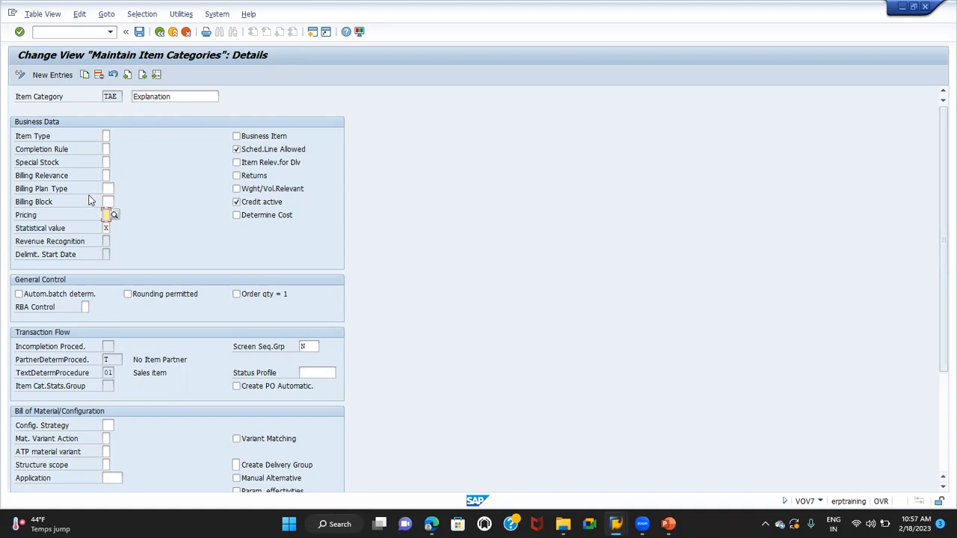
left_click(107, 174)
scroll(155, 254, "down", 1)
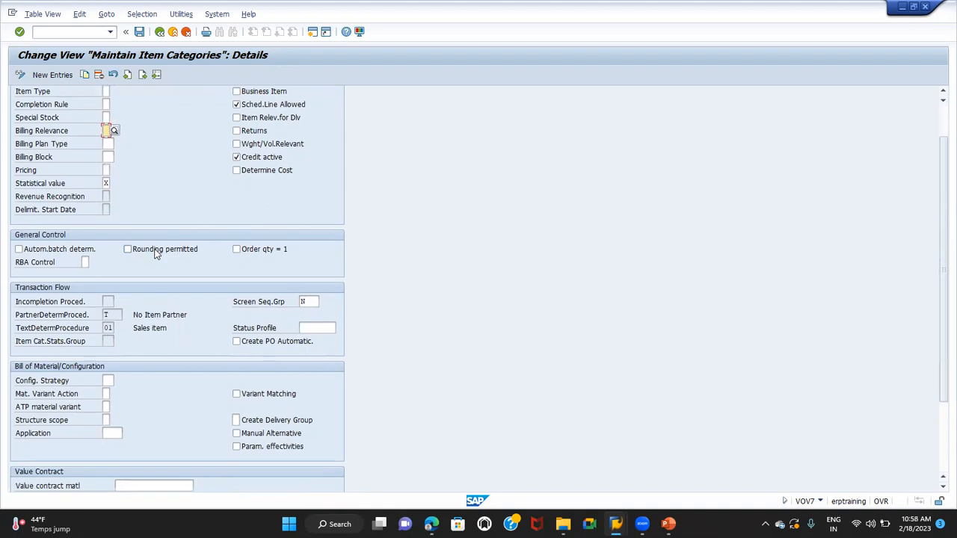
scroll(155, 253, "up", 1)
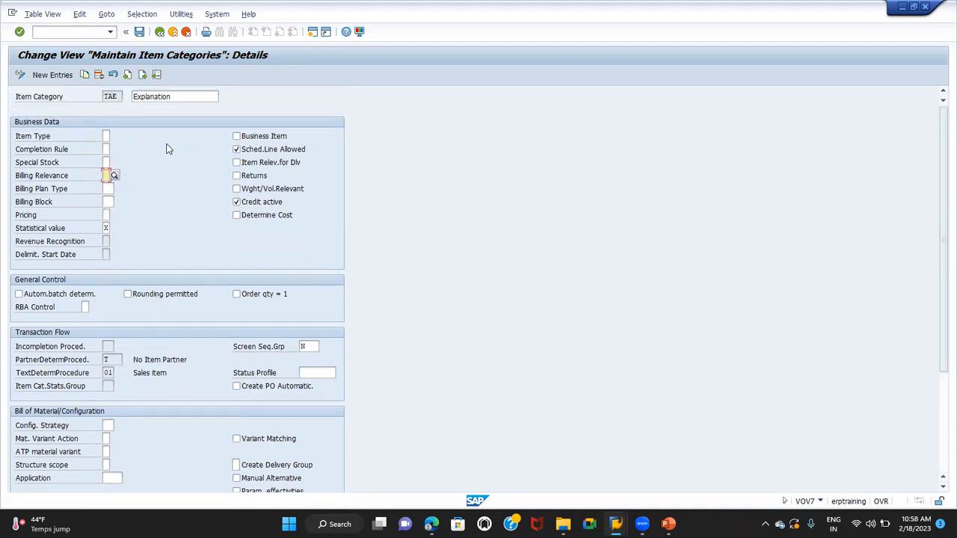
left_click(83, 31)
type("/N")
key("BackSpace")
key("BackSpace")
Switch back to the standard order session and open the item category assignment transaction VOV4 in a new session
key("alt+Tab")
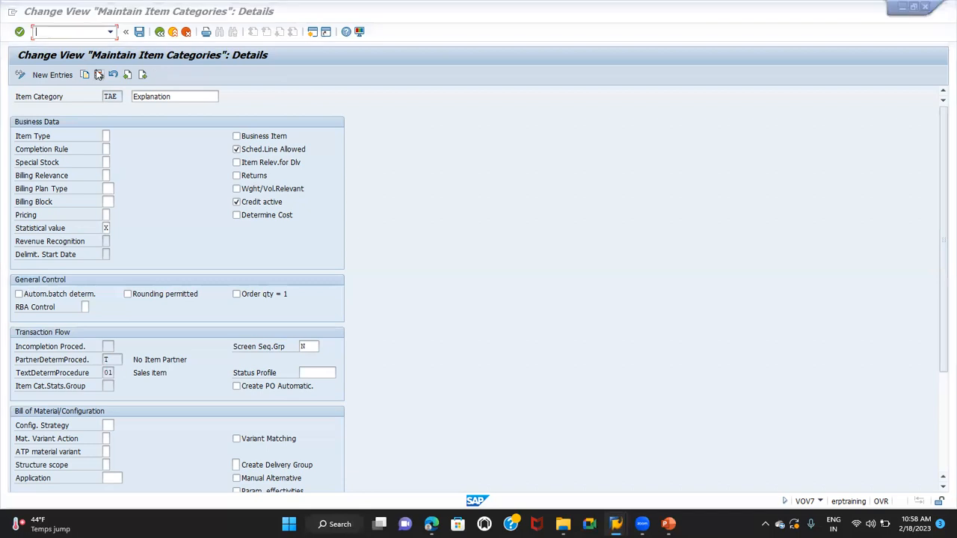
left_click(458, 332)
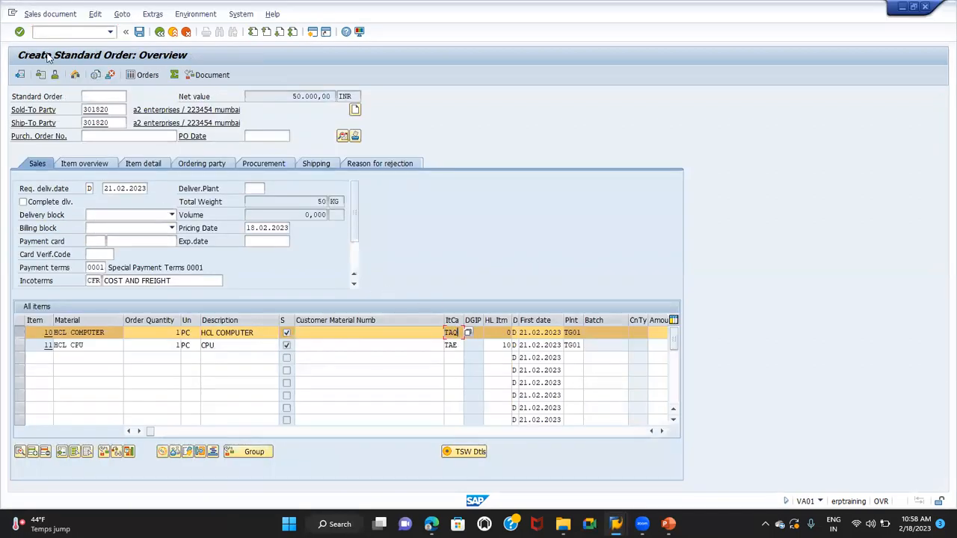
left_click(69, 31)
type("/OVOV4")
key("Return")
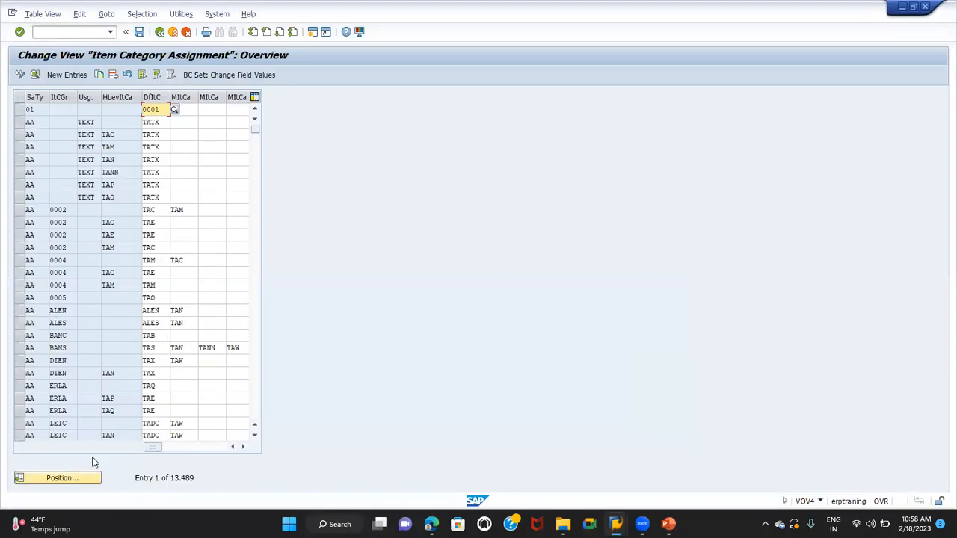
Position the item category assignments at document type OR with item category group ERLA and examine the entry's default item category
left_click(77, 482)
type("OR")
key("Tab")
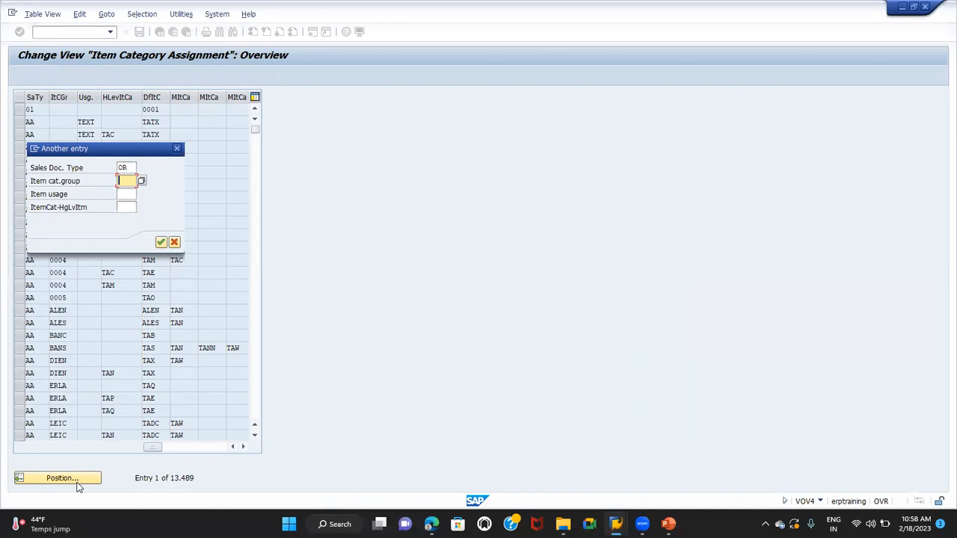
type("ERLA")
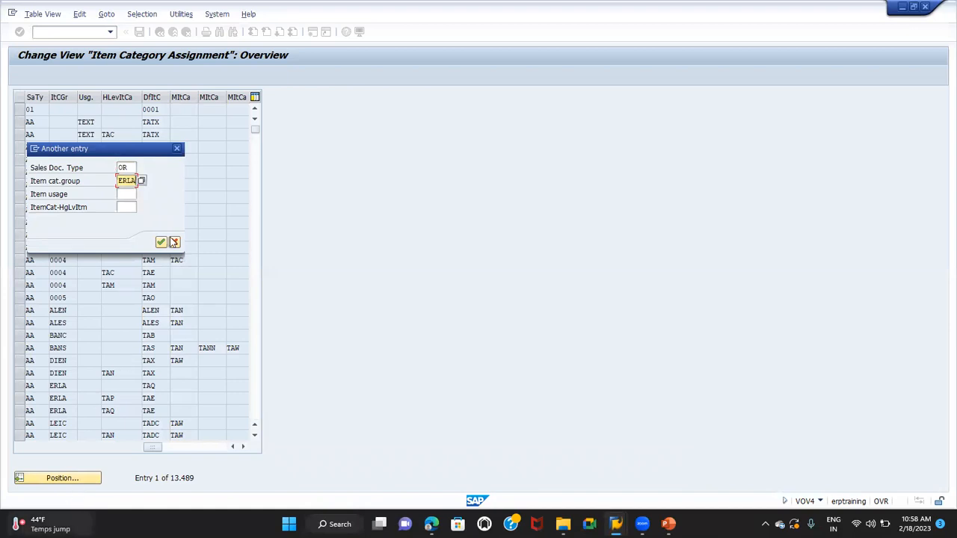
key("Return")
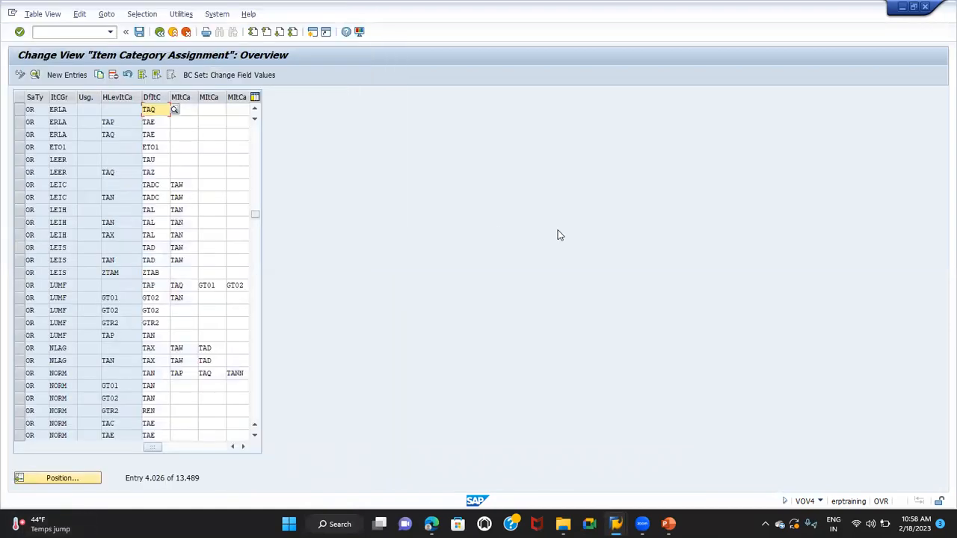
left_click(22, 110)
left_click(158, 111)
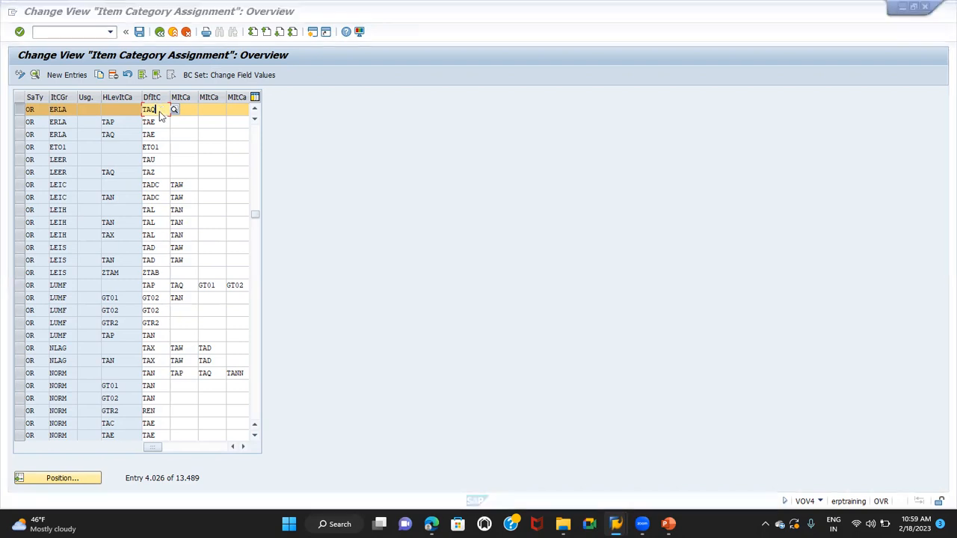
In the standard order, add HCL CPU as a separate item with quantity 1 and accept its delivery proposal
key("alt+Tab")
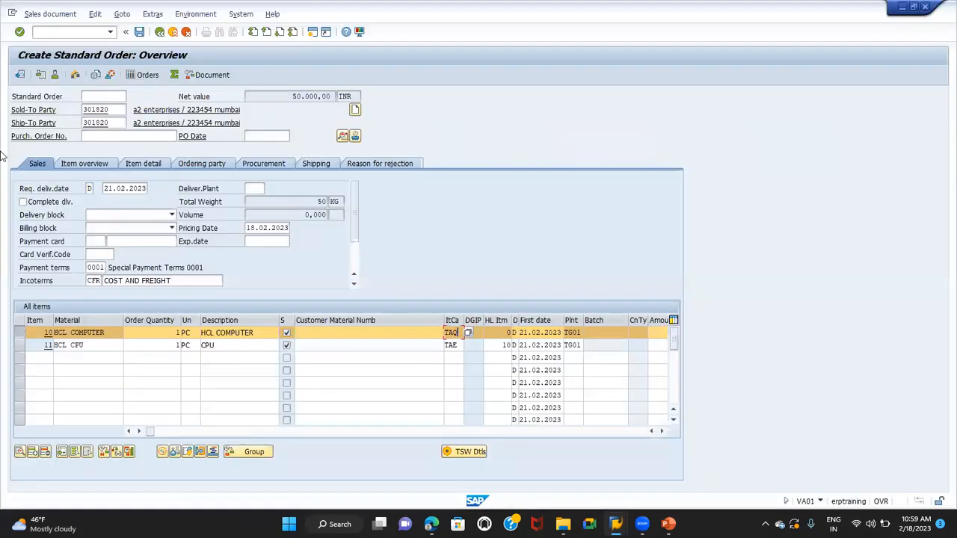
left_click(18, 335)
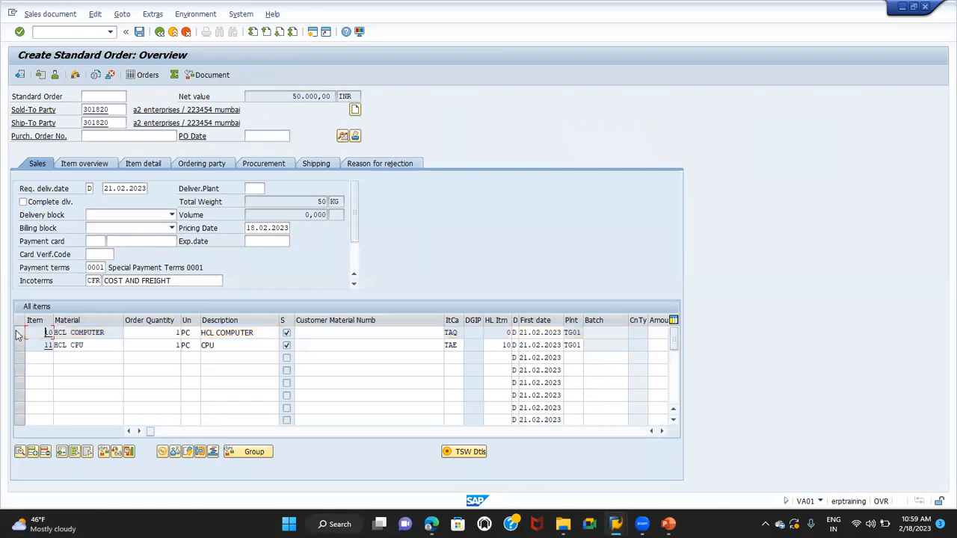
left_click(21, 345)
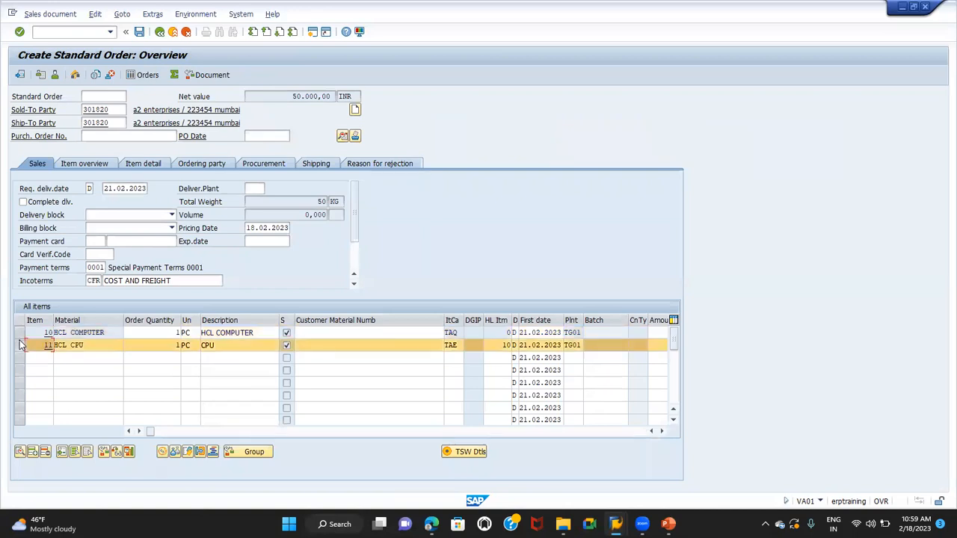
left_click_drag(88, 345, 12, 343)
key("ctrl+c")
left_click(55, 349)
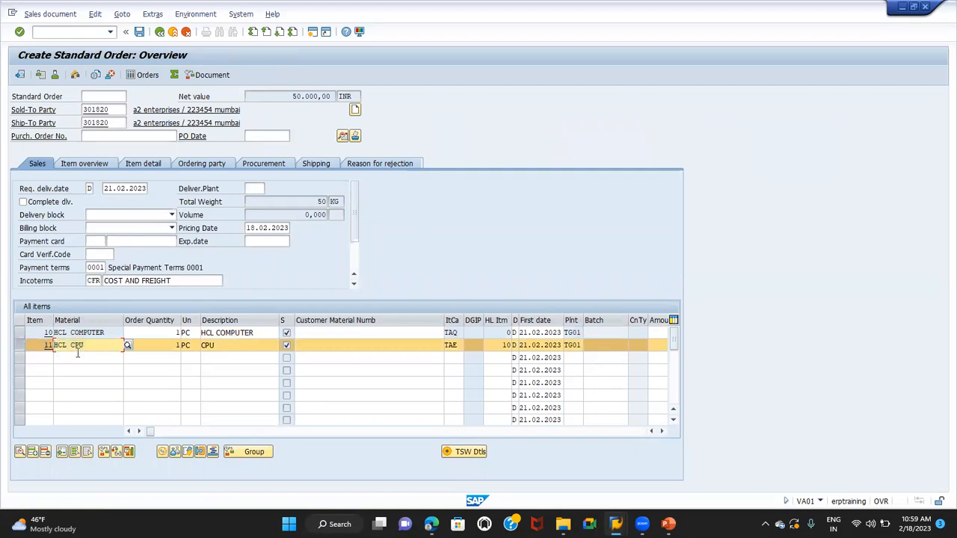
left_click(77, 353)
key("ctrl+v")
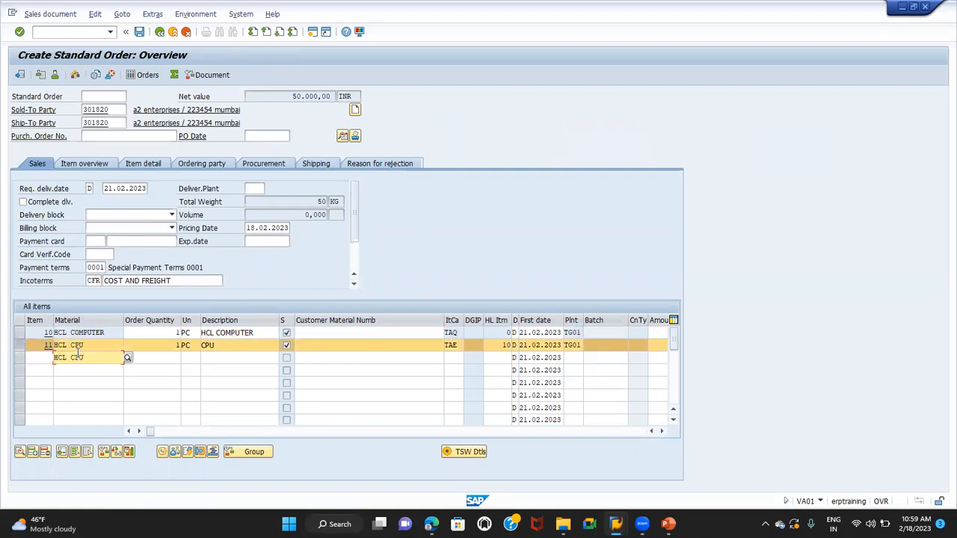
key("Tab")
type("1")
key("Return")
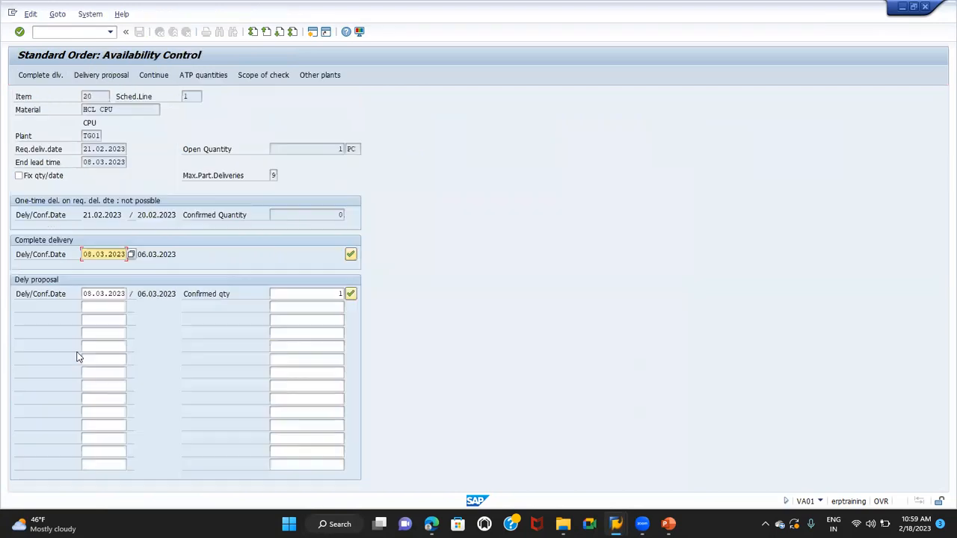
left_click(350, 294)
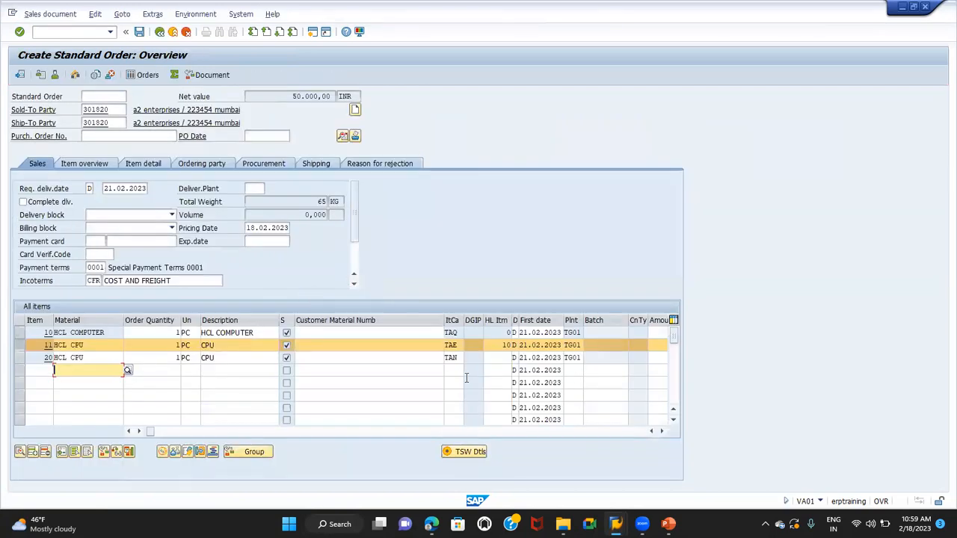
Compare the item category of HCL CPU as a component of HCL COMPUTER with that of the separately ordered HCL CPU
left_click(451, 358)
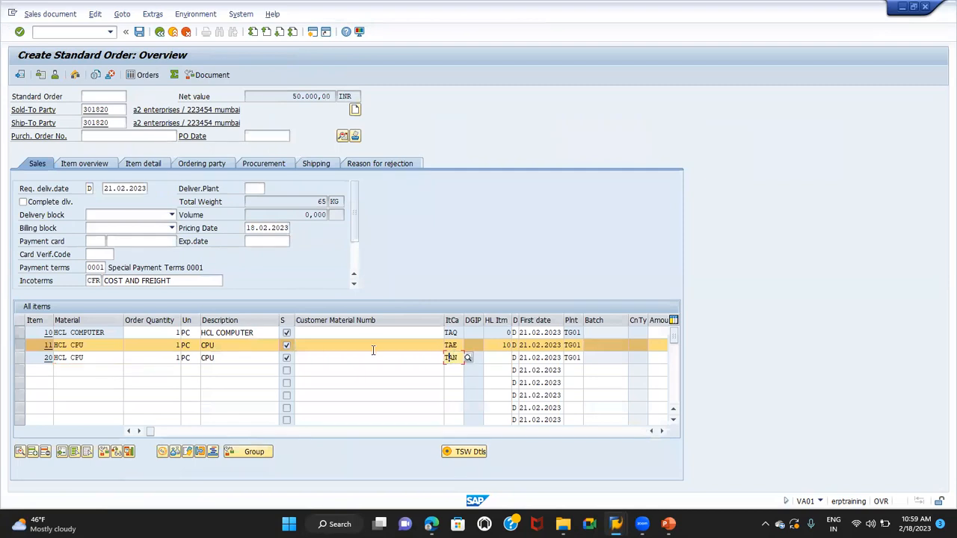
left_click(459, 345)
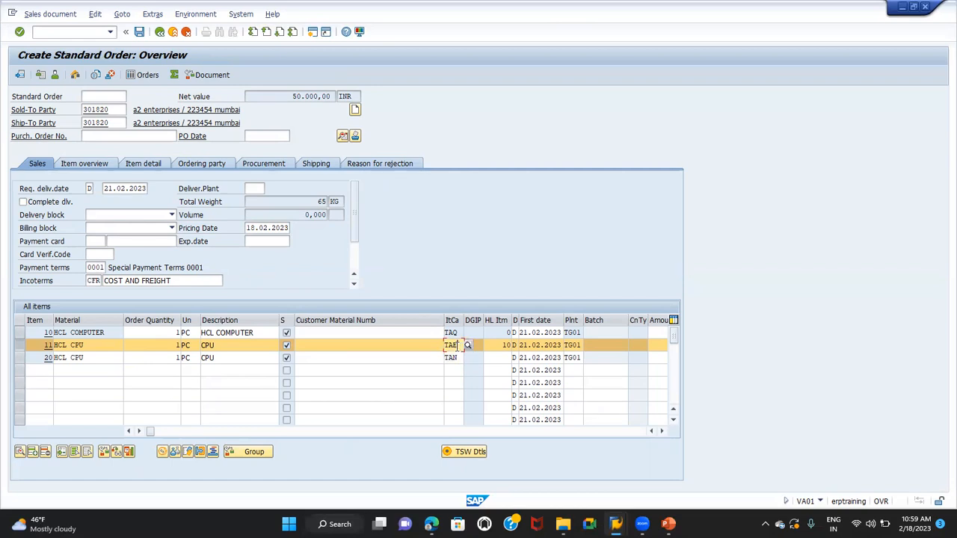
left_click(458, 357)
left_click(457, 345)
left_click(88, 354)
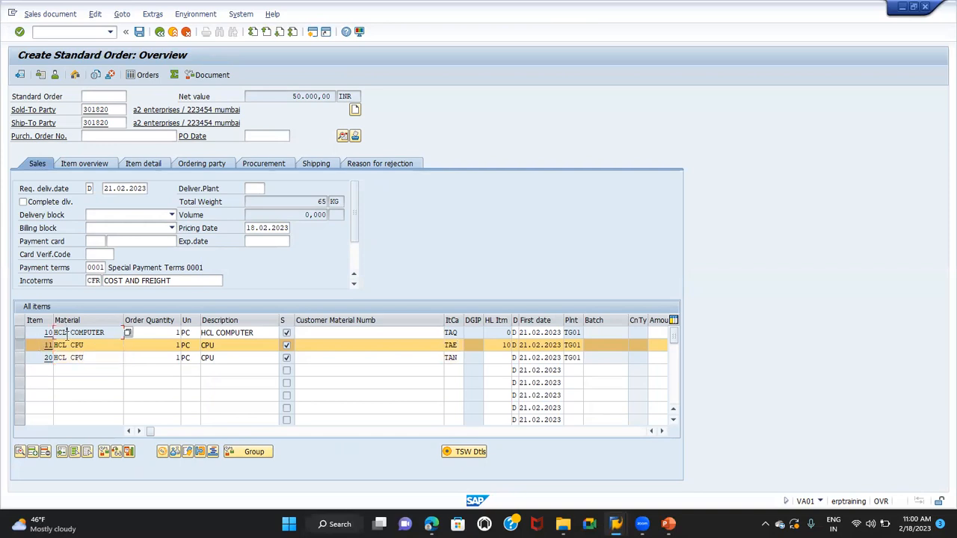
left_click(67, 344)
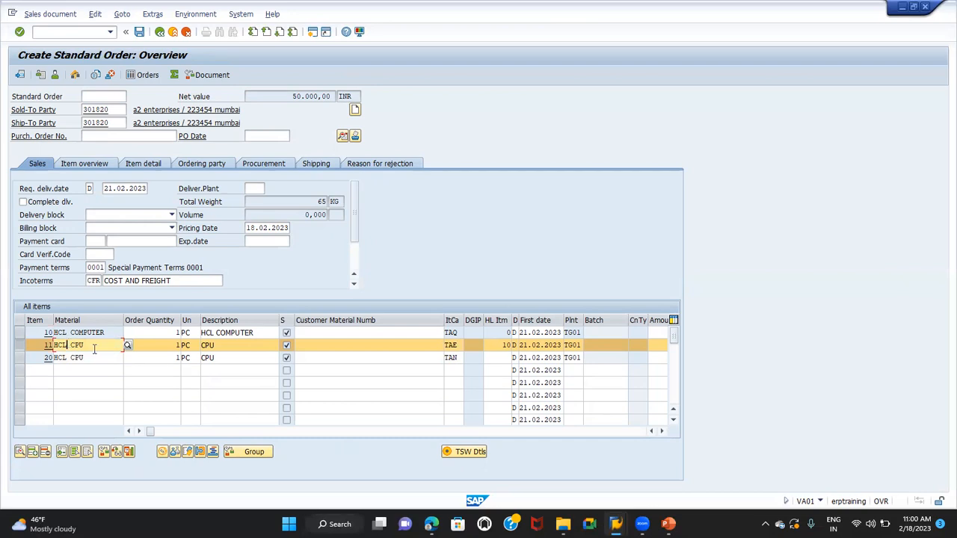
left_click(458, 345)
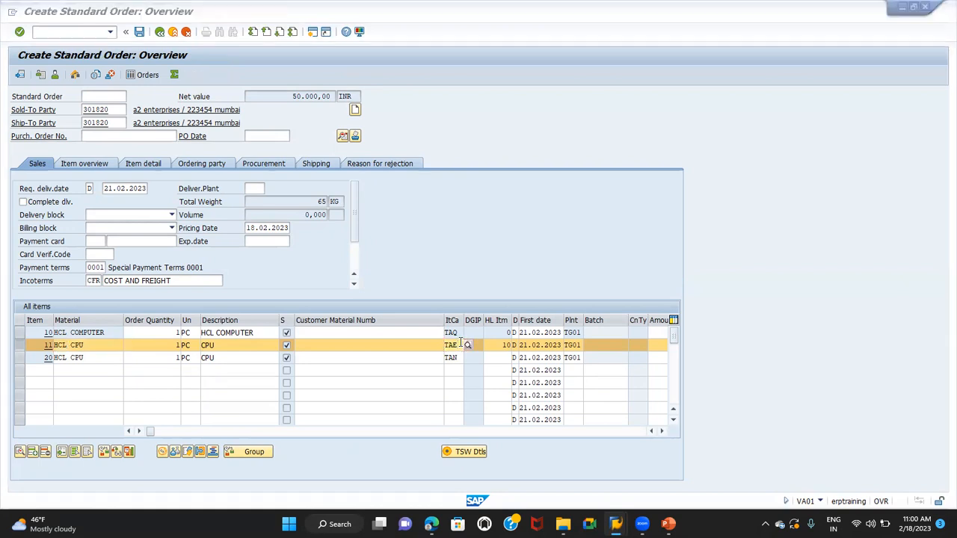
Return to the item category assignments and fill in item category group NORM for document type OR in the position search
key("alt+Tab")
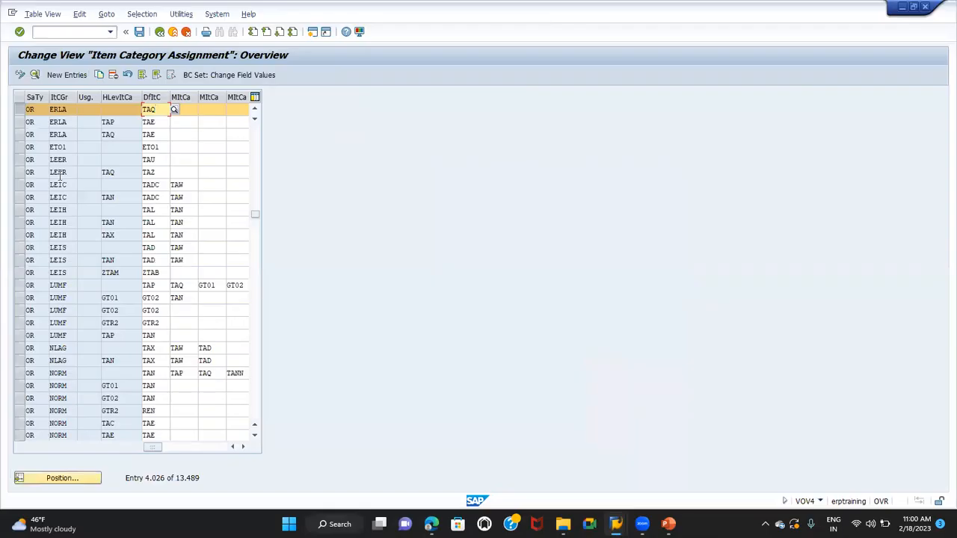
left_click(20, 110)
left_click(85, 478)
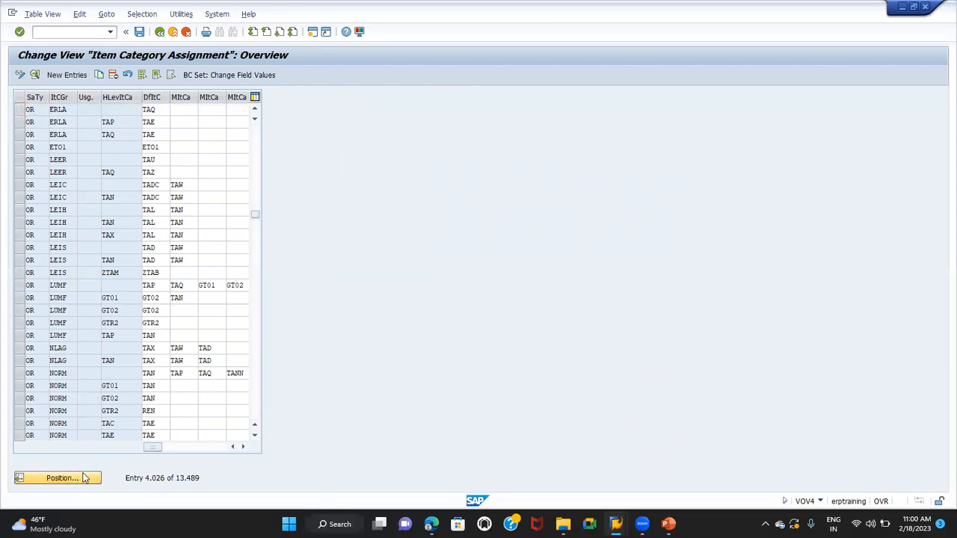
key("Tab")
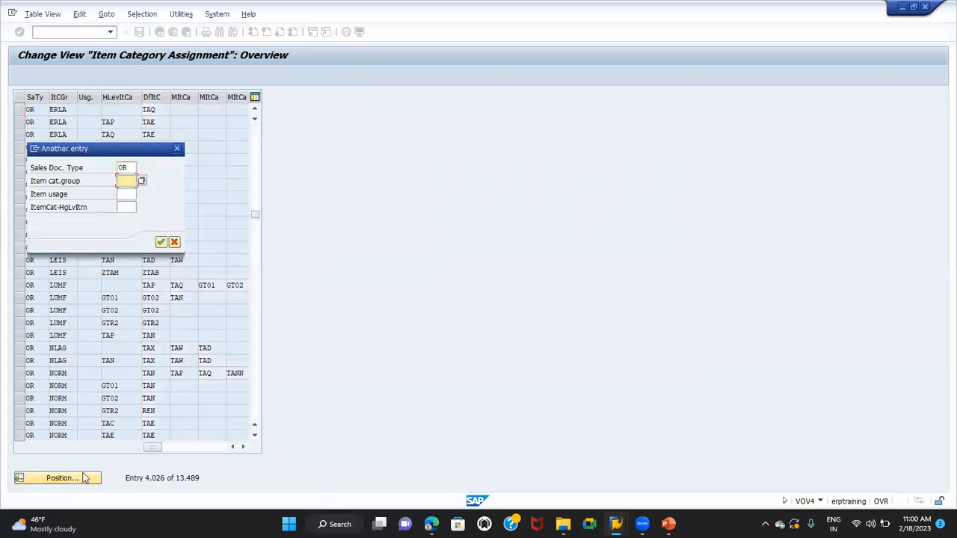
type("NORM")
left_click(126, 207)
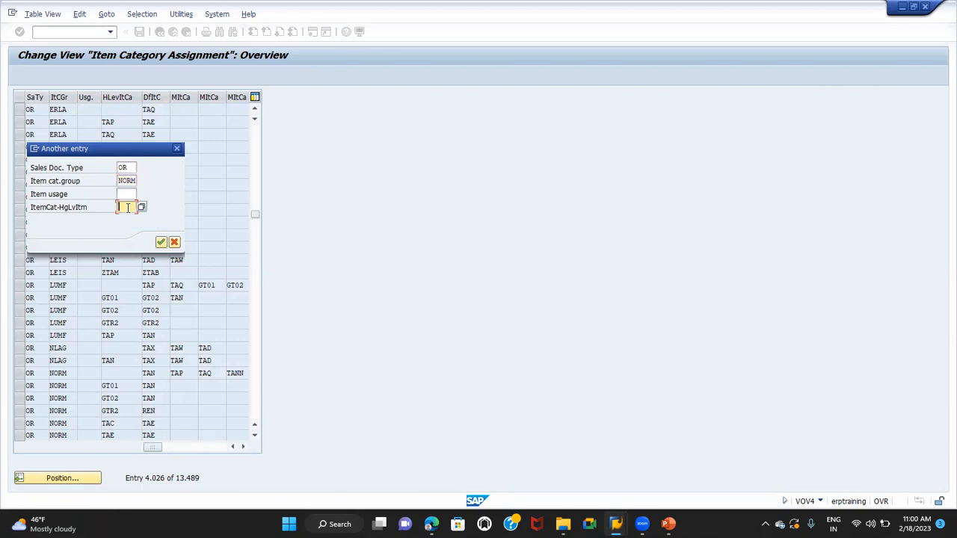
In the standard order, examine how component HCL CPU refers to HCL COMPUTER as its higher-level item, and check the main item's item category
key("alt+Tab")
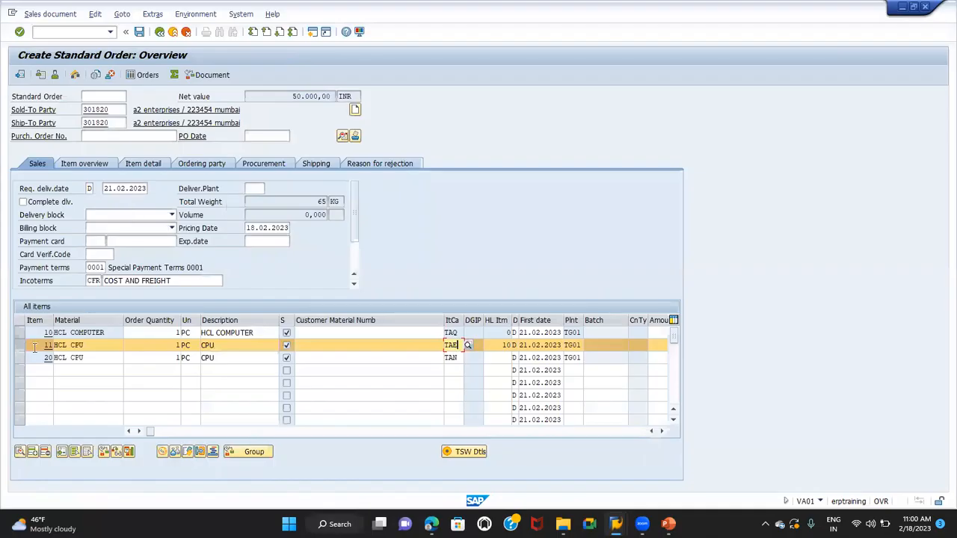
left_click(18, 348)
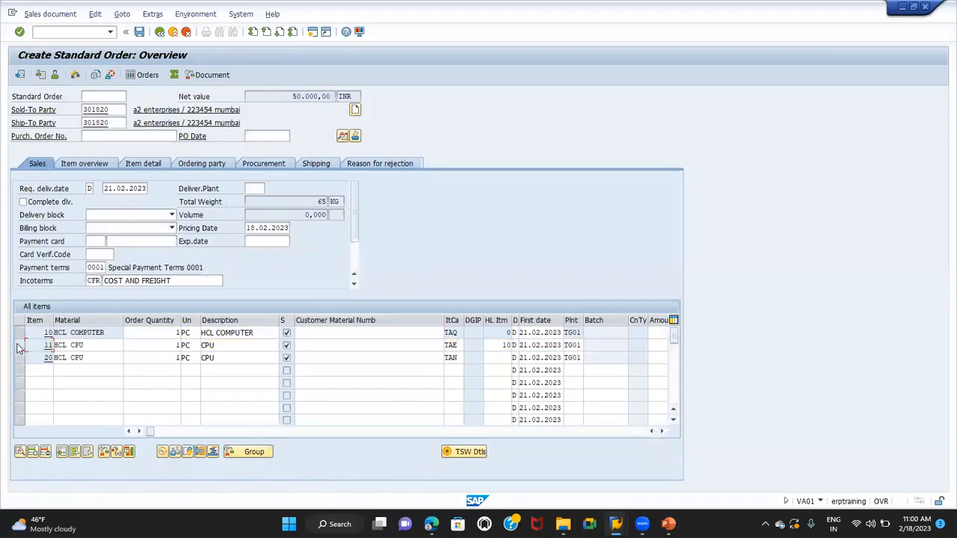
left_click(20, 333)
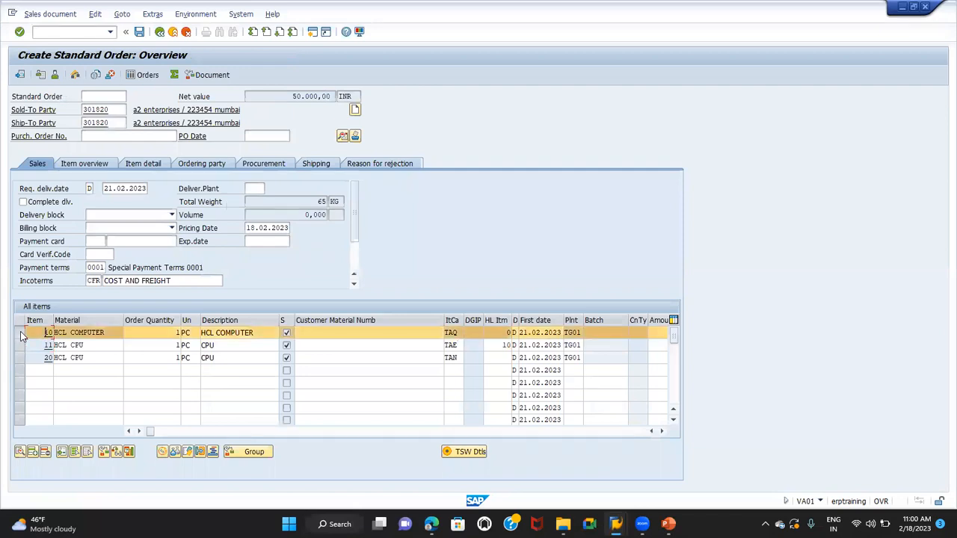
left_click(19, 345)
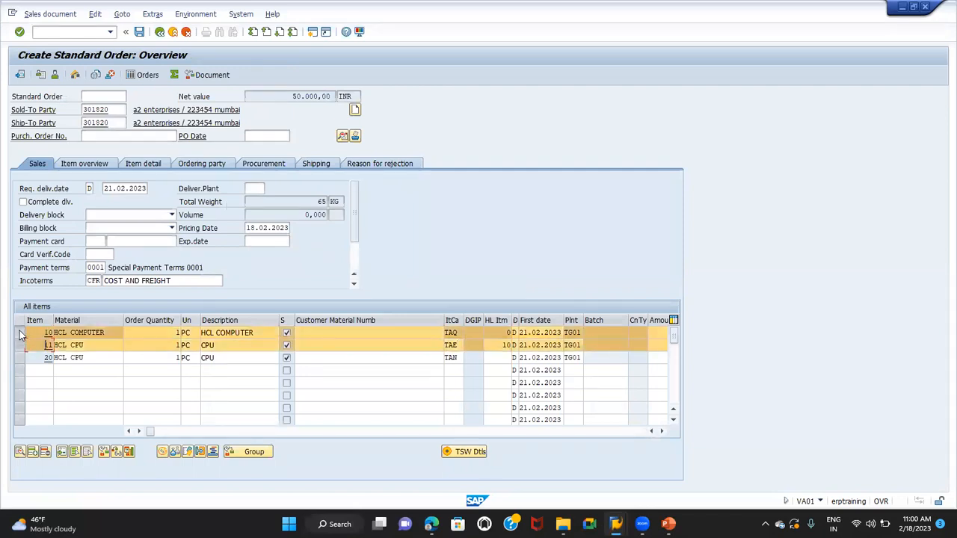
left_click(20, 334)
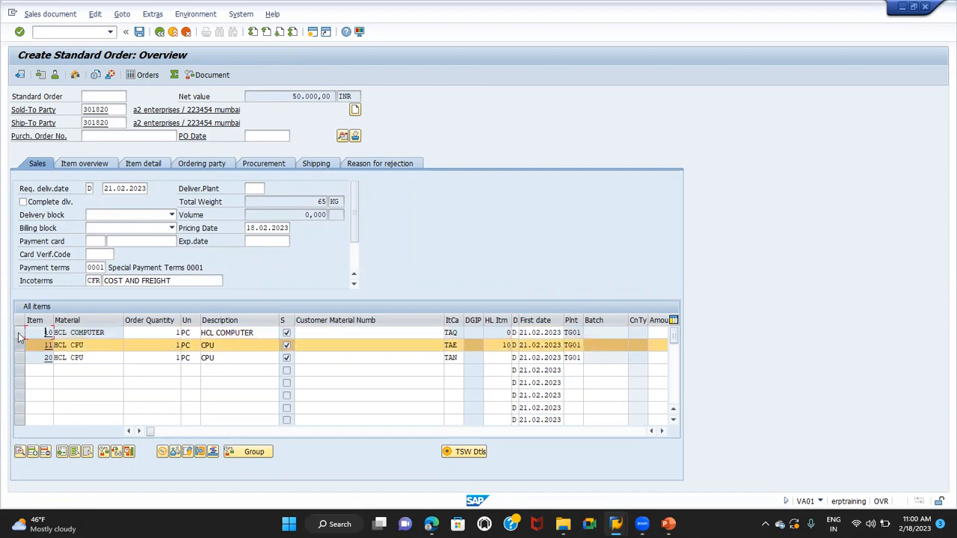
left_click(21, 334)
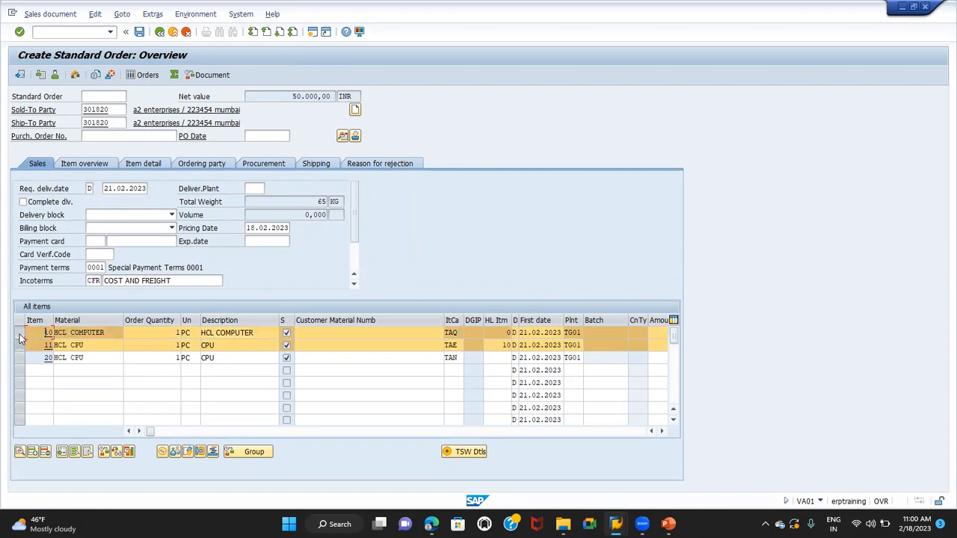
left_click(501, 346)
double_click(497, 343)
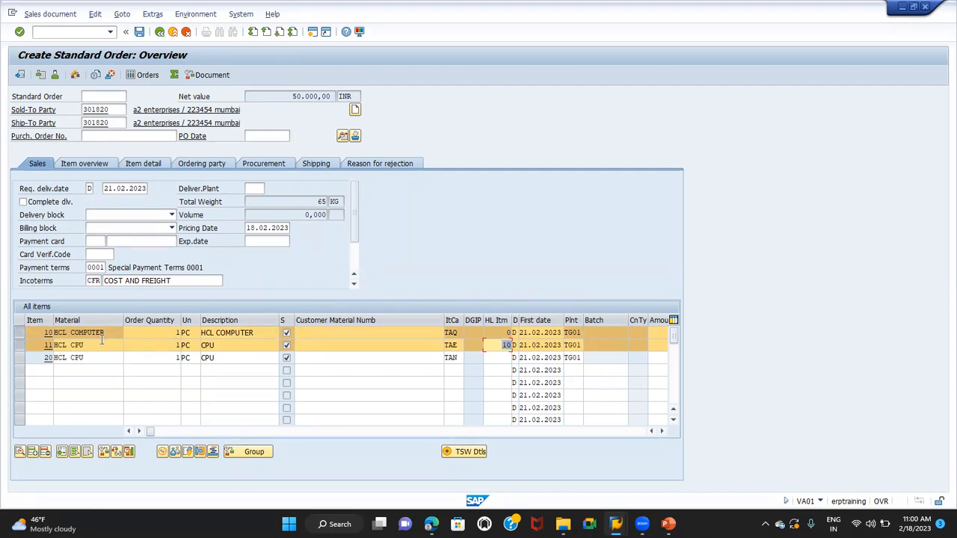
left_click(73, 345)
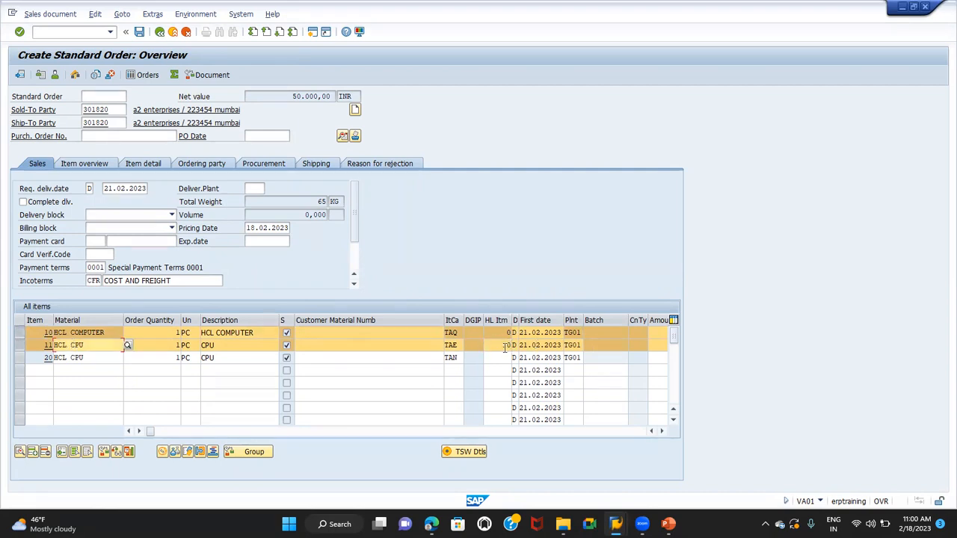
left_click_drag(493, 347, 529, 345)
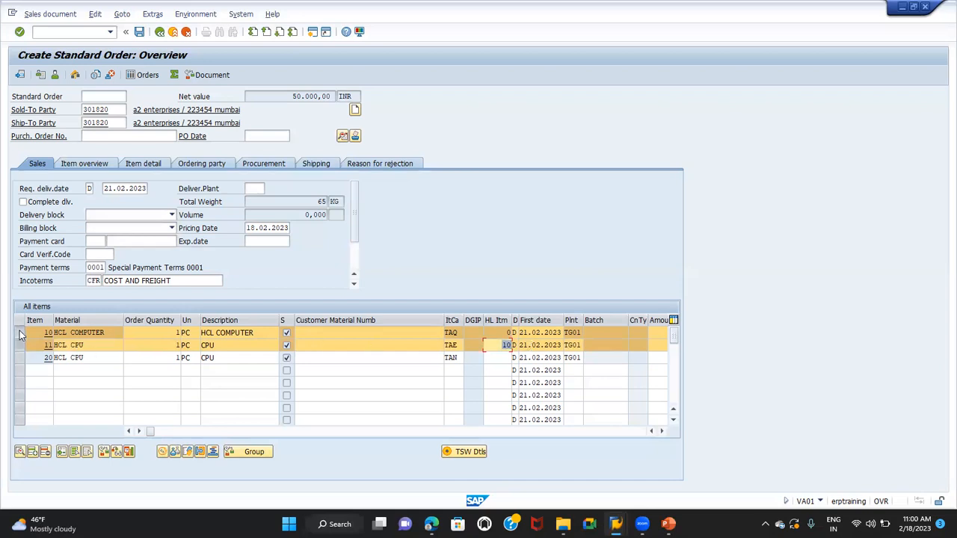
left_click(20, 334)
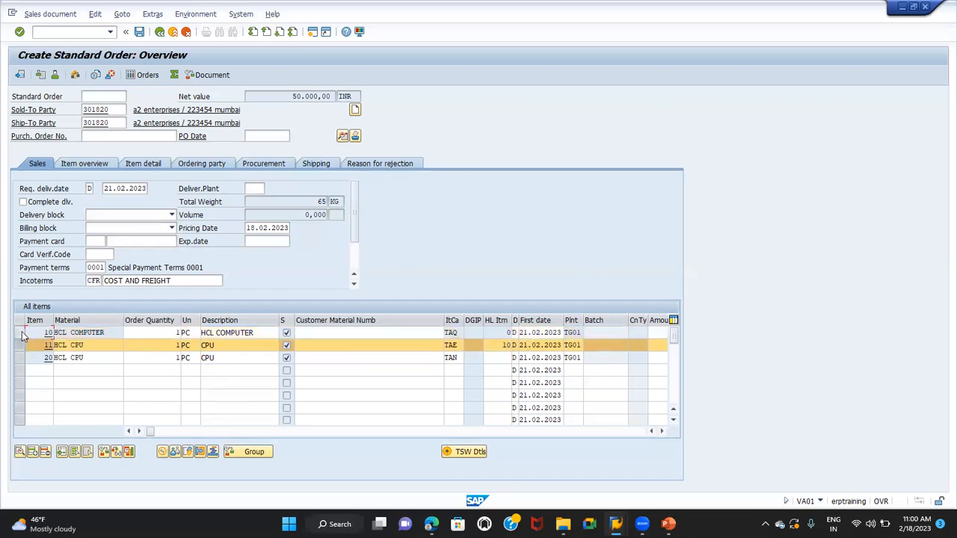
left_click(452, 333)
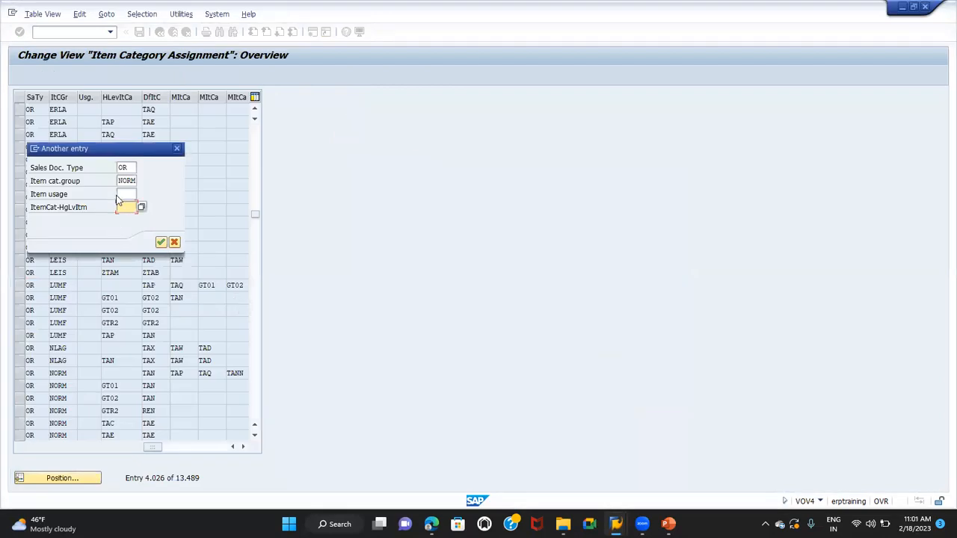
Position the assignments at OR and NORM with higher-level item category TAQ, and compare the entry's default item category with the order's component
type("TAQ")
key("Return")
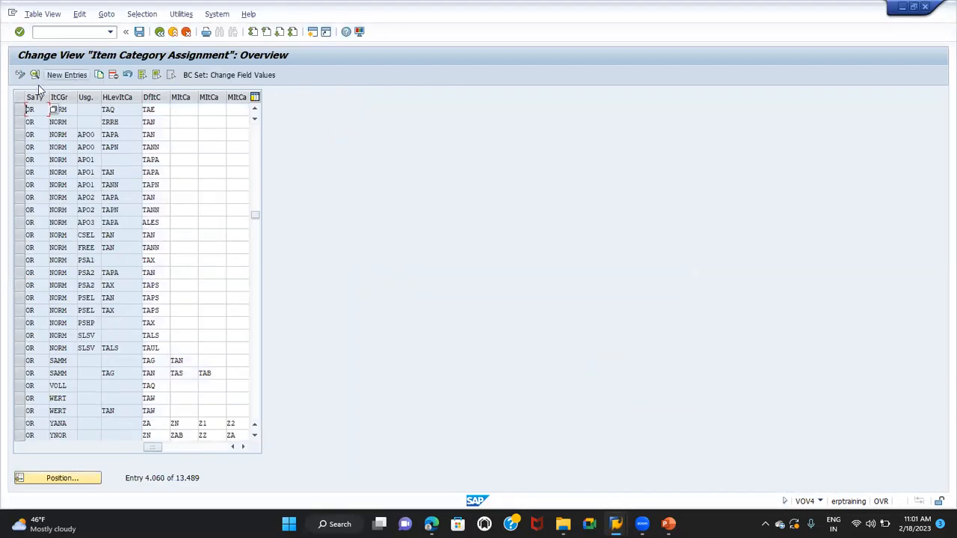
left_click(22, 110)
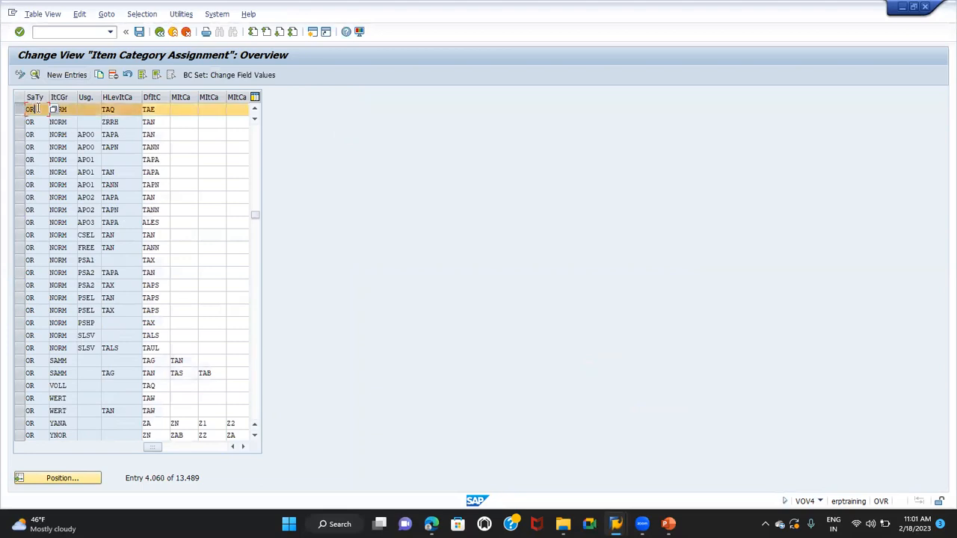
left_click(66, 108)
left_click(122, 109)
left_click(164, 110)
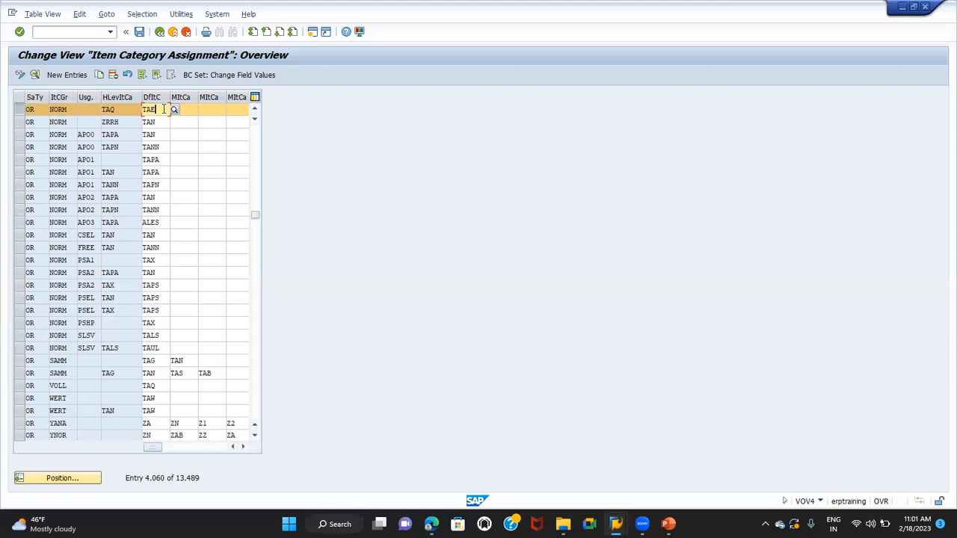
key("alt+Tab")
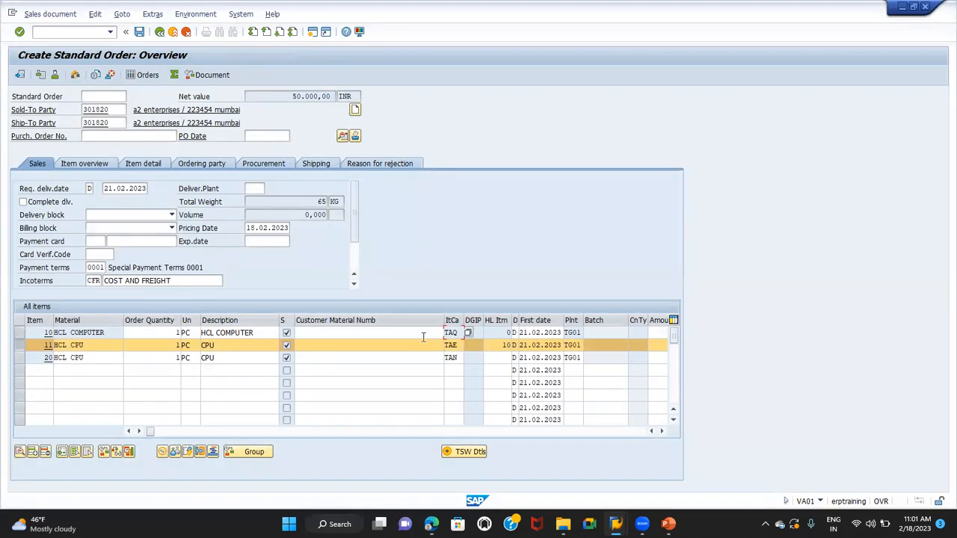
key("alt+Tab")
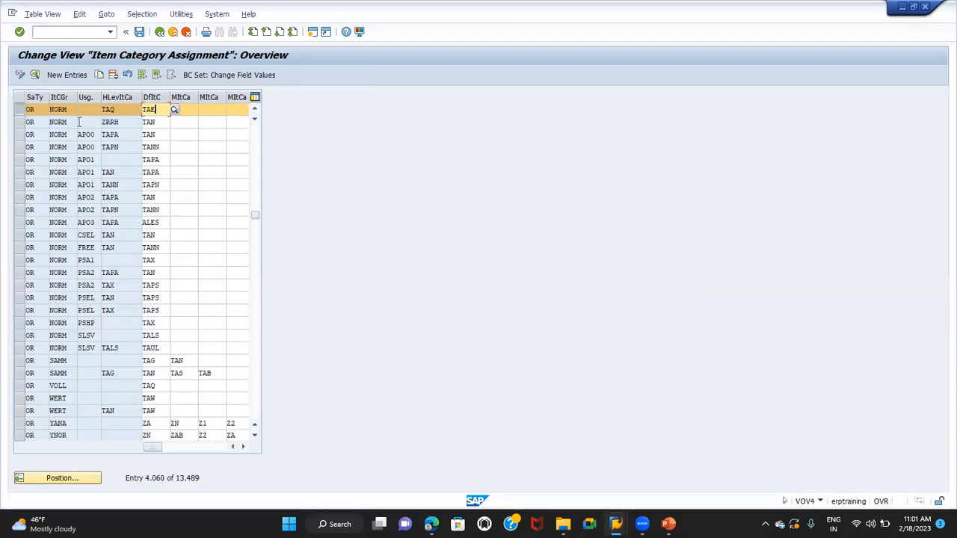
Open the schedule line category maintenance with transaction code /NVOV6
left_click(60, 33)
type("/NVOV8")
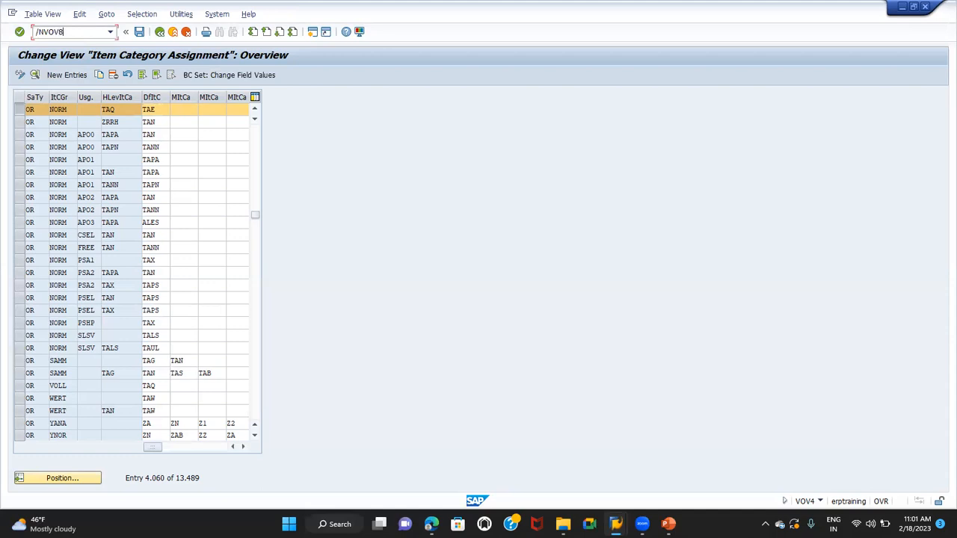
type("6")
key("Return")
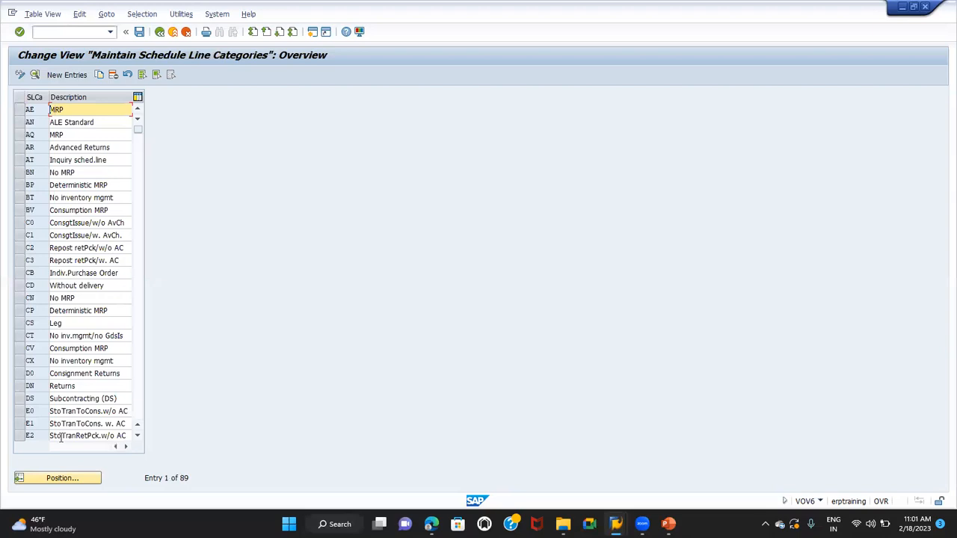
Position the list at schedule line category CP and examine its details, including the delivery block and movement type
left_click(64, 479)
type("CP")
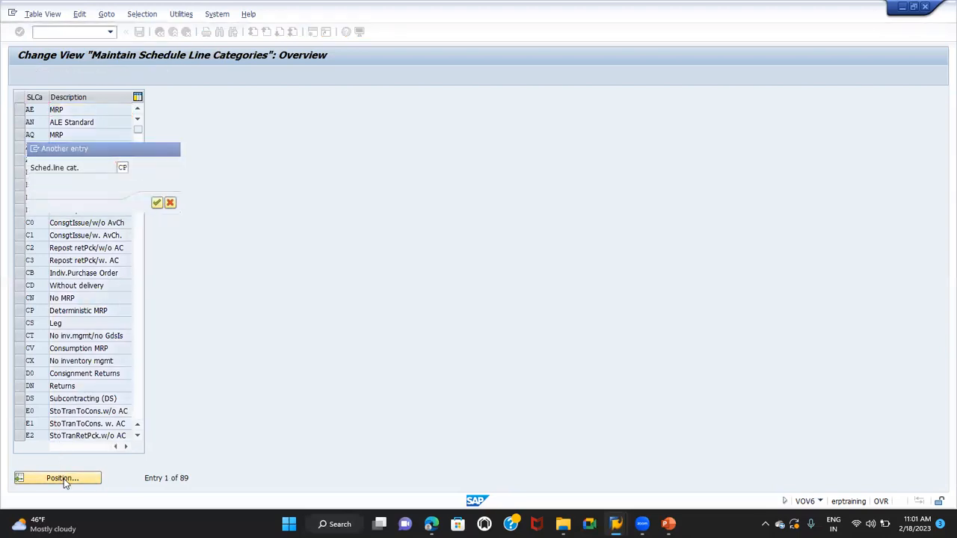
key("Return")
left_click(19, 111)
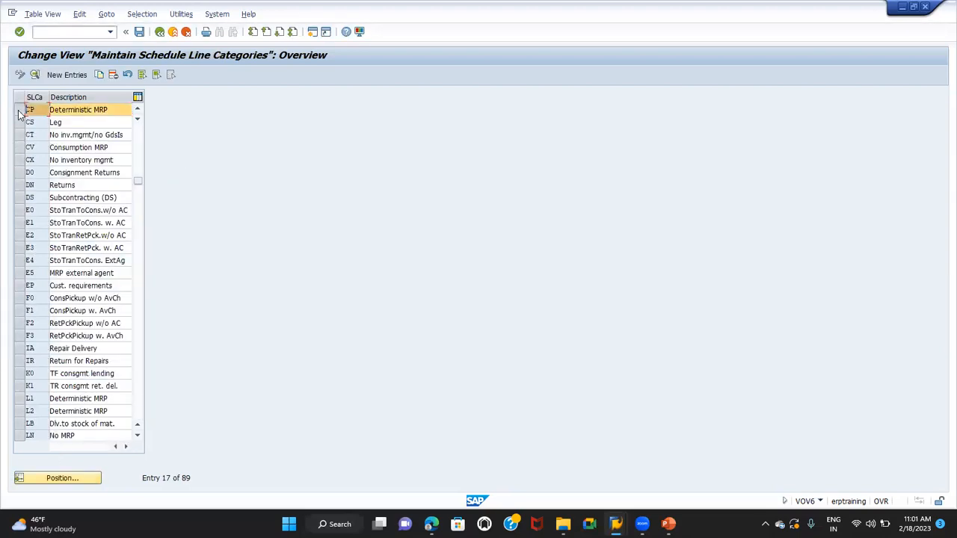
left_click(35, 76)
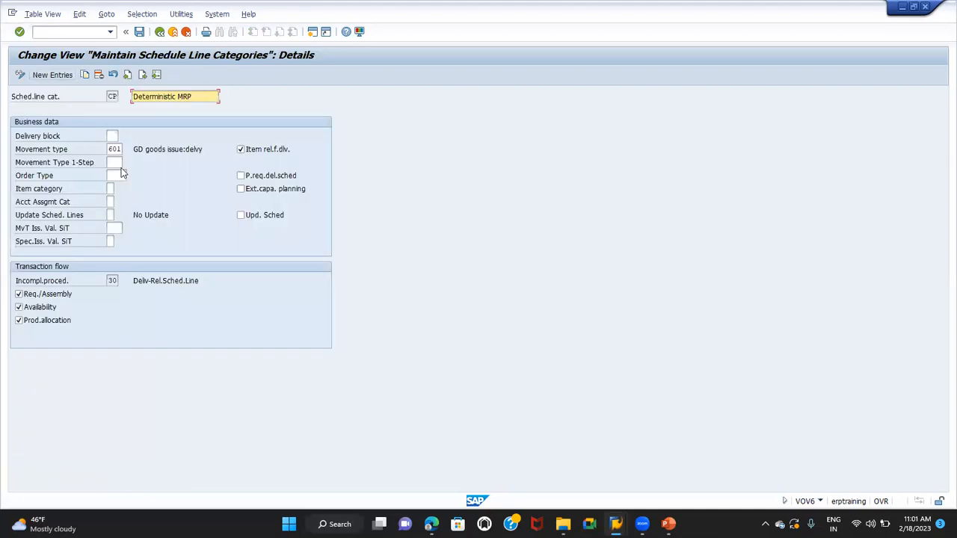
left_click(112, 138)
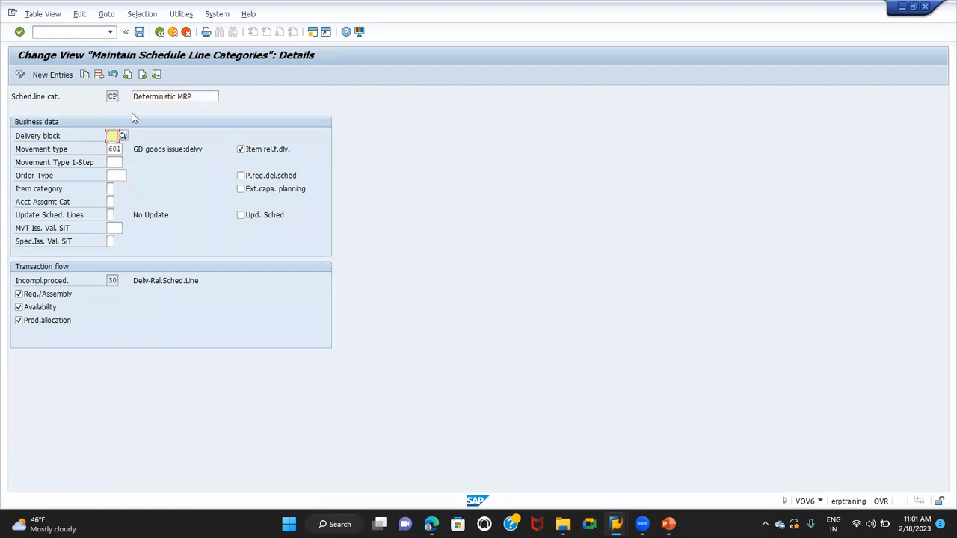
Return to the schedule line category overview and examine the details of category CT
left_click(160, 33)
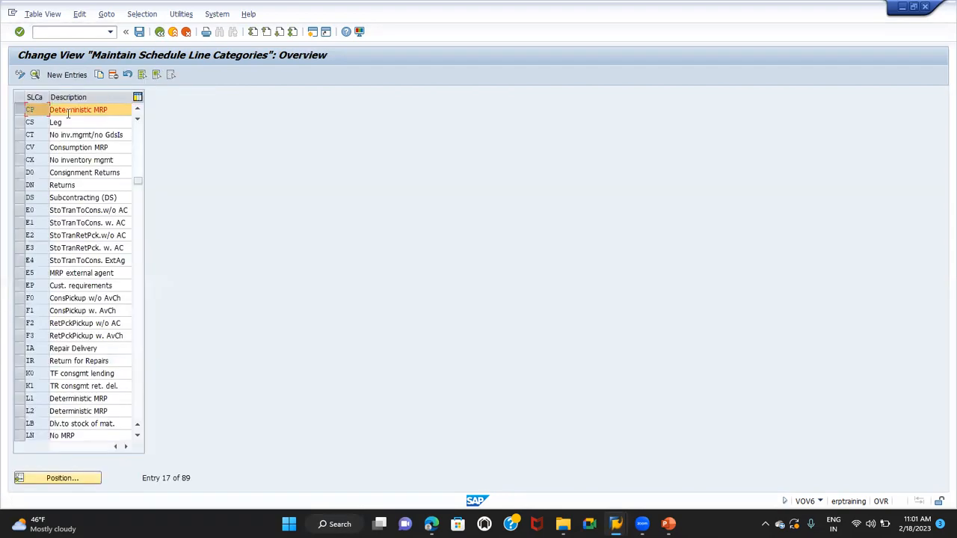
left_click(16, 135)
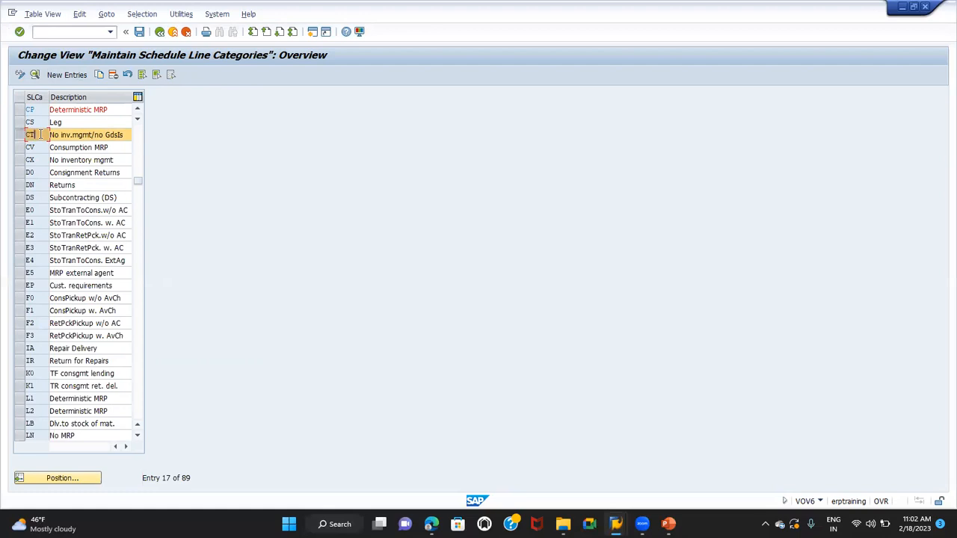
left_click(34, 74)
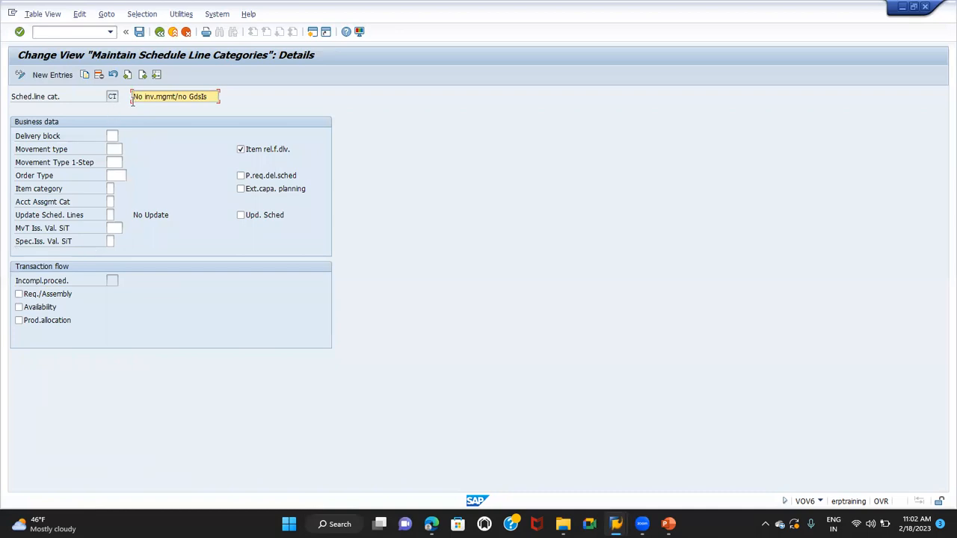
Switch to the BOM presentation in PowerPoint and show slide 4, Main item Level Processing
key("alt+Tab")
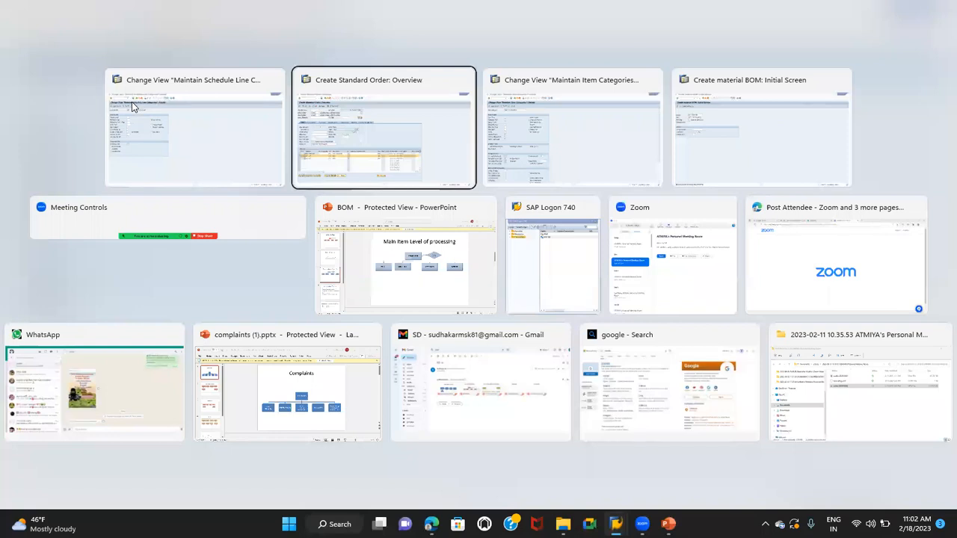
key("Tab")
key("Tab")
key("Tab")
key("Tab")
key("Tab")
key("Tab")
key("Tab")
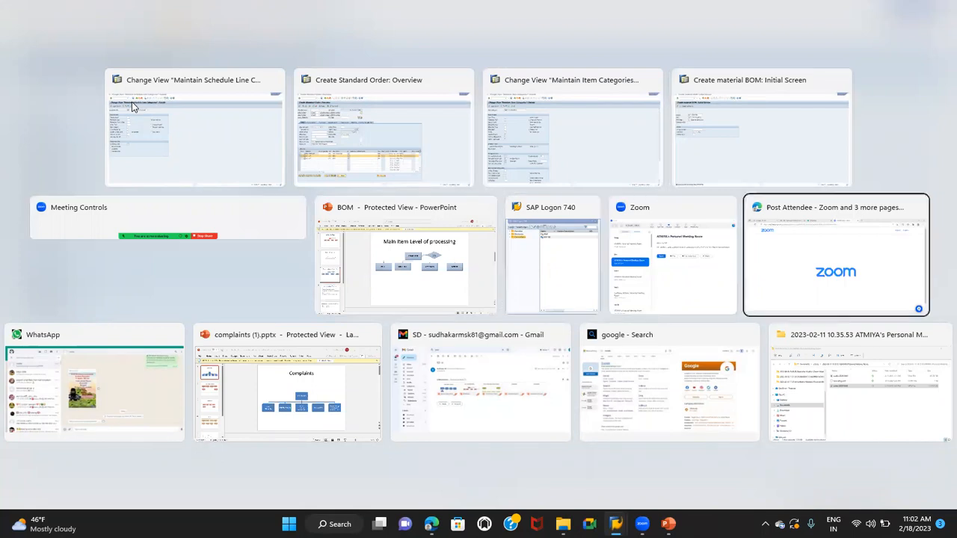
key("alt+Tab")
key("Tab")
key("Tab")
key("Tab")
key("Tab")
key("Tab")
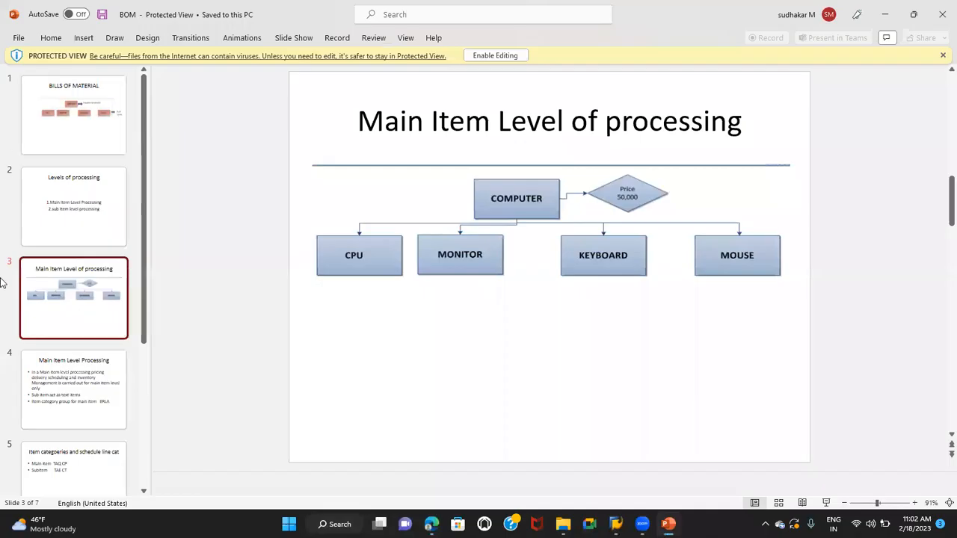
left_click(64, 415)
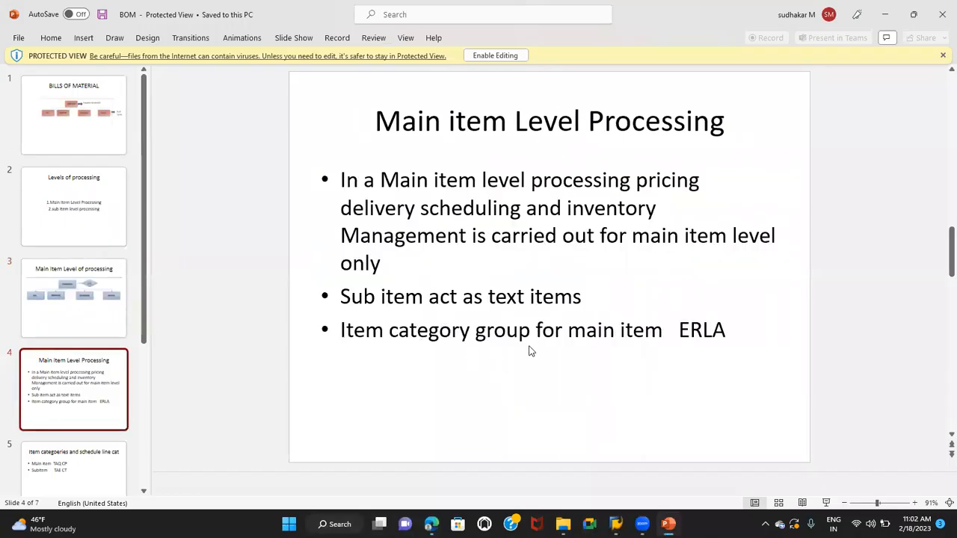
Look through the sub item level processing slide and show slide 5 on item categories and schedule line categories
scroll(547, 349, "down", 3)
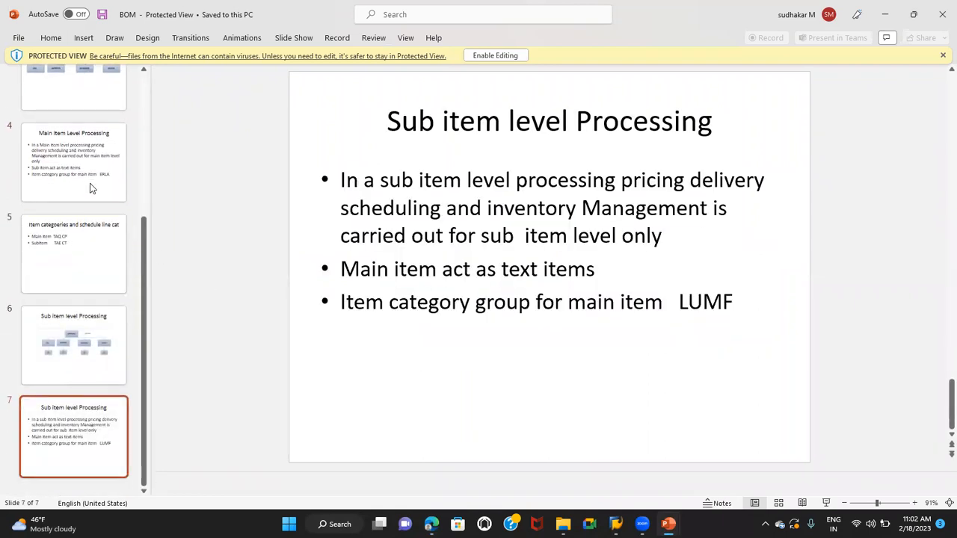
scroll(99, 245, "up", 1)
left_click(77, 203)
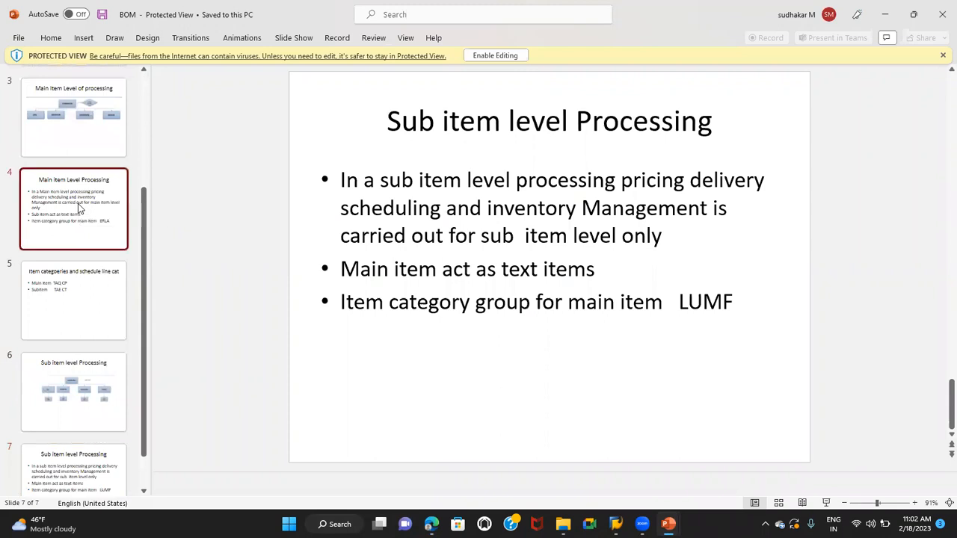
left_click(87, 310)
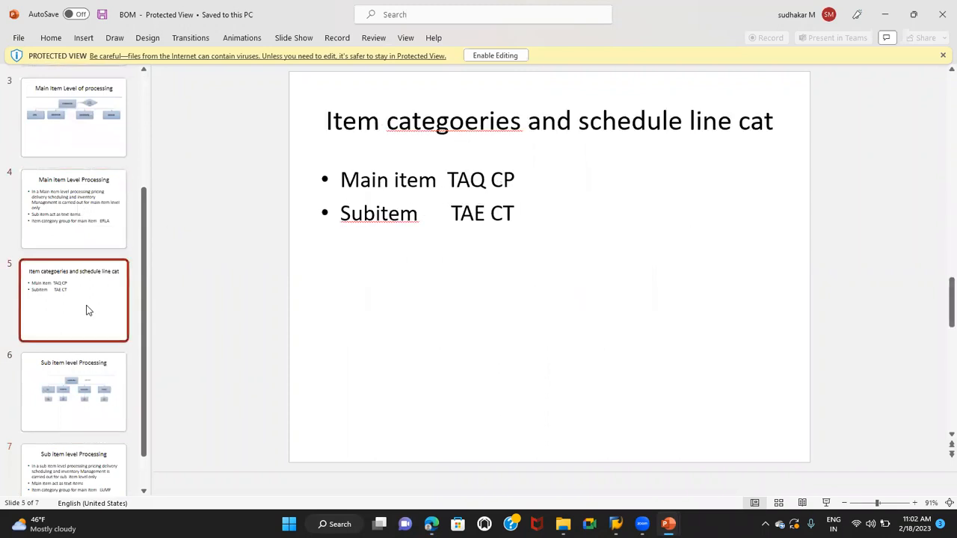
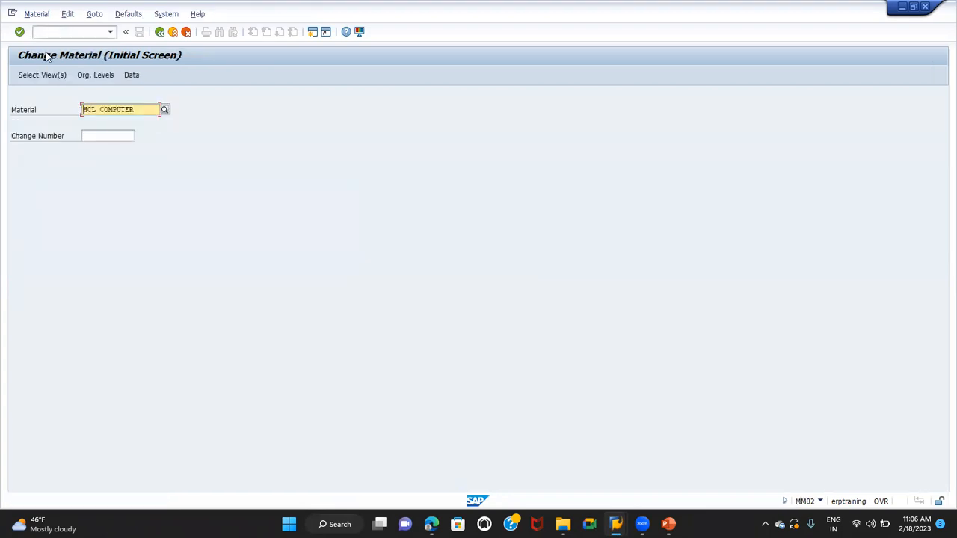
Open the Sales Org. Data 2 view of HCL COMPUTER for plant TG01, sales organization TG01 and distribution channel T1
left_click(41, 73)
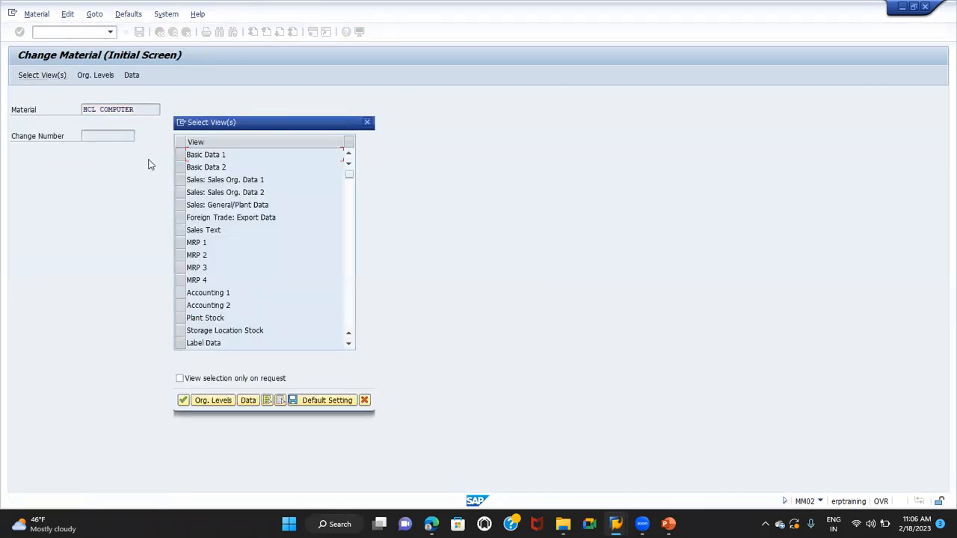
left_click(182, 194)
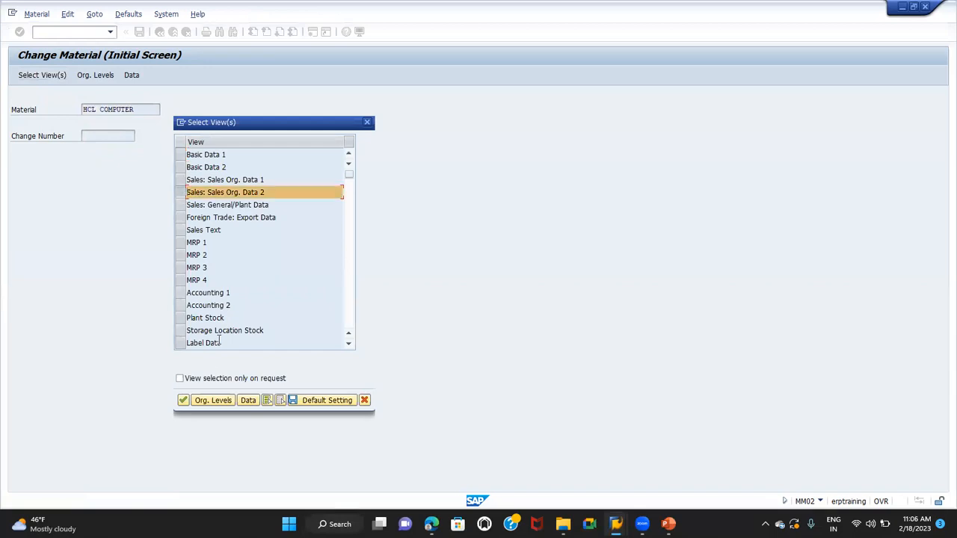
left_click(182, 400)
left_click(182, 141)
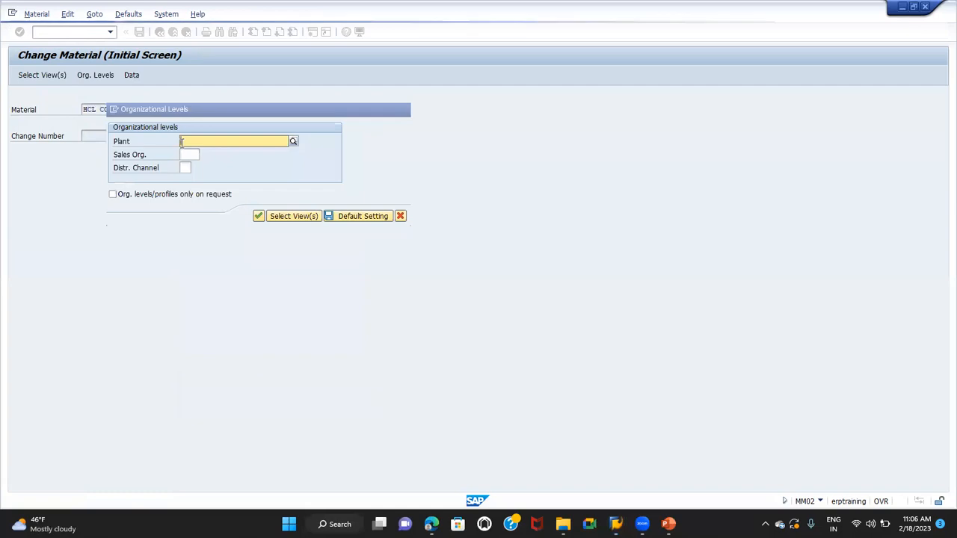
type("TG01")
key("Tab")
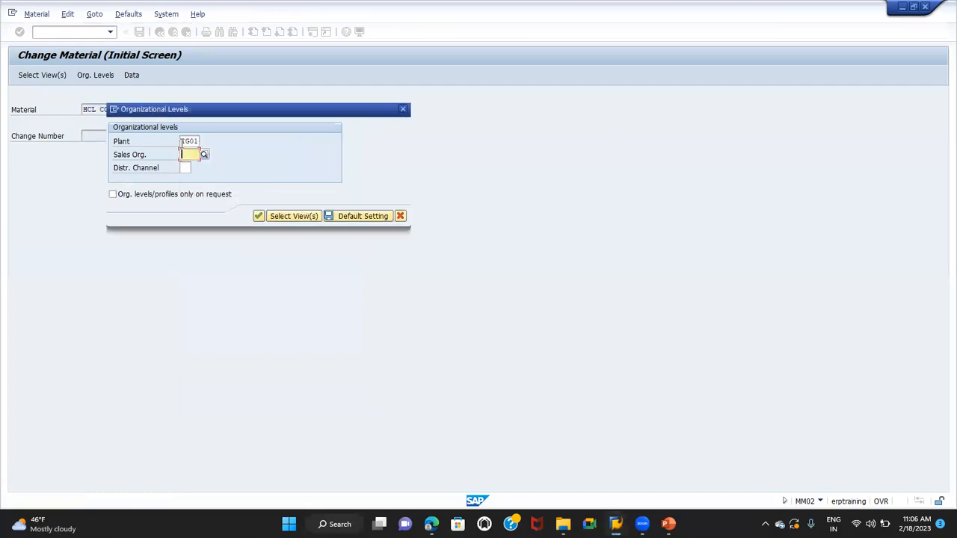
type("TG01")
key("Tab")
type("10")
key("Return")
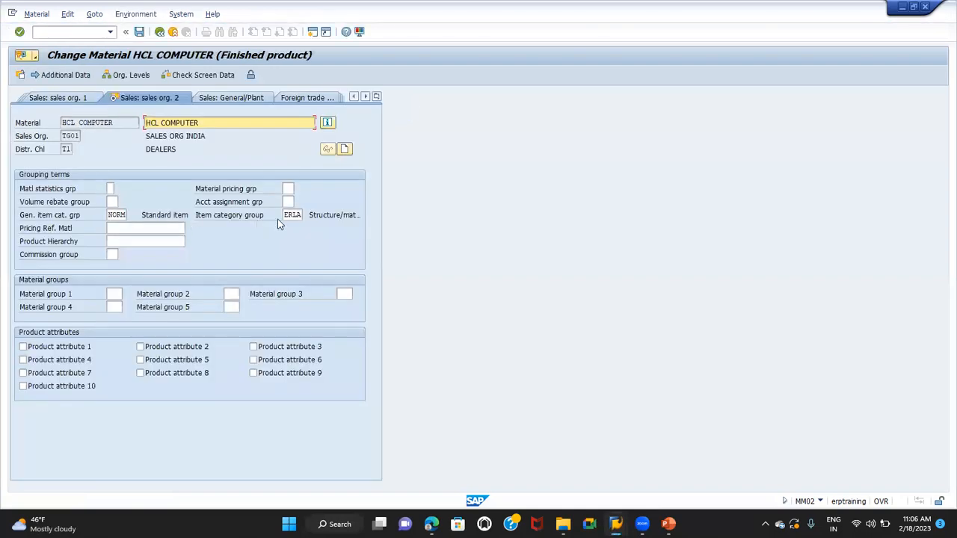
Set the item category group of HCL COMPUTER to LUMF and save the material
left_click(285, 214)
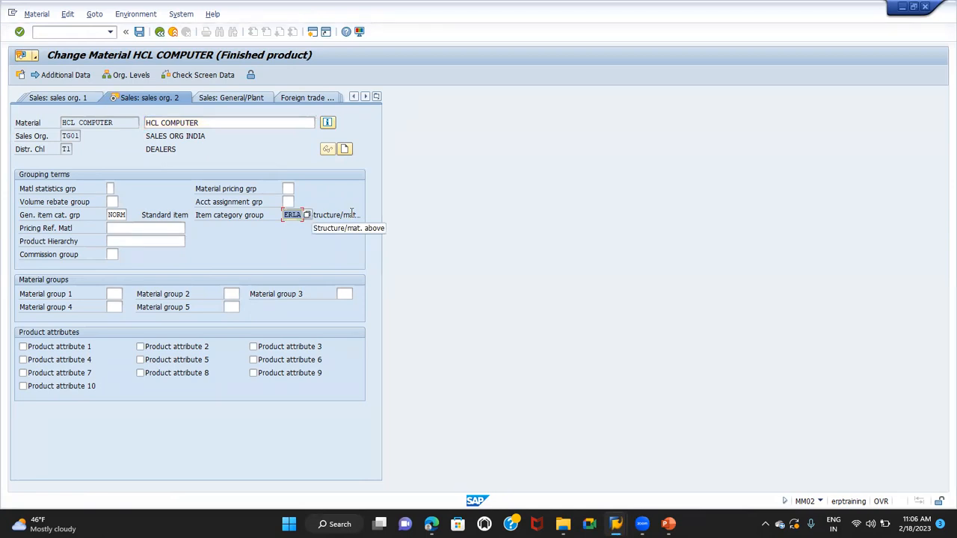
type("LUMF")
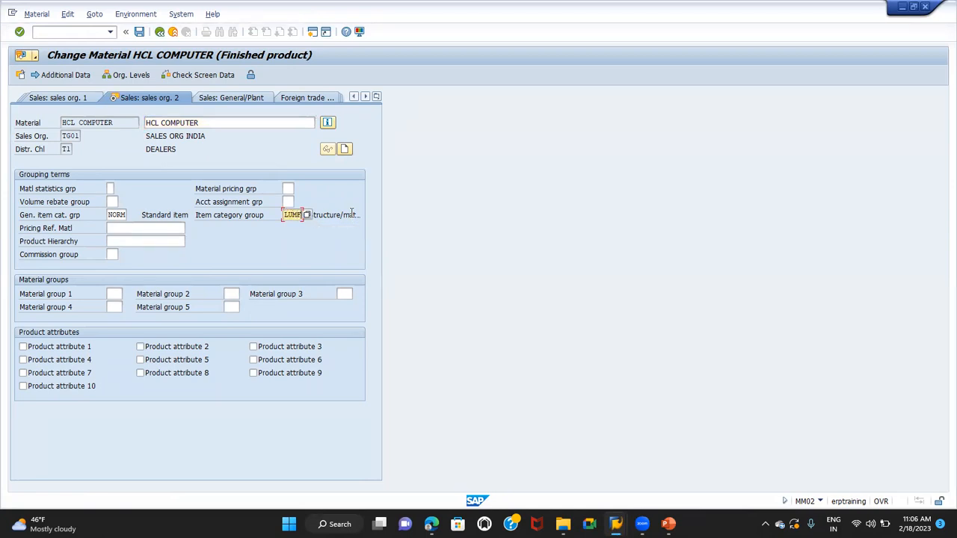
key("Return")
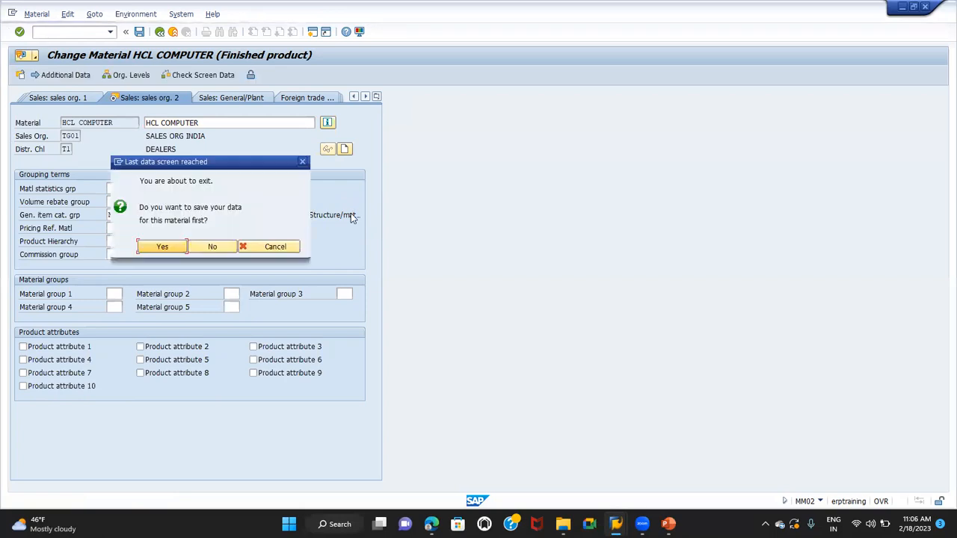
left_click(163, 249)
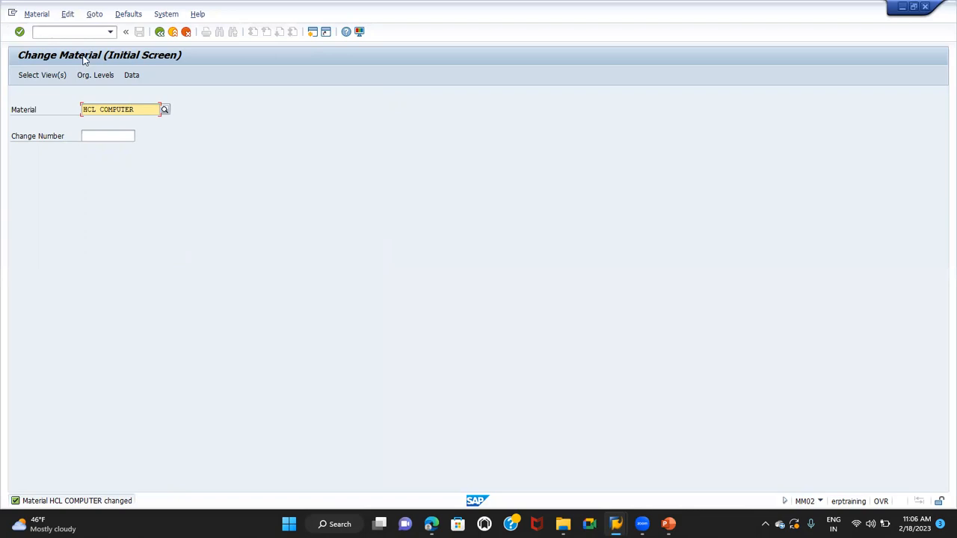
Switch to the BOM presentation in PowerPoint, examine the Sub item level Processing slide, and return to SAP
left_click(65, 33)
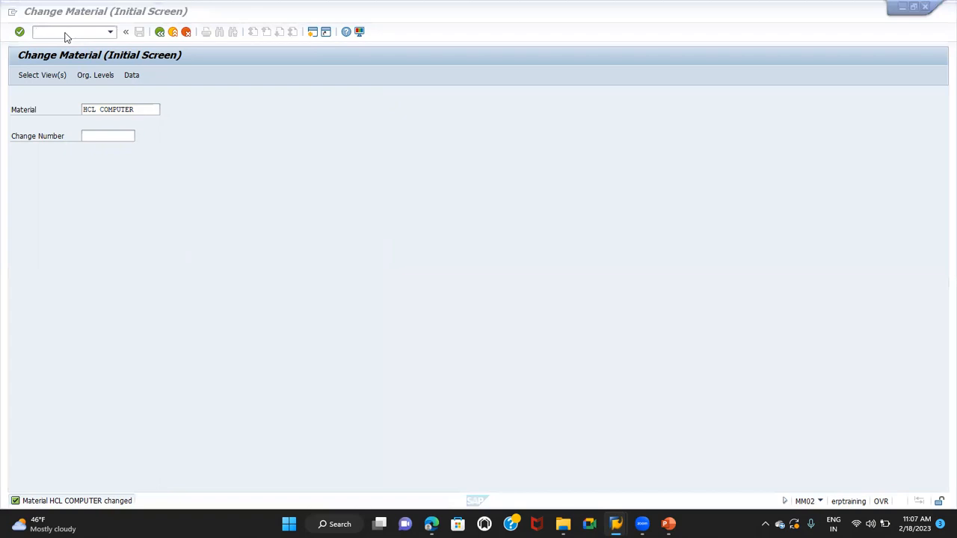
key("alt+Tab")
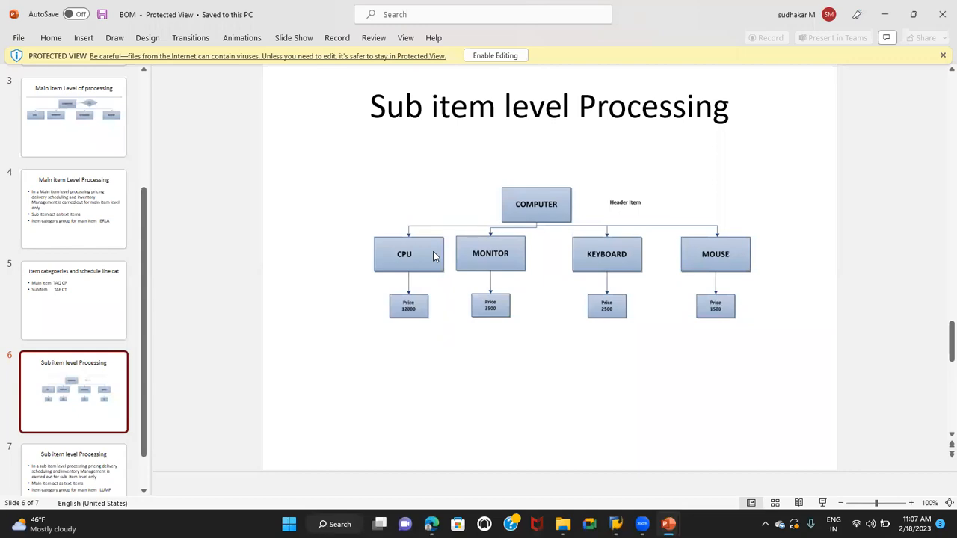
key("alt+Tab")
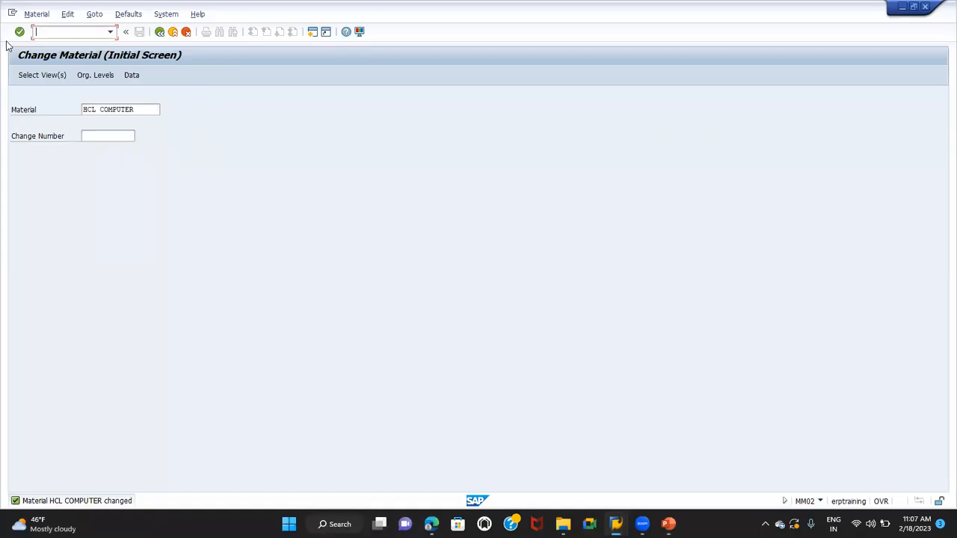
Start transaction VK11 for condition type PR00 with the key combination Material with release status
type("/NM")
key("BackSpace")
type("VK11")
key("Return")
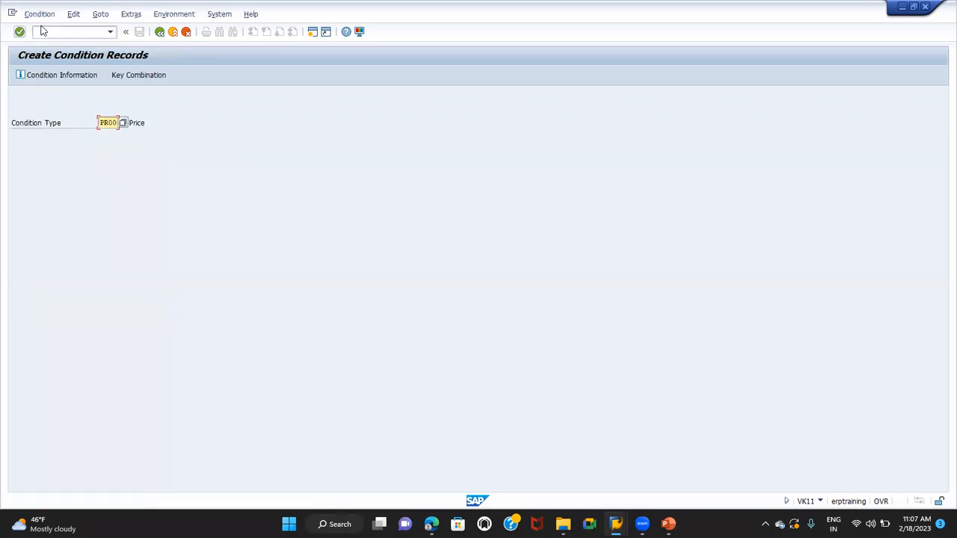
left_click(132, 75)
left_click(85, 234)
key("Return")
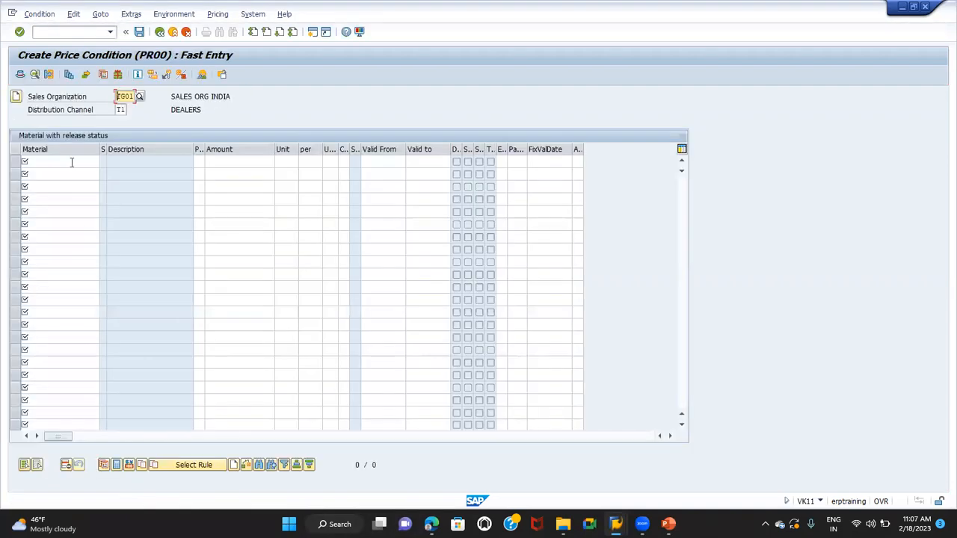
Enter a PR00 price of 20000 for material HCL CPU and save the condition record
left_click(66, 161)
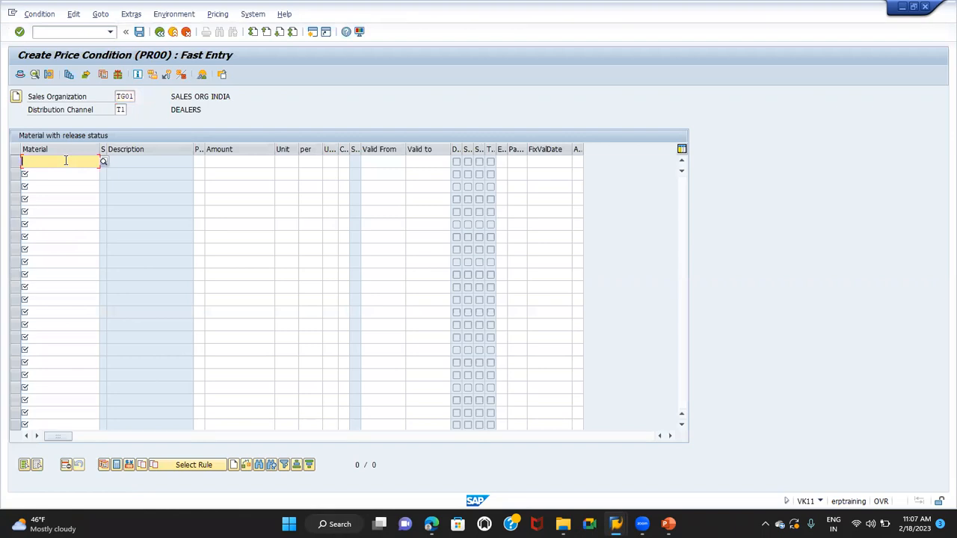
type("HCL ")
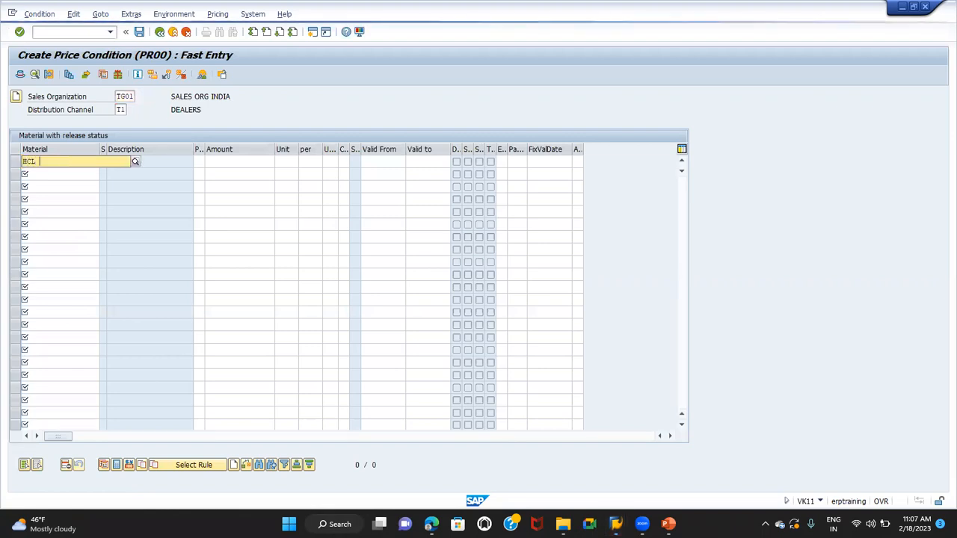
type("CPU")
key("Tab")
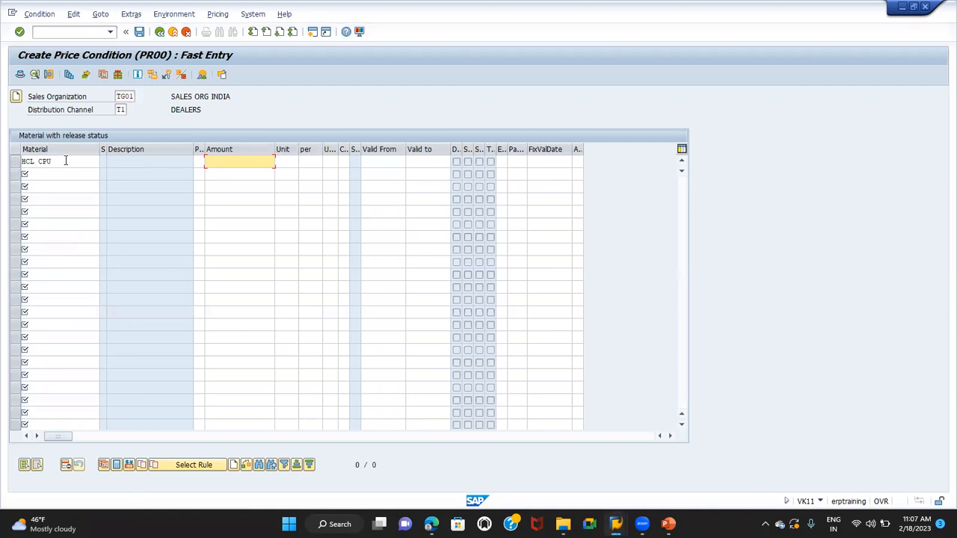
type("20000")
key("Return")
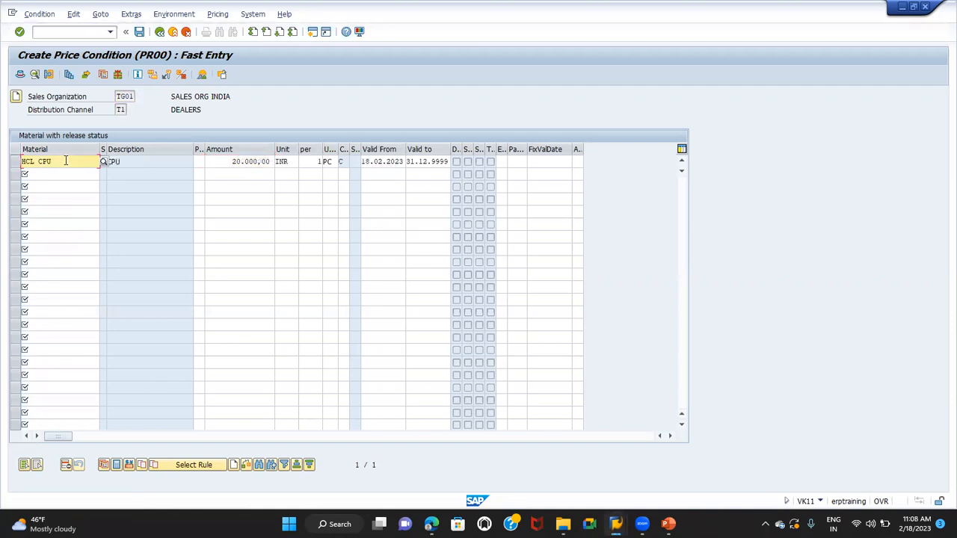
left_click(139, 33)
Start goods receipt transaction MB1C and open the new items list for movement type 561, plant TG01 and storage location TG01
left_click(66, 33)
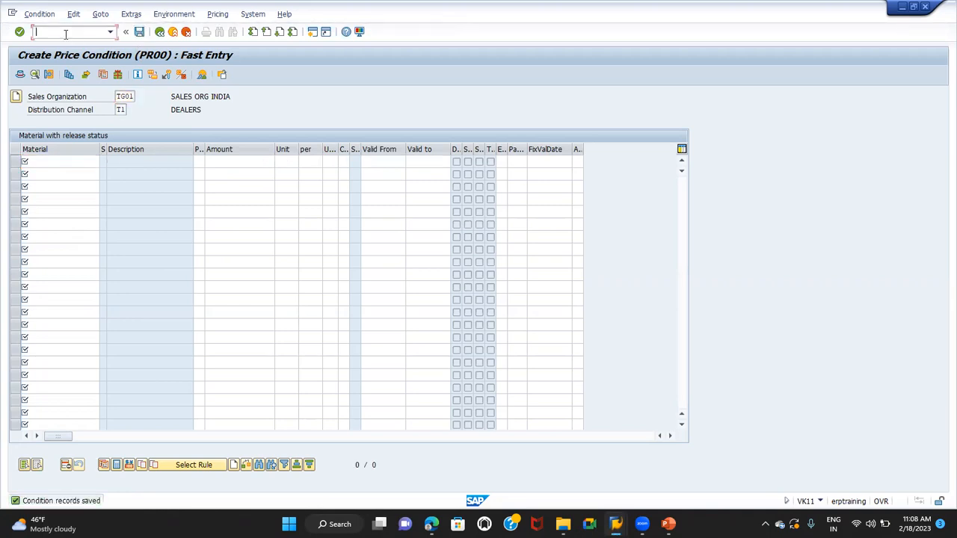
type("/nvk13")
key("Return")
key("Return")
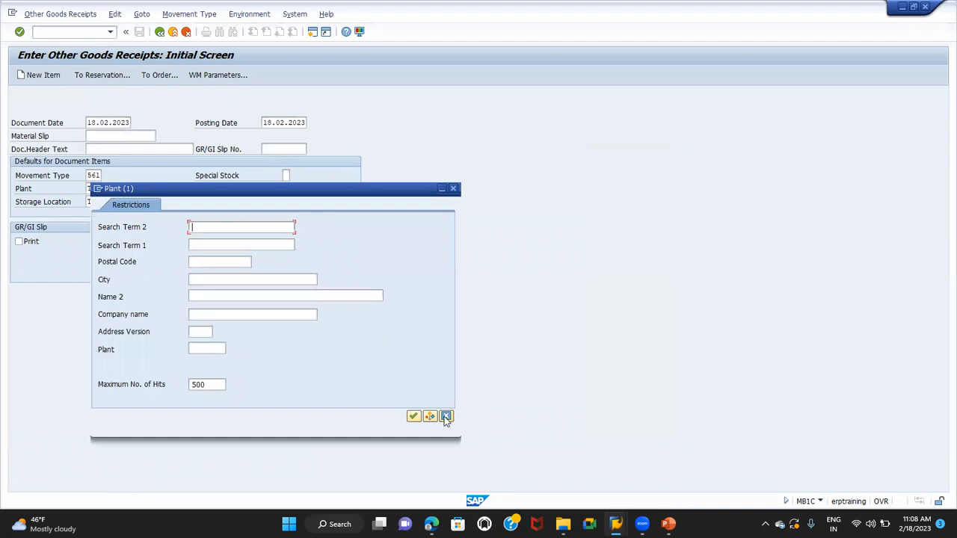
left_click(431, 414)
key("Return")
Enter a quantity of 100 for material HCL CPU as the first receipt item and post the document
key("BackSpace")
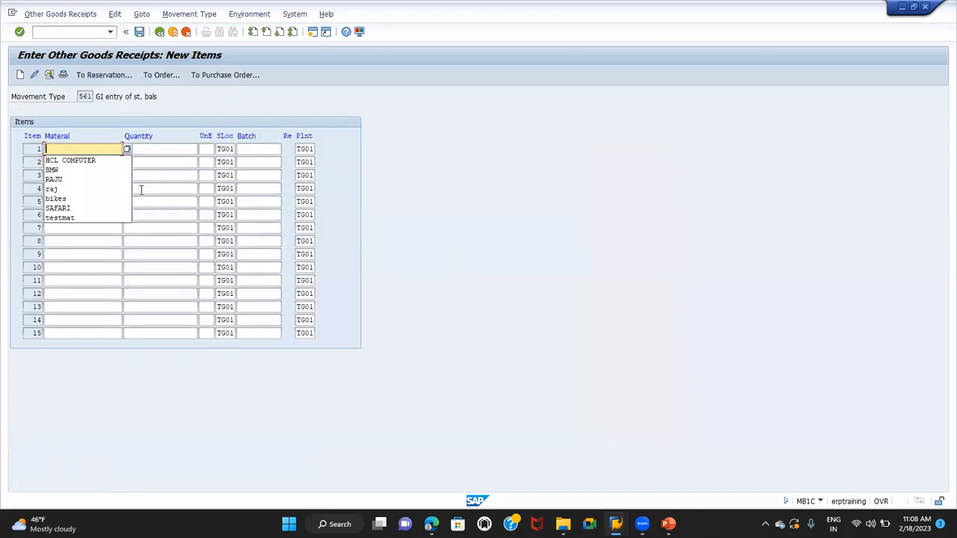
key("Down")
key("Return")
key("BackSpace")
key("BackSpace")
key("BackSpace")
key("BackSpace")
key("BackSpace")
key("BackSpace")
key("BackSpace")
key("BackSpace")
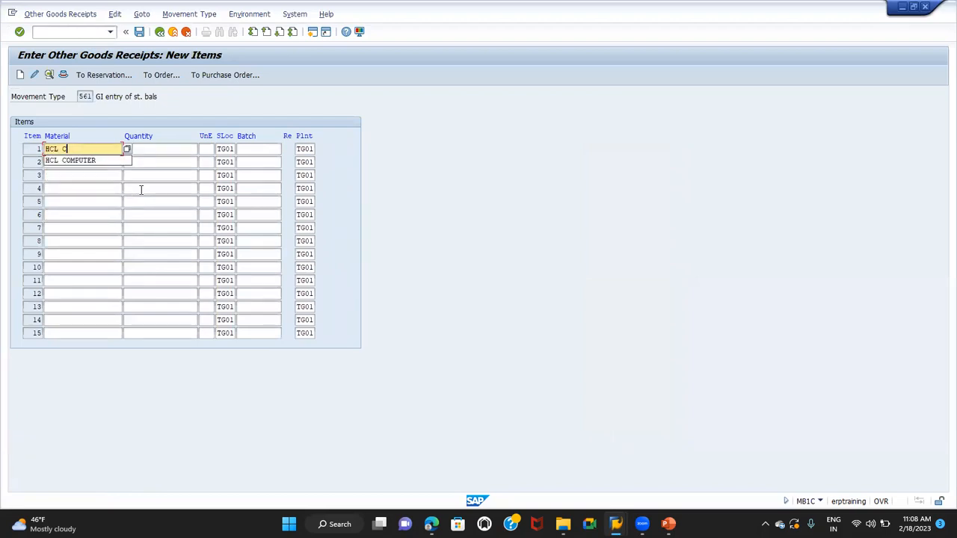
type("CPU")
key("Tab")
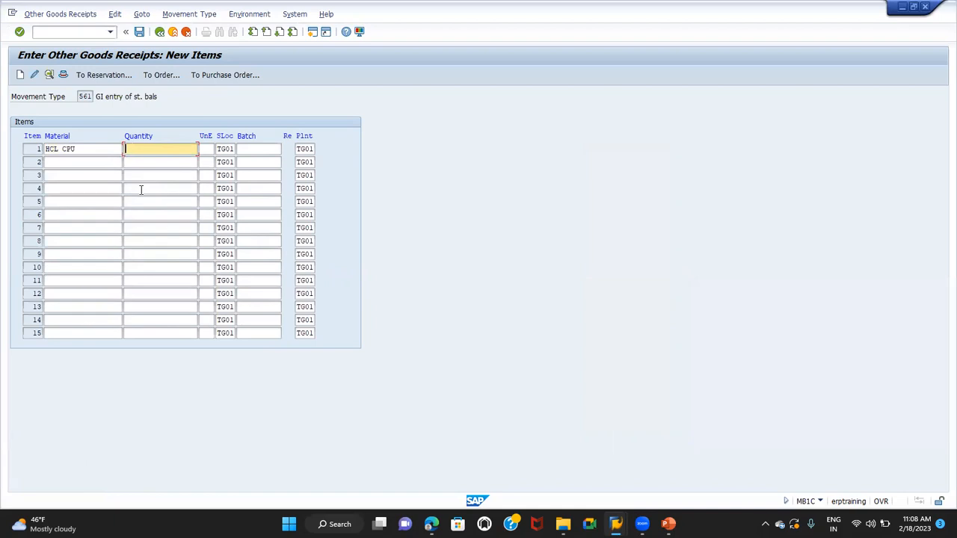
type("100")
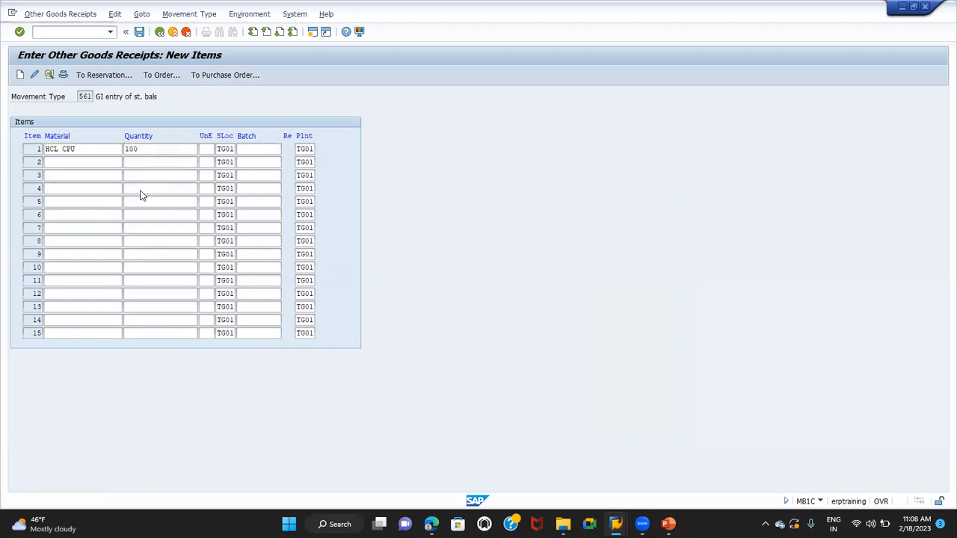
key("Return")
left_click(139, 31)
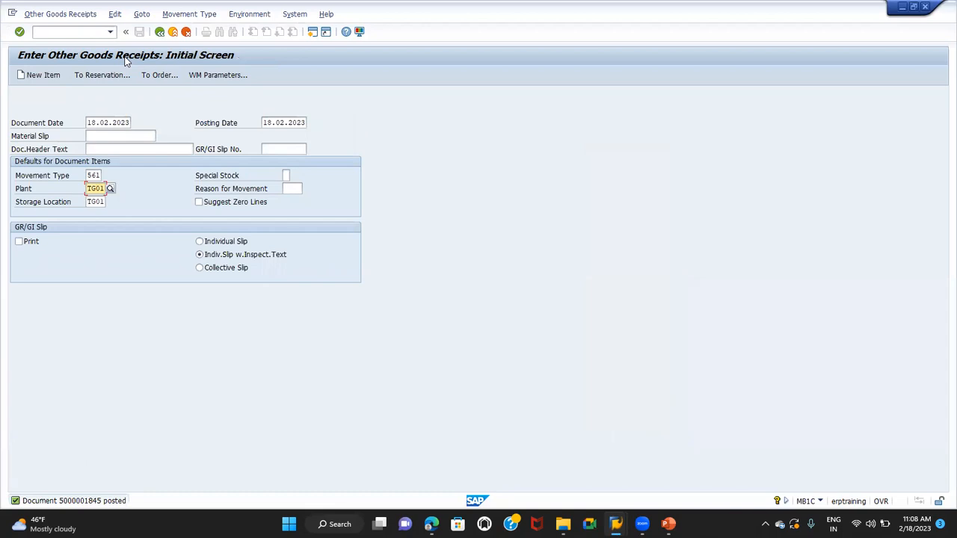
Start transaction CS01 for material BOMs and switch it from creating to changing
left_click(76, 32)
type("/NCS01")
key("Return")
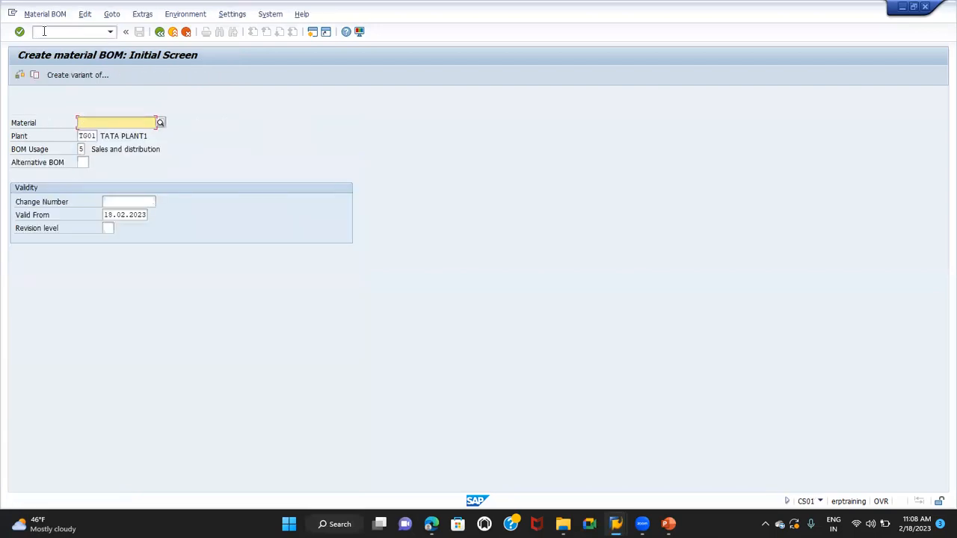
left_click(45, 15)
left_click(49, 57)
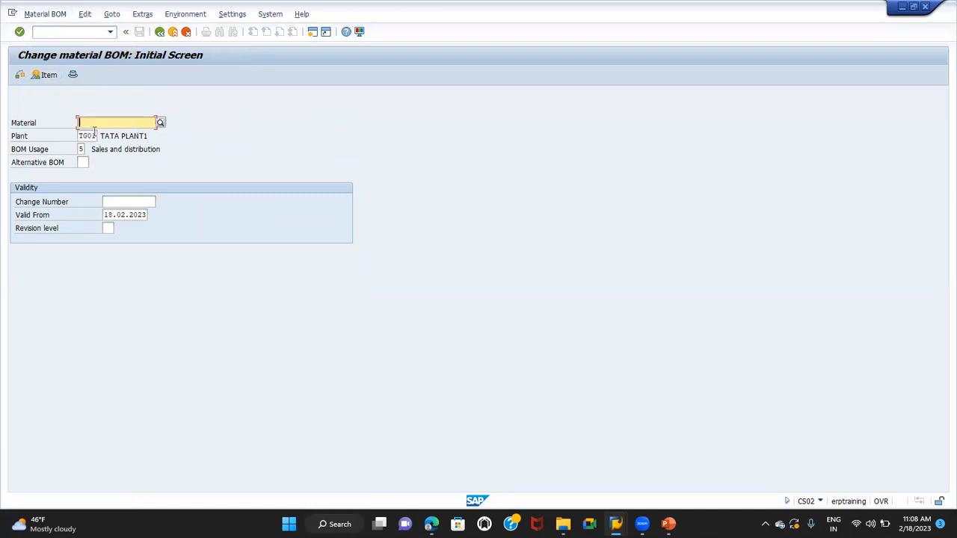
Open the material BOM of HCL COMPUTER in plant TG01 with usage 5 and examine its component item
type("HACL")
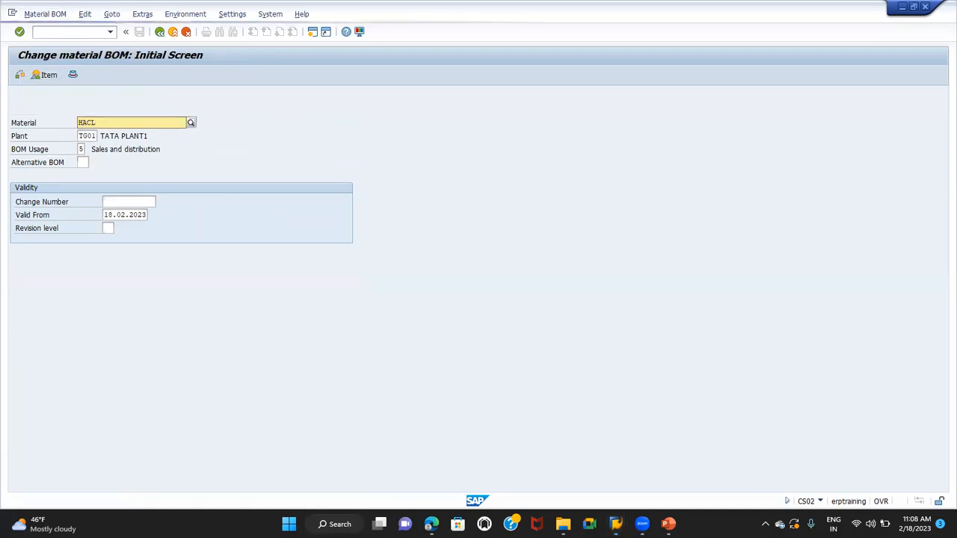
key("BackSpace")
key("BackSpace")
type("CL CO")
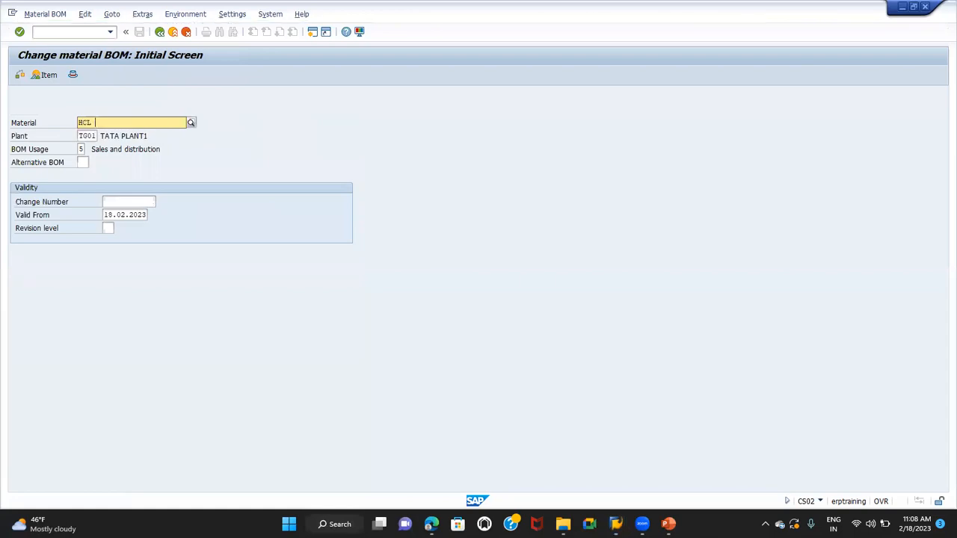
type("MP")
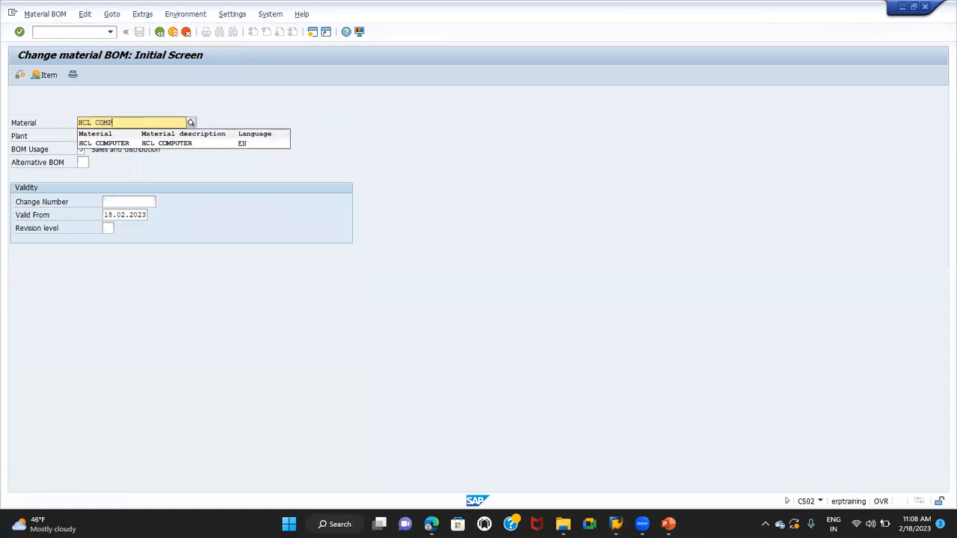
type("UTER")
key("Return")
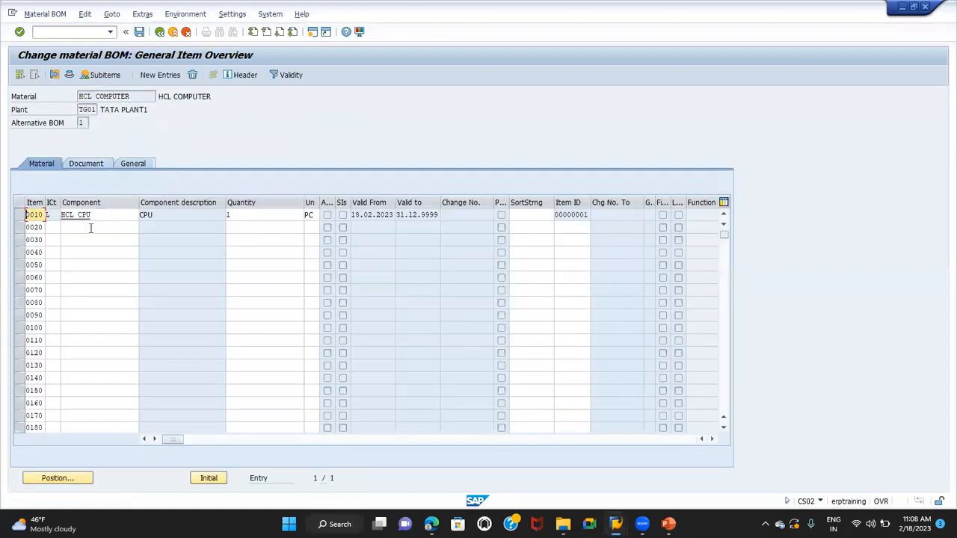
left_click(109, 216)
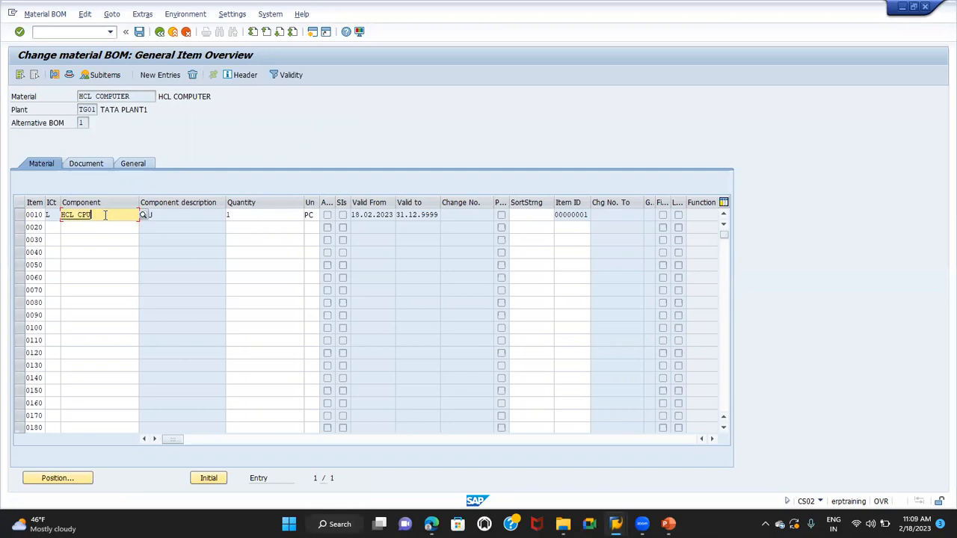
Switch the BOM transaction to display, leave it for VA01 and open a new standard order
left_click(46, 13)
left_click(46, 68)
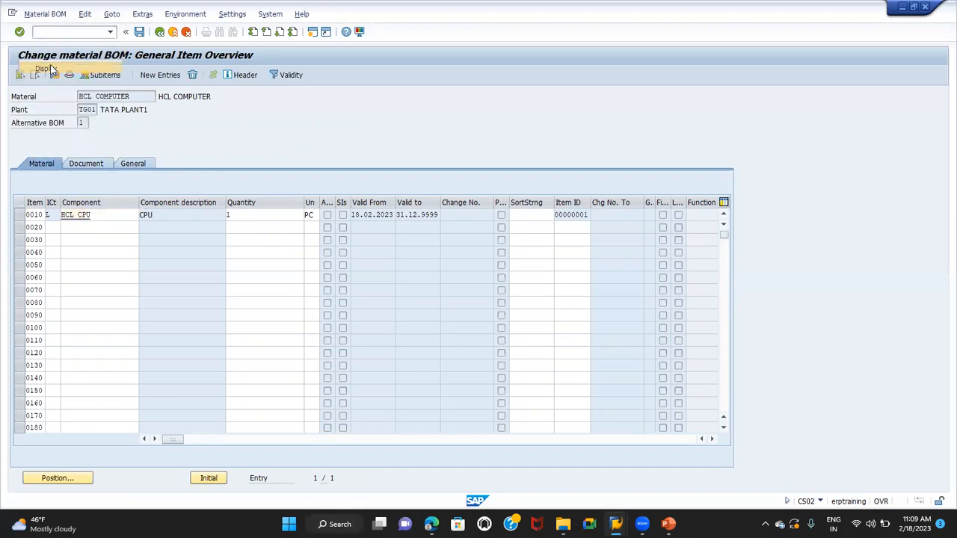
type("/nva01")
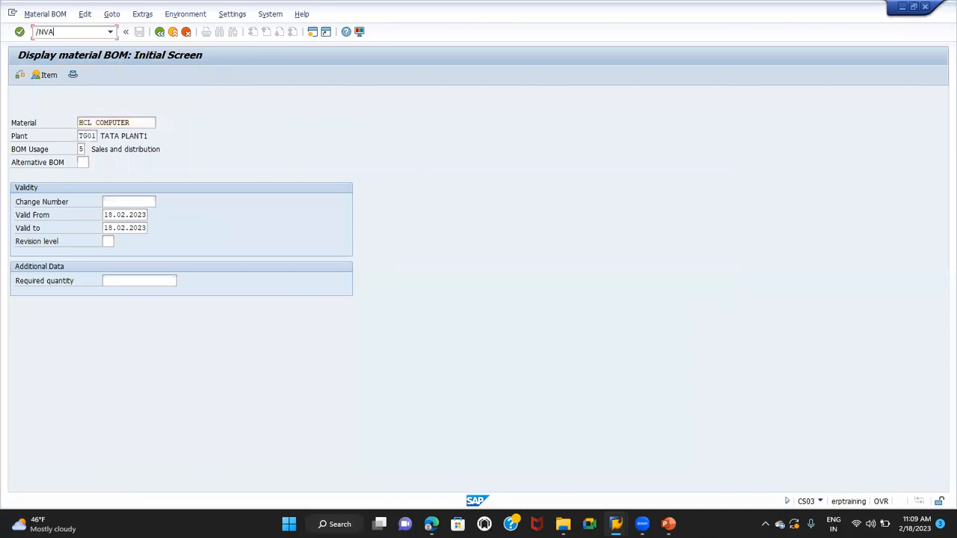
key("Return")
key("Return")
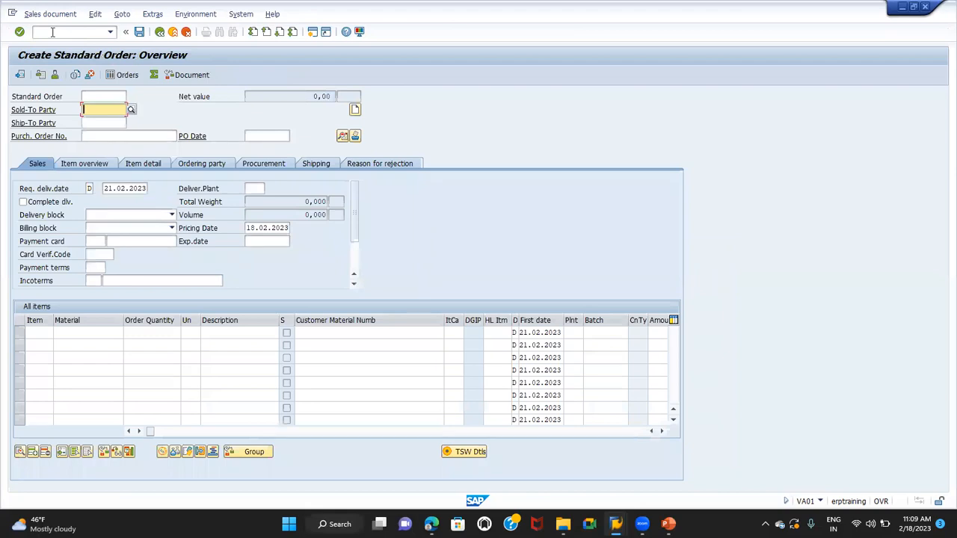
Fill in the sold-to party with the previously used customer number and enter test as the purchase order number
key("BackSpace")
key("Down")
key("Return")
key("Tab")
key("Tab")
type("test")
key("Return")
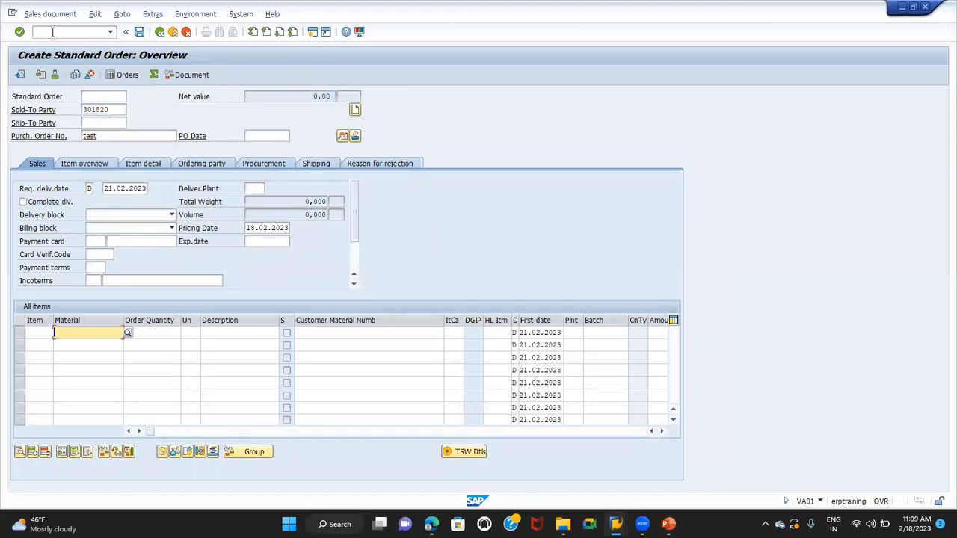
Add material HCL COMPUTER with an order quantity of 1 as the first order item and let its BOM explode
key("BackSpace")
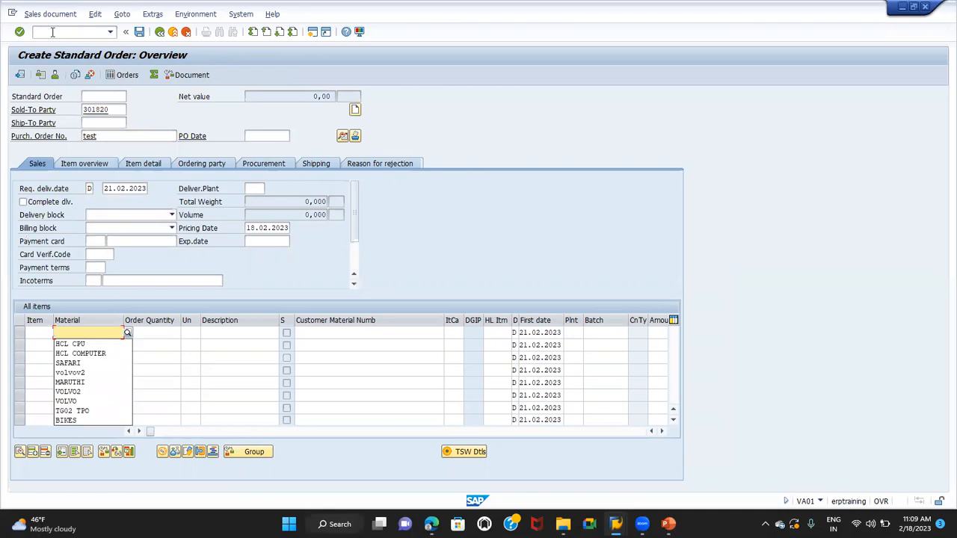
key("Down")
key("Down")
key("Return")
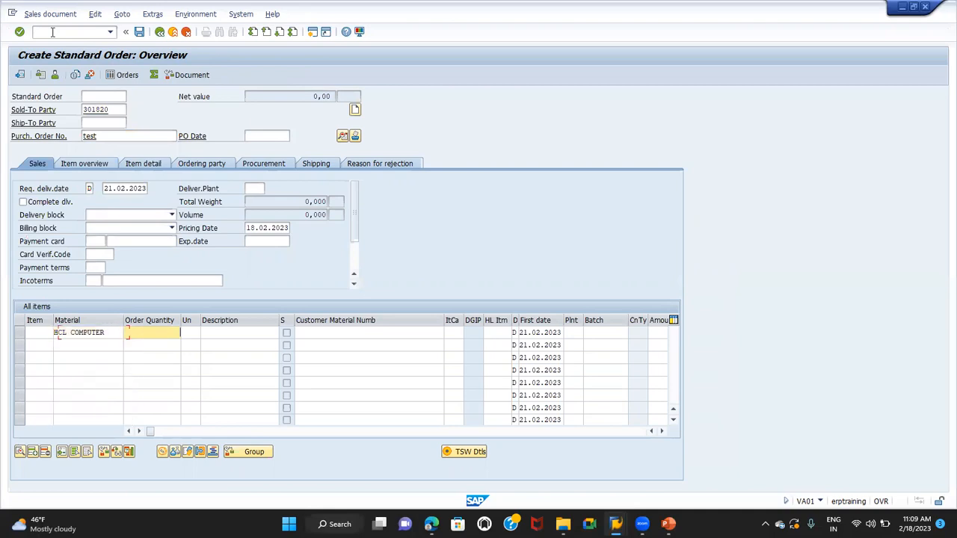
type("1")
key("Return")
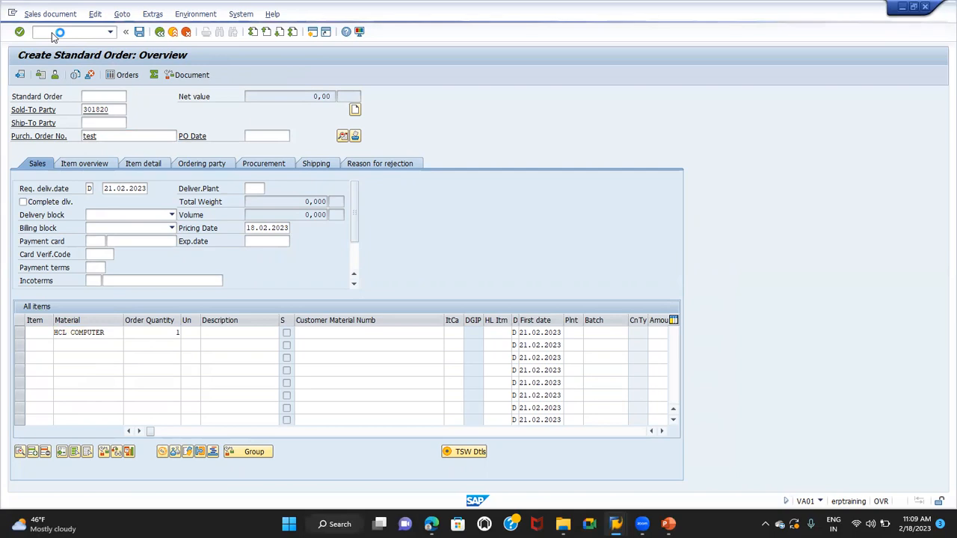
Examine the HCL CPU sub item and the item category of the HCL COMPUTER main item in the order
left_click(84, 344)
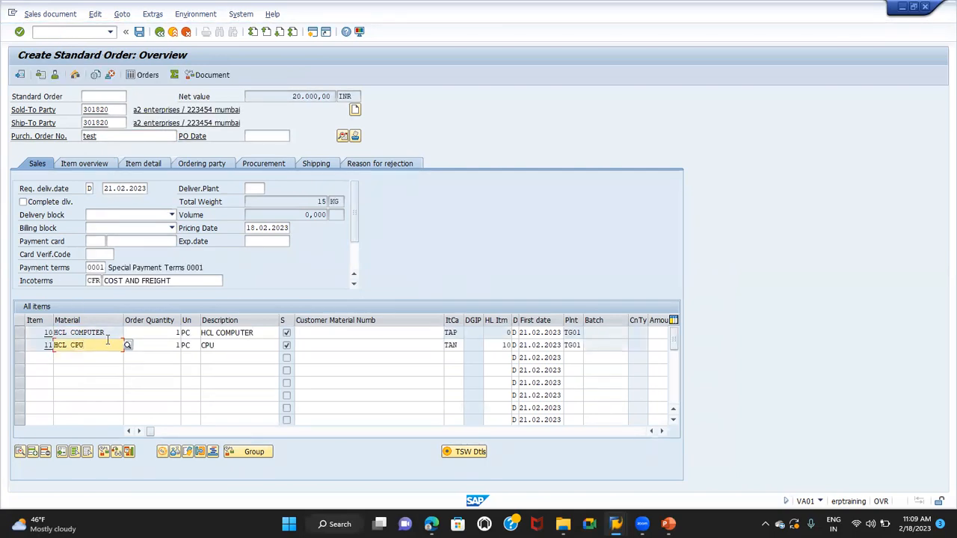
left_click(457, 332)
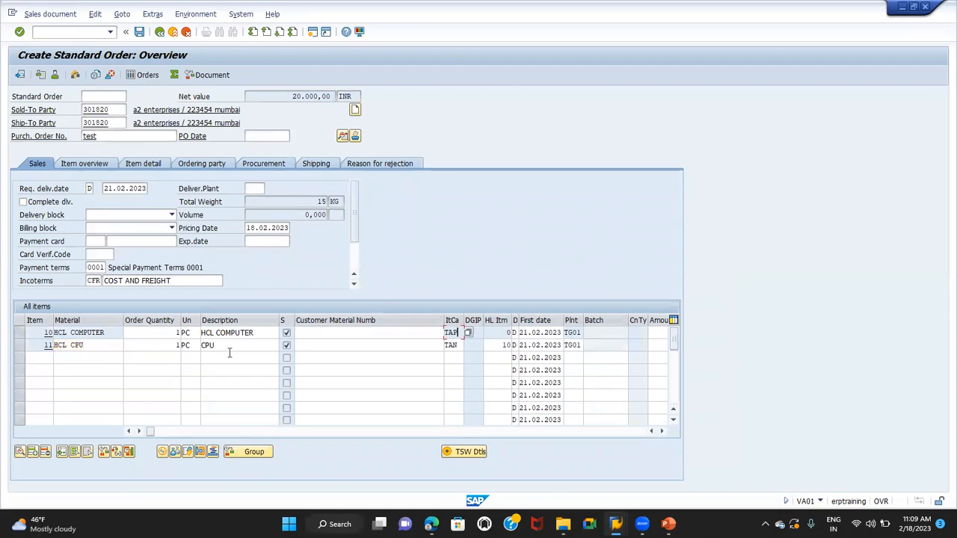
left_click(118, 345)
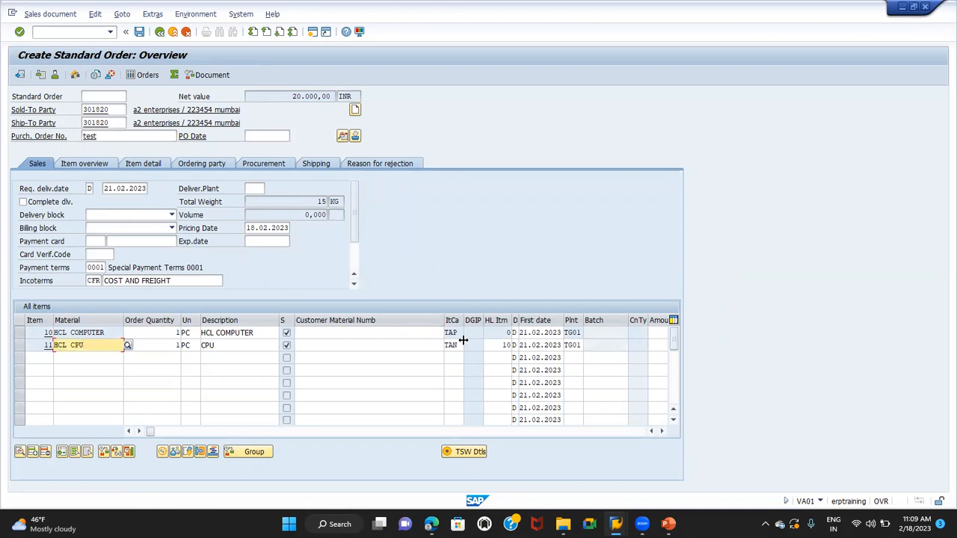
Compare the pricing conditions and net values of the HCL COMPUTER item and the HCL CPU sub item
double_click(85, 337)
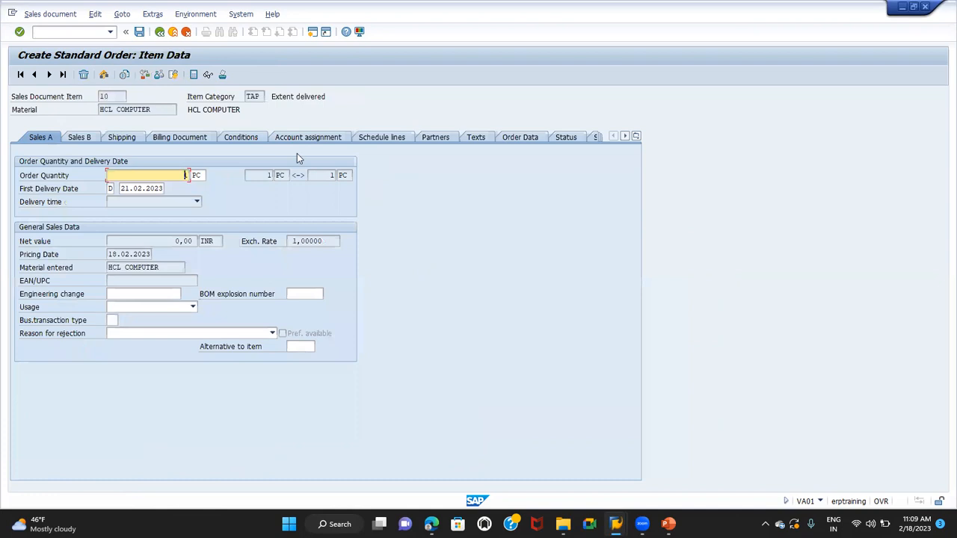
left_click(254, 141)
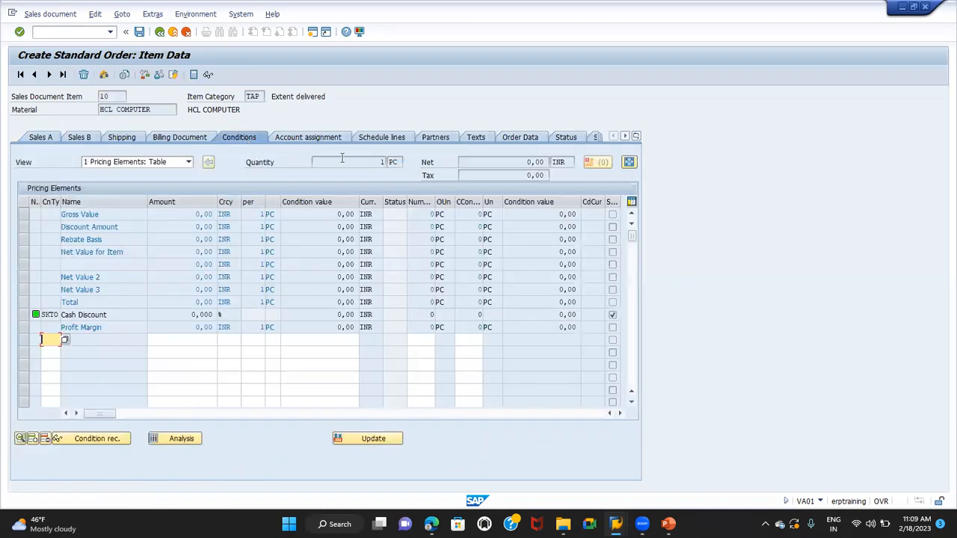
left_click_drag(524, 162, 541, 157)
left_click(50, 77)
left_click(503, 162)
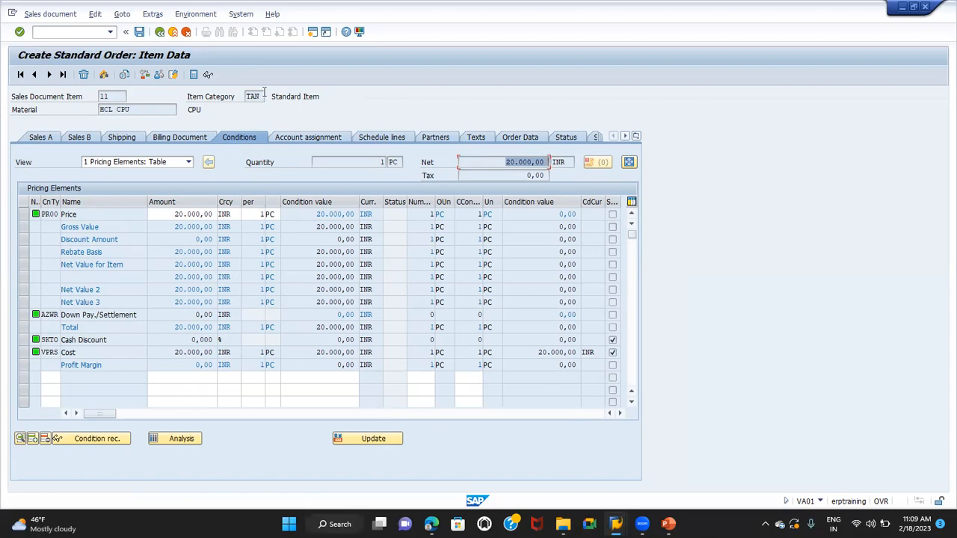
Check the schedule line categories of the HCL CPU and HCL COMPUTER items, then return to the order overview
left_click(382, 138)
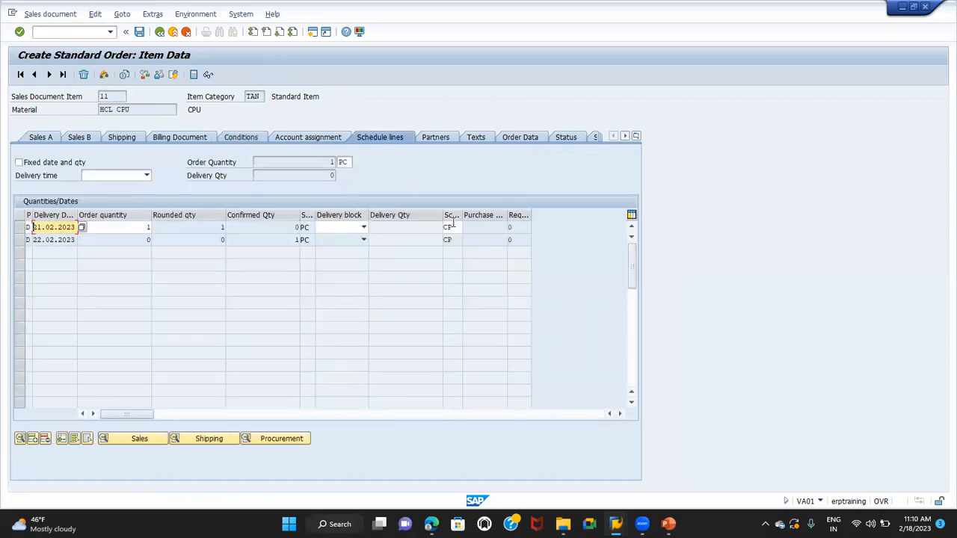
left_click(451, 226)
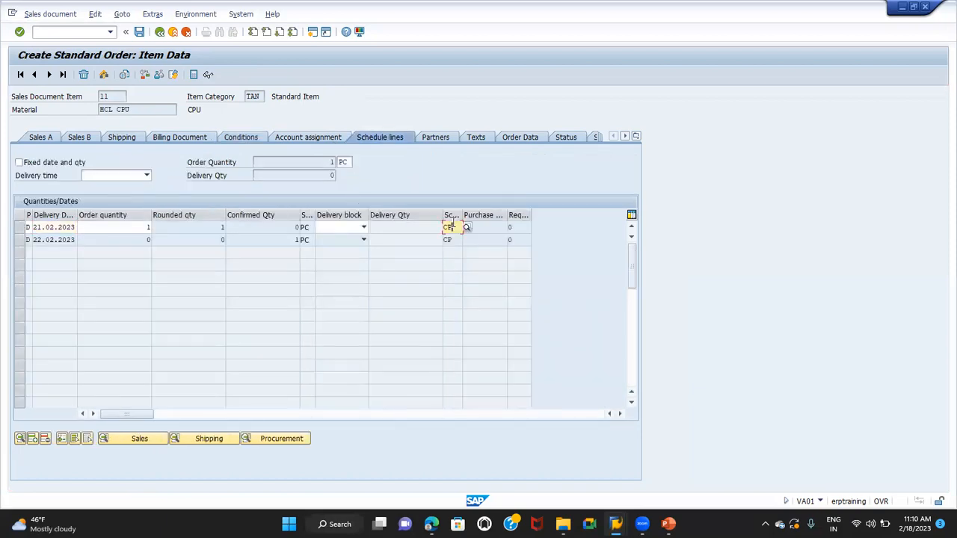
left_click(33, 74)
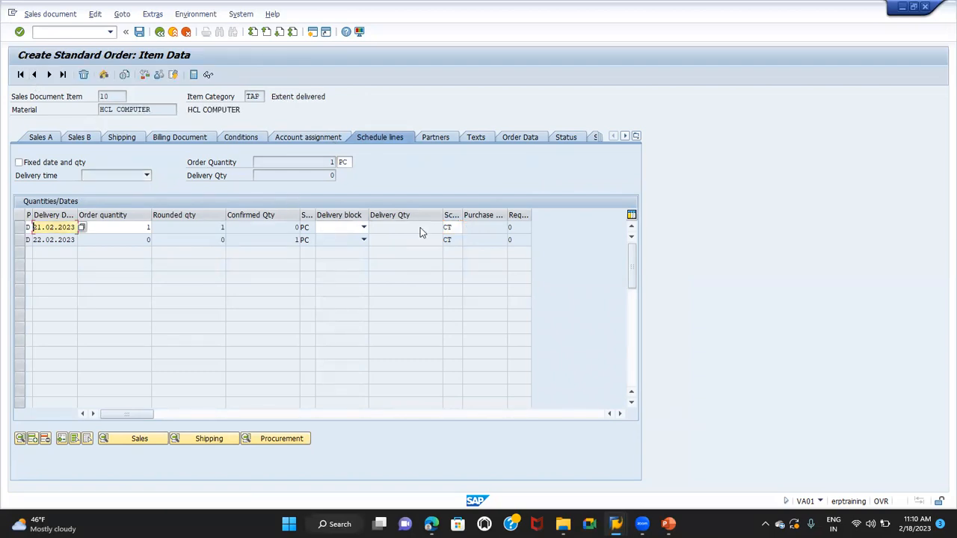
left_click(453, 226)
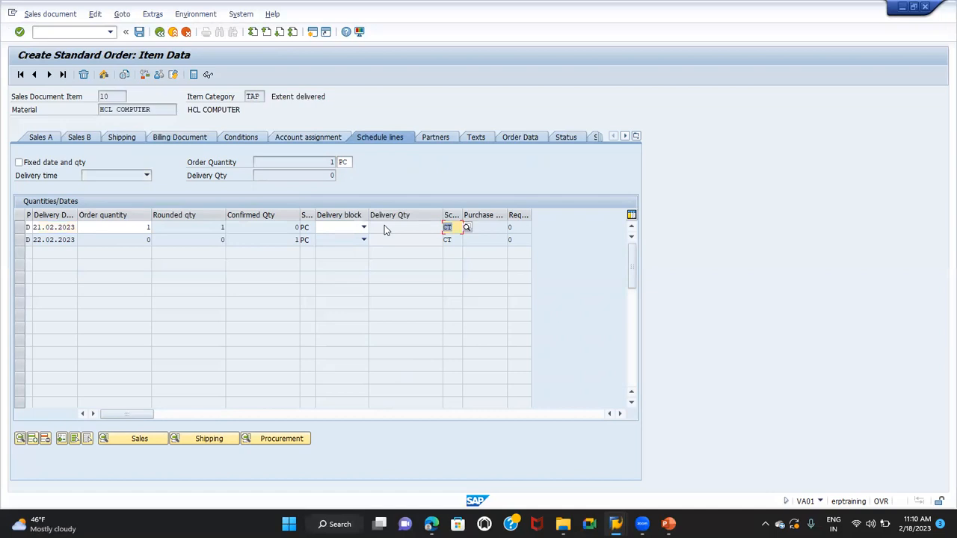
left_click(158, 32)
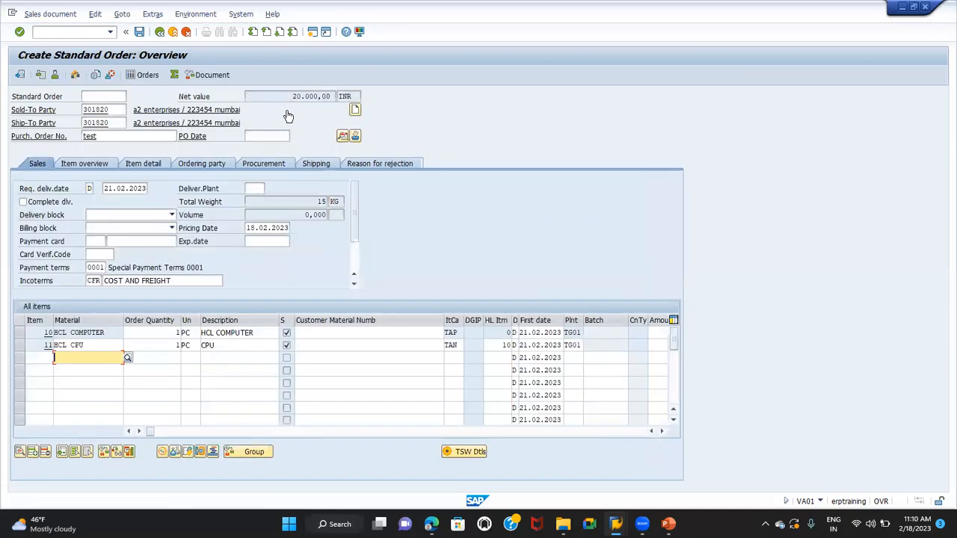
Compare the item categories assigned to HCL COMPUTER and HCL CPU in the order overview
double_click(456, 333)
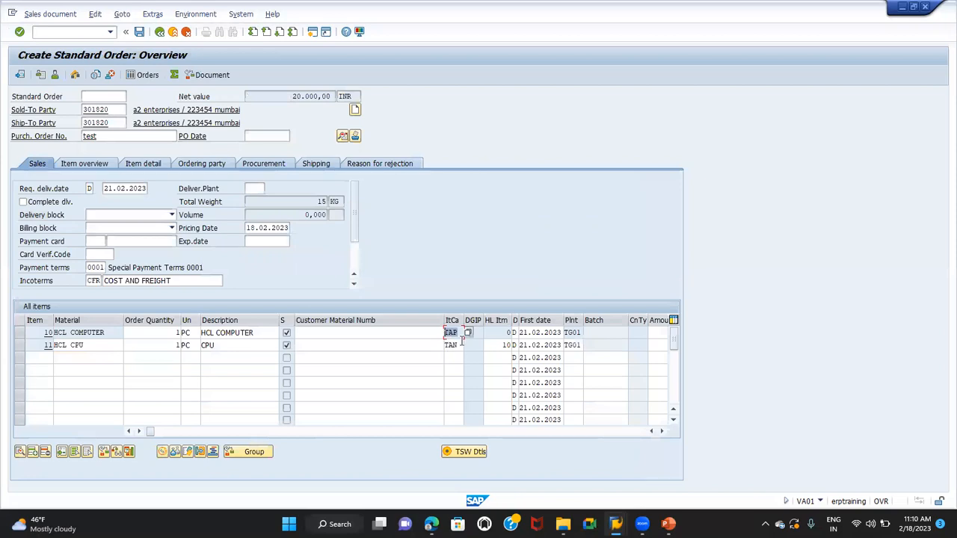
double_click(452, 344)
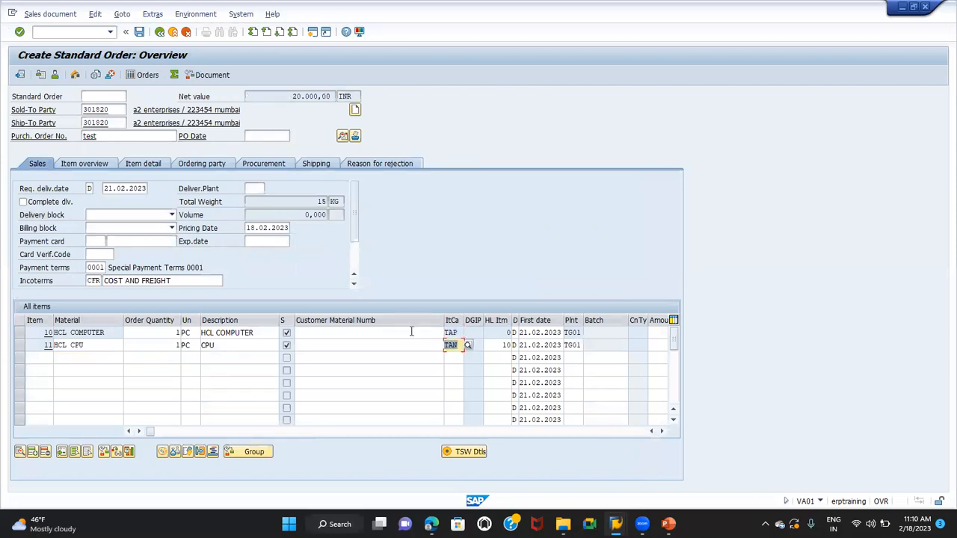
double_click(454, 333)
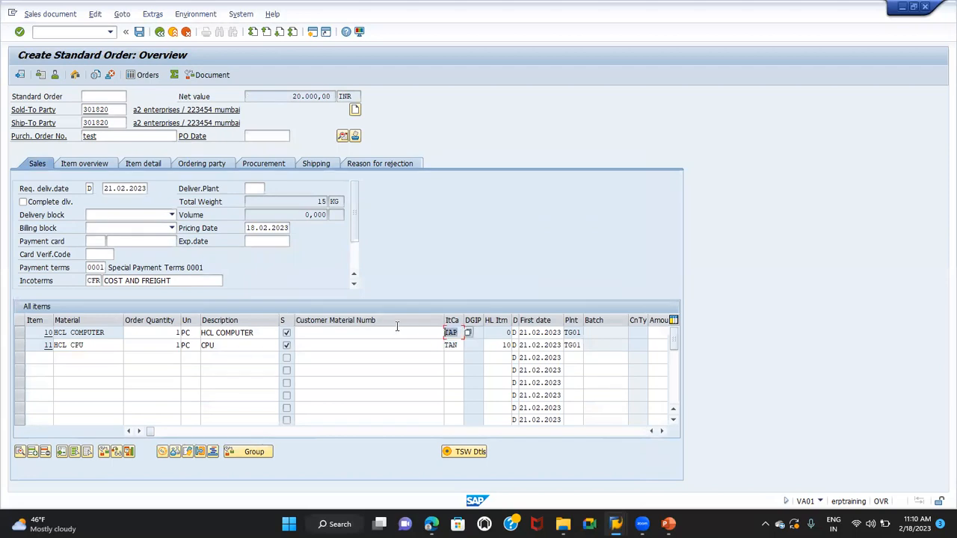
Switch to the session with the schedule line categories, start transaction VOV7 there and display the locked item category data
key("alt+Tab")
key("alt+Tab")
key("alt+Tab")
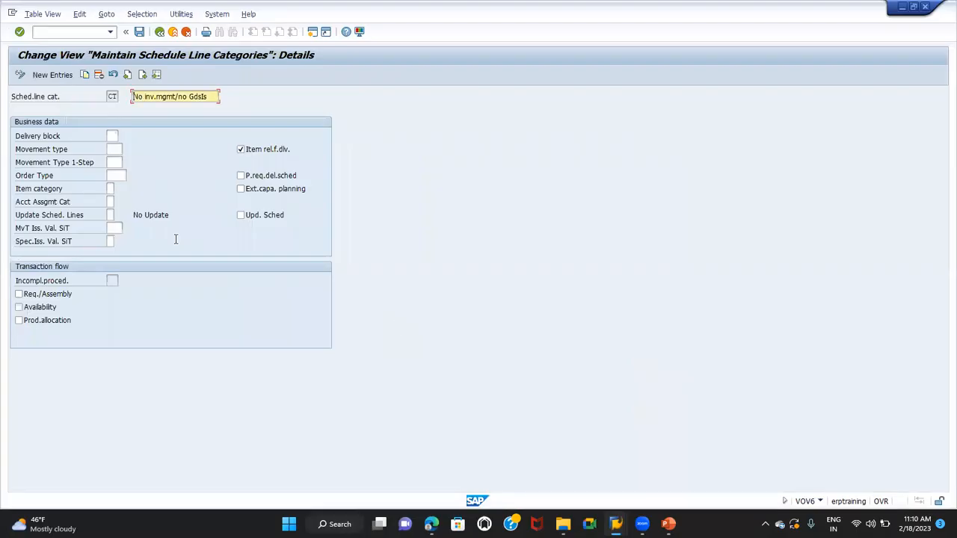
left_click(61, 31)
type("/nvov6")
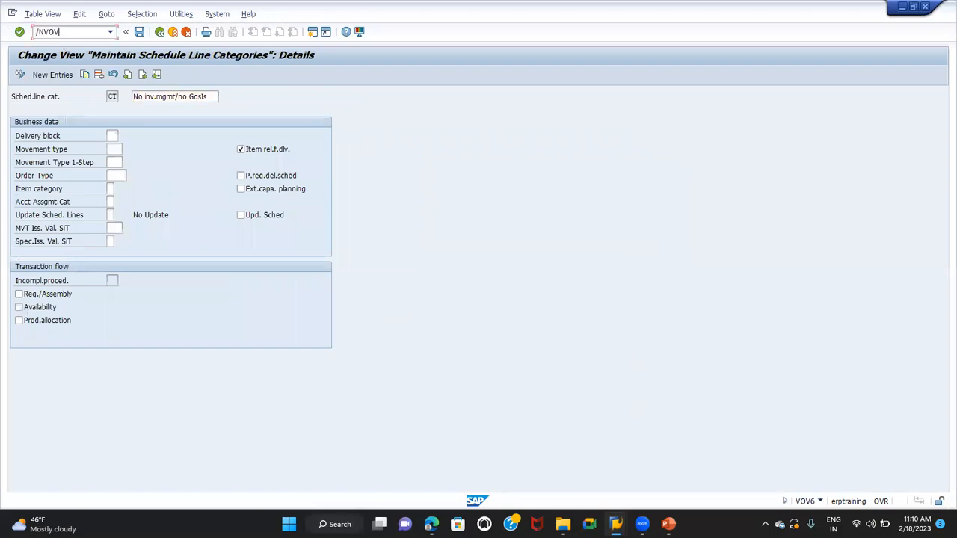
key("Return")
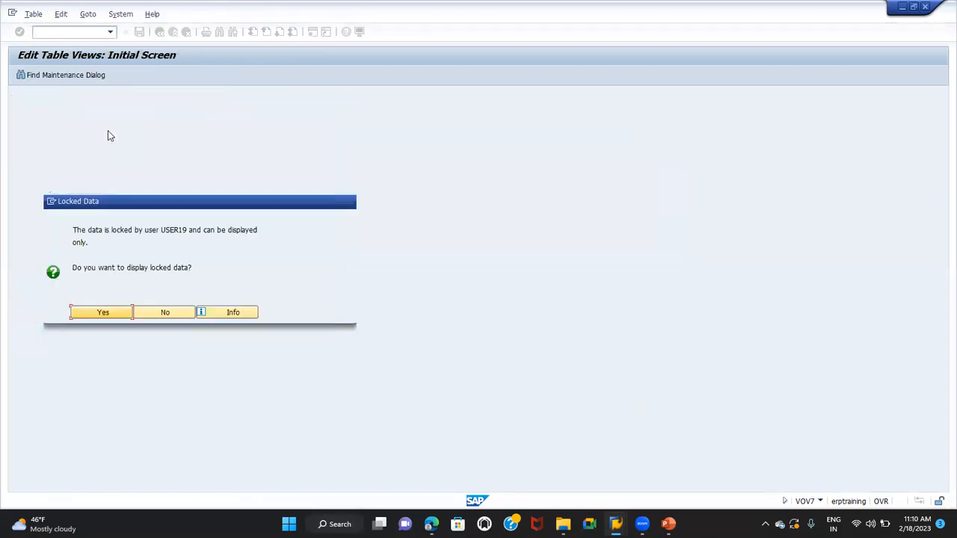
left_click(111, 309)
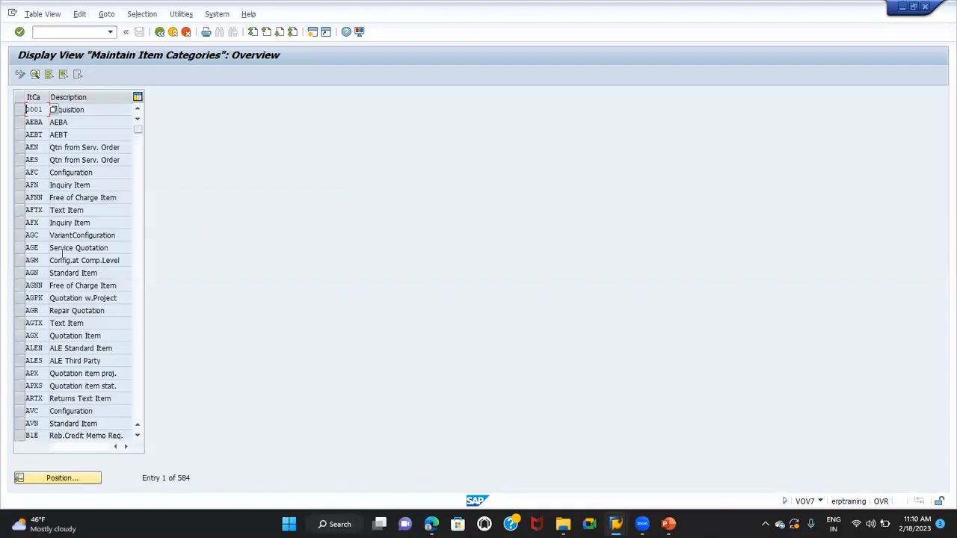
Position the item category list at TAP and open the details of that category
left_click(60, 478)
type("TAP")
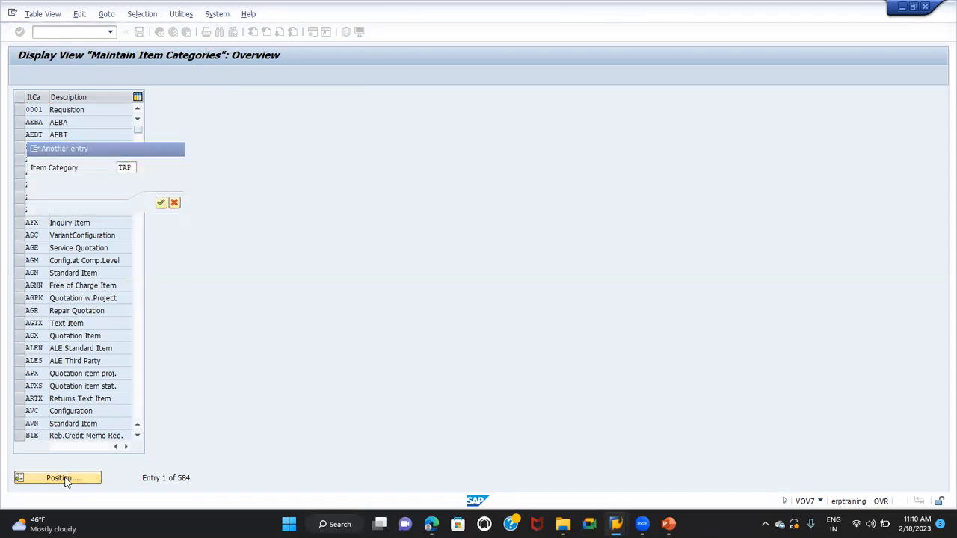
key("Return")
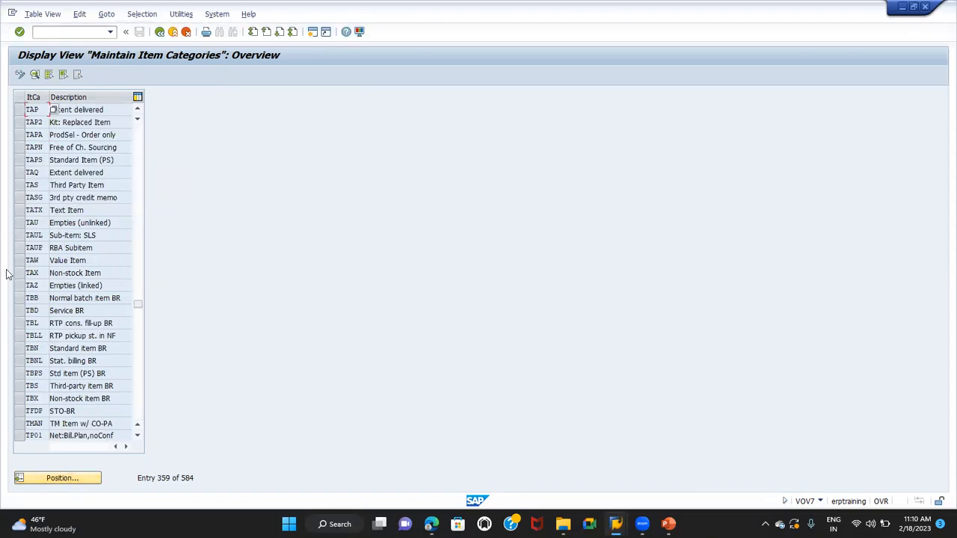
left_click(20, 110)
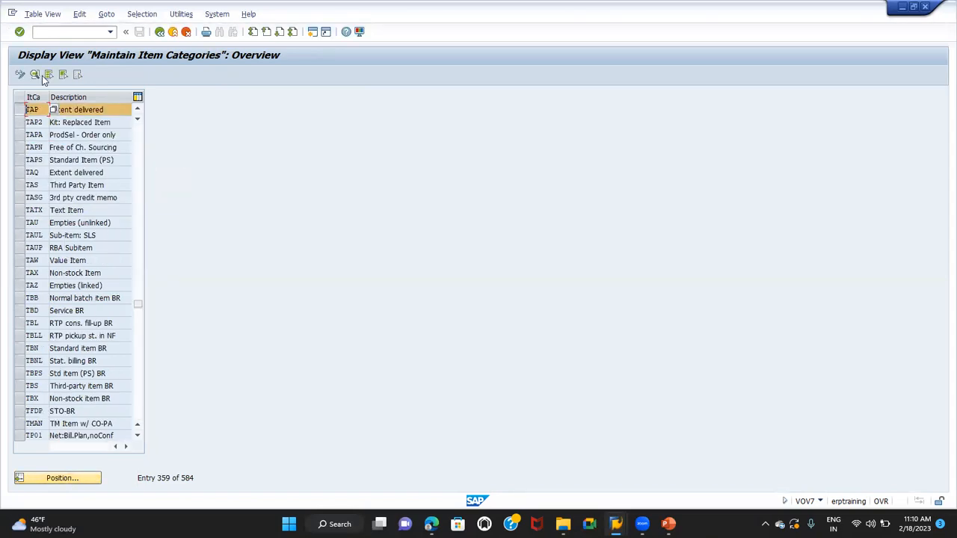
left_click(35, 76)
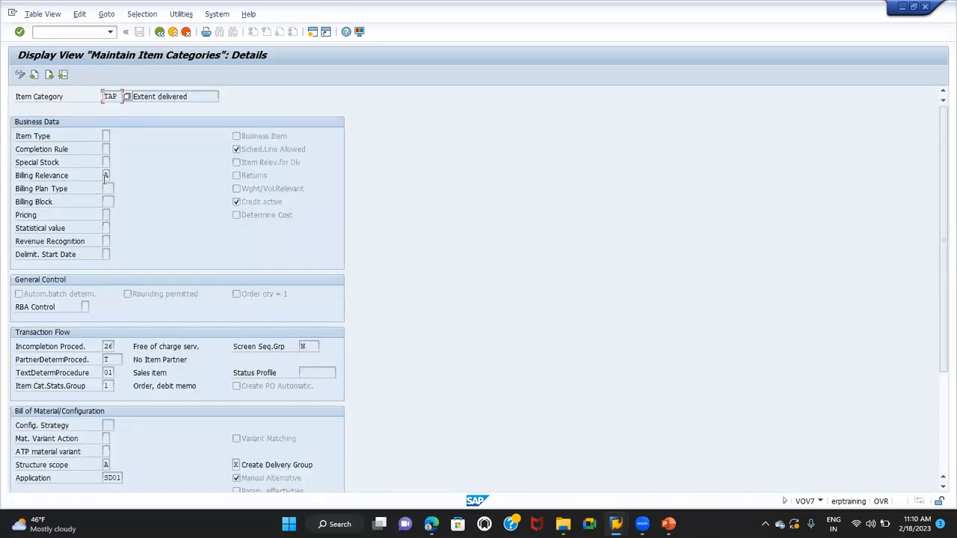
Examine the billing relevance and pricing settings of item category TAP
left_click(107, 174)
left_click(106, 215)
scroll(94, 235, "down", 3)
scroll(94, 235, "down", 2)
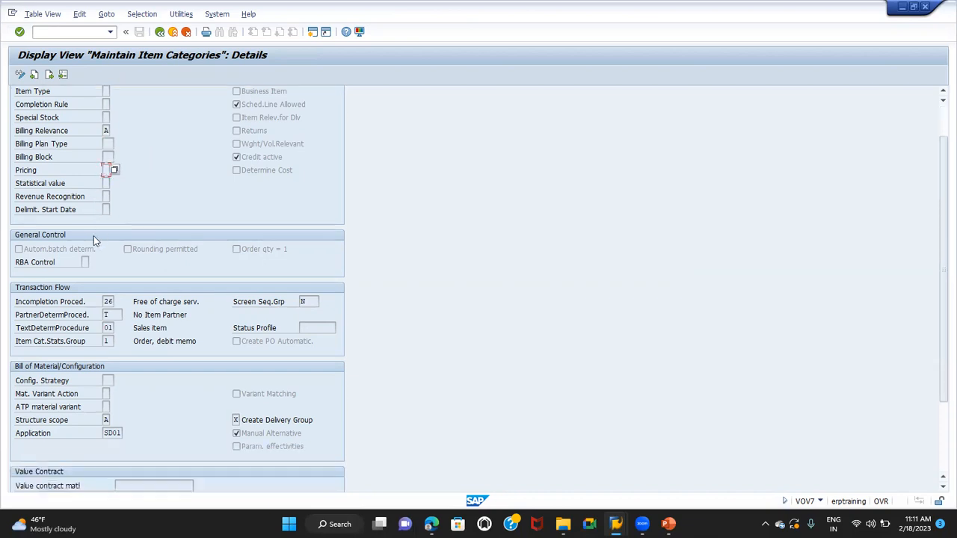
Examine the structure scope and Create Delivery Group settings of item category TAP, then return to the category list
left_click(105, 419)
left_click(236, 419)
type("X")
key("alt+Tab")
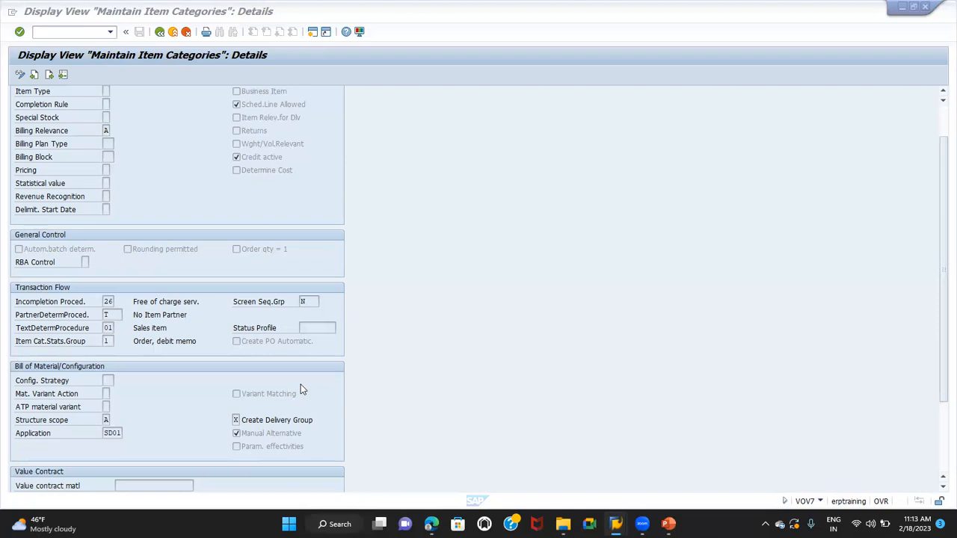
left_click(235, 420)
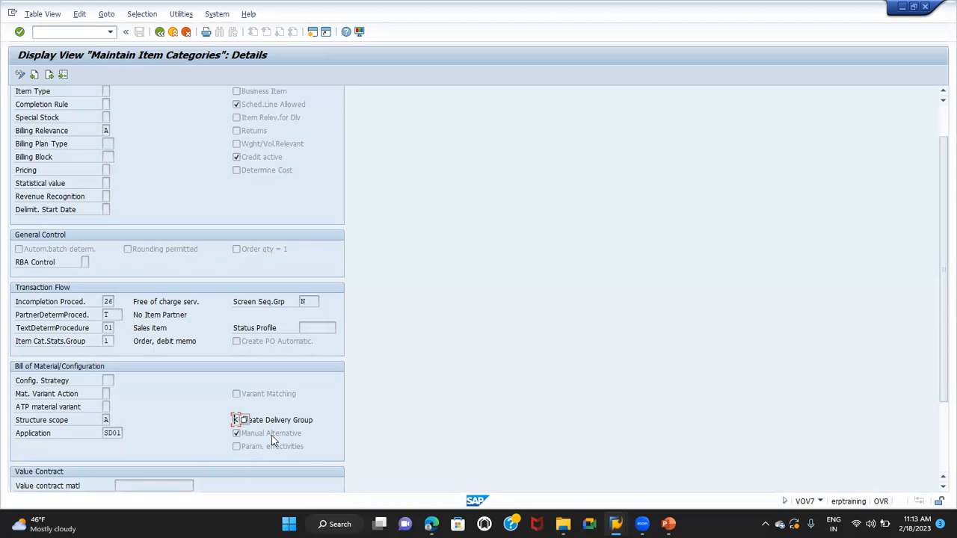
left_click(293, 423)
scroll(210, 269, "up", 2)
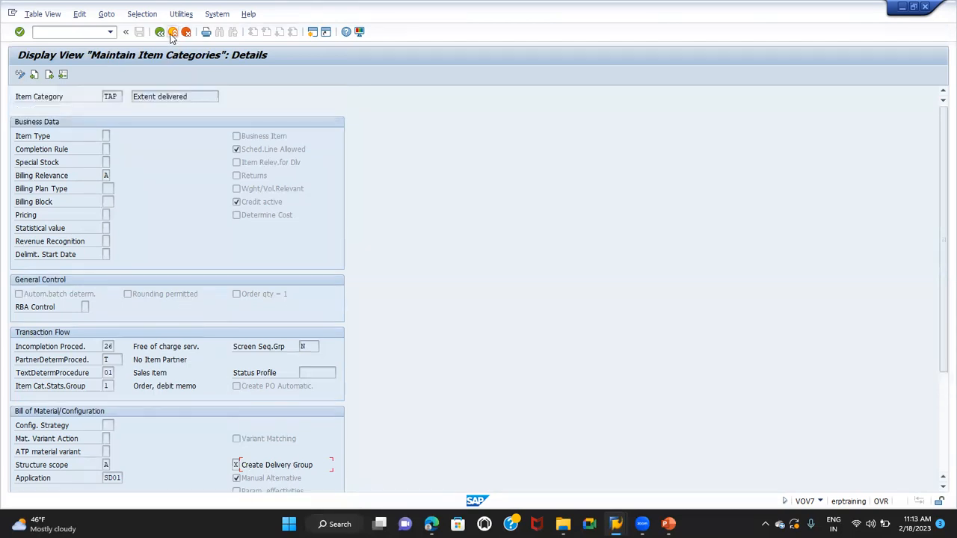
left_click(160, 32)
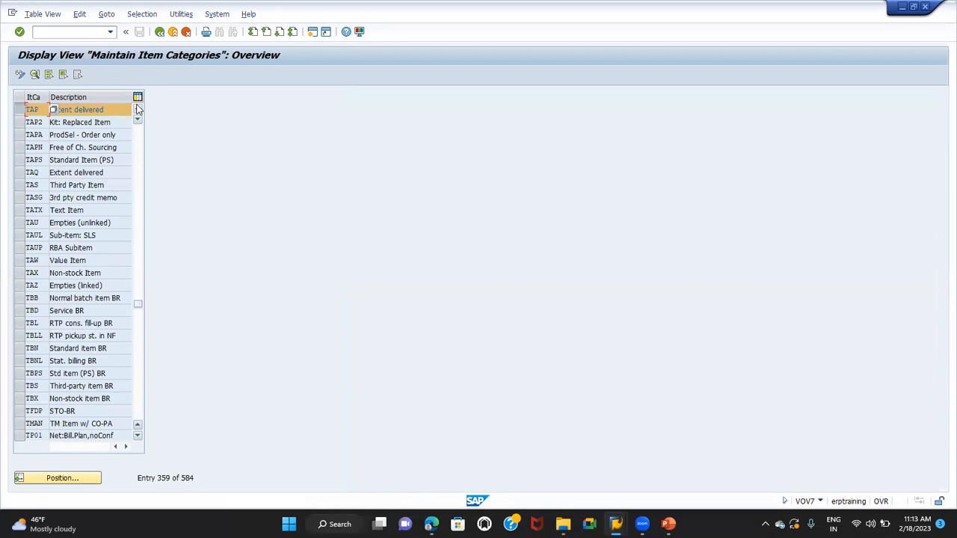
Start transaction VOV4 to open the item category assignment table
left_click(46, 31)
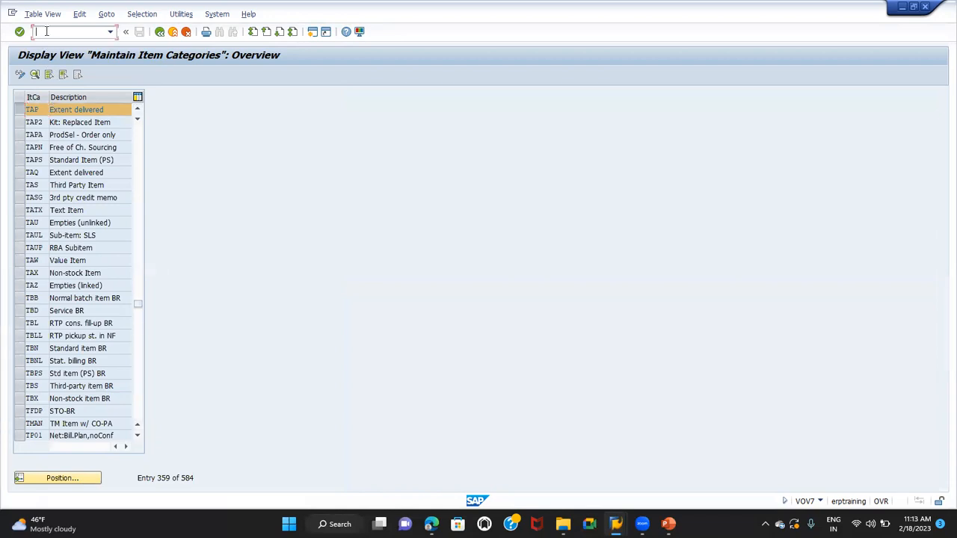
type("/NVOV4")
key("Return")
Position the assignment list at sales document type OR with item category group LUMF
left_click(48, 479)
type("OR")
key("Tab")
type("LUMF")
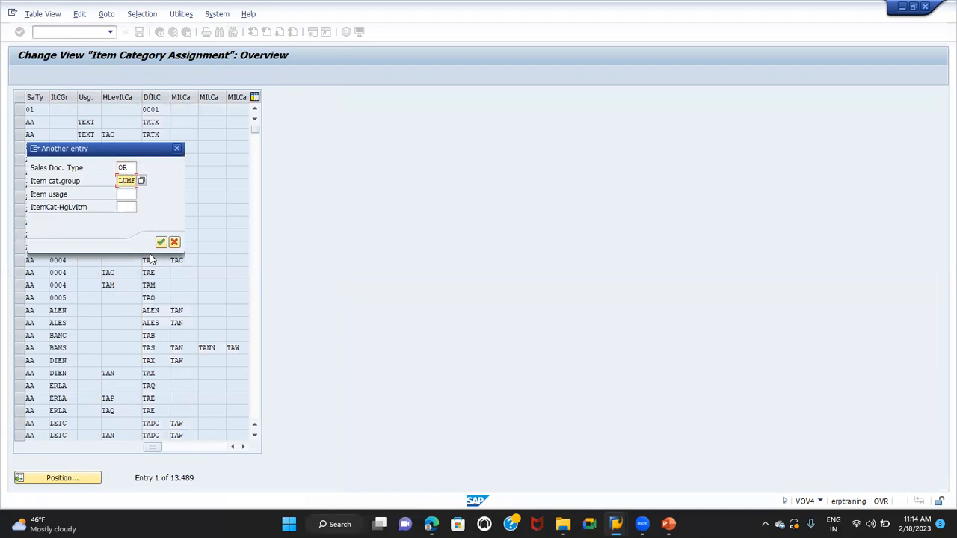
left_click(161, 242)
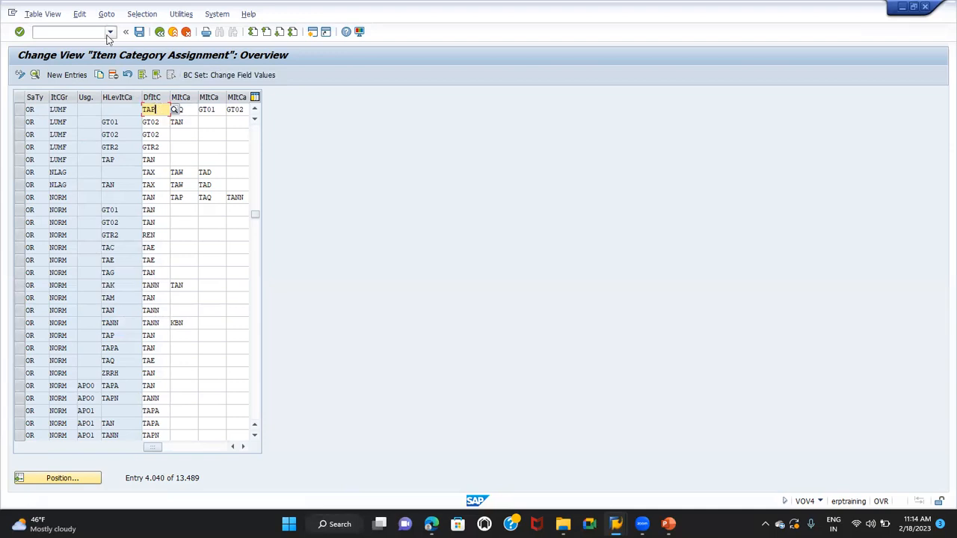
Start repositioning the assignment list with sales document type OR and item category group NORM, leaving item usage blank
left_click(56, 480)
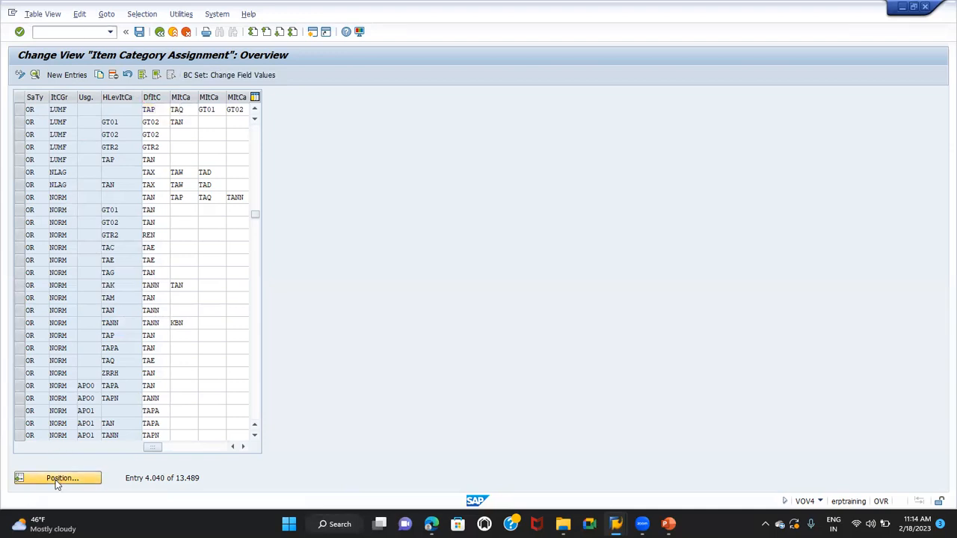
type("OR")
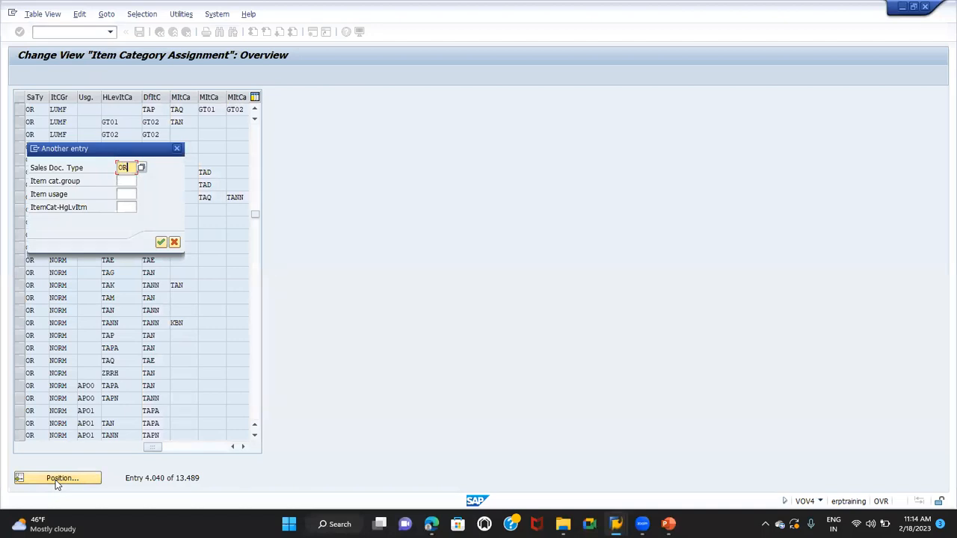
key("Tab")
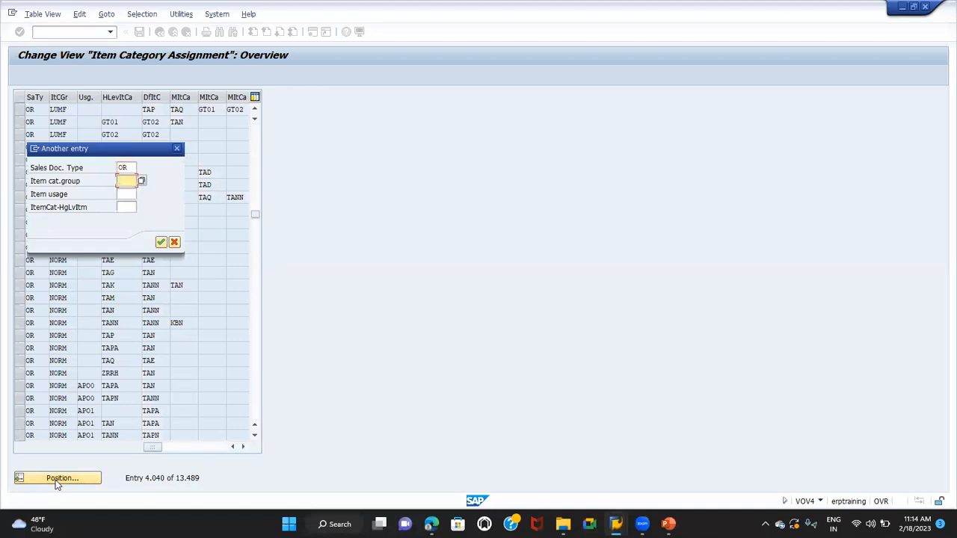
type("NORM")
key("Tab")
key("Tab")
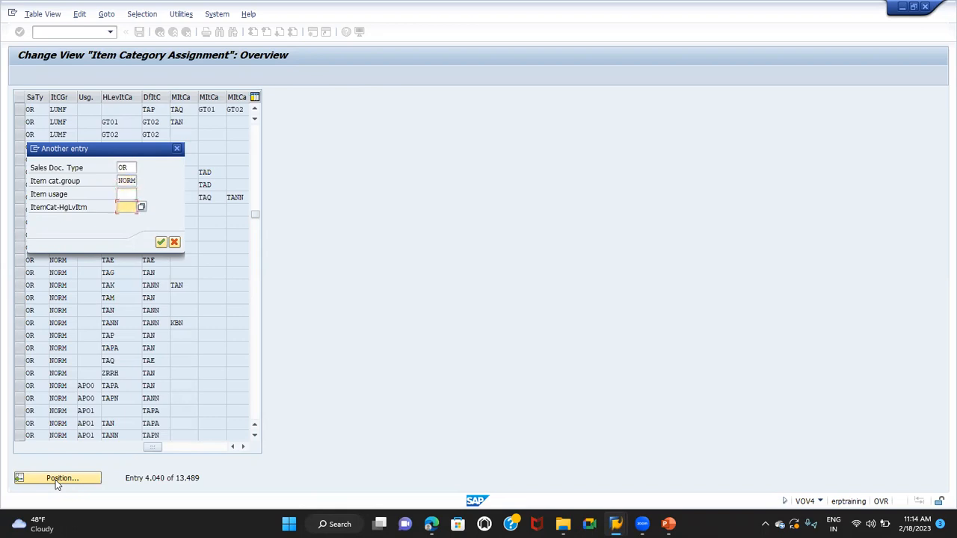
Switch to the standard order and check the item categories of HCL COMPUTER and its HCL CPU sub item
key("alt+Tab")
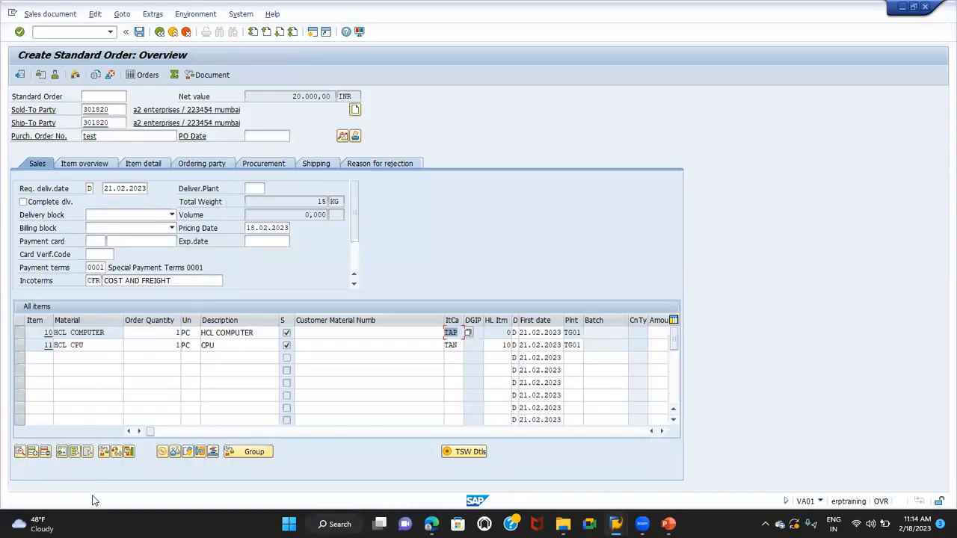
left_click(20, 348)
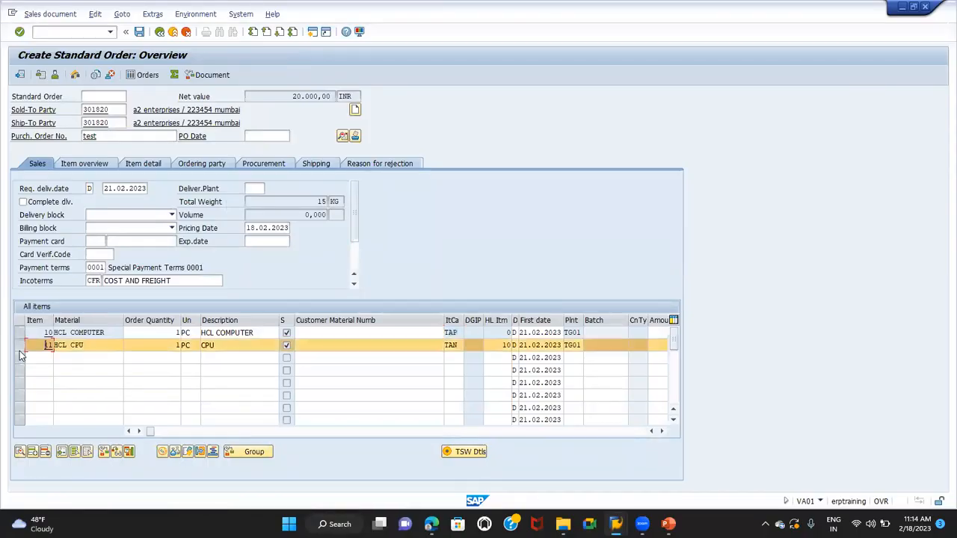
left_click(78, 346)
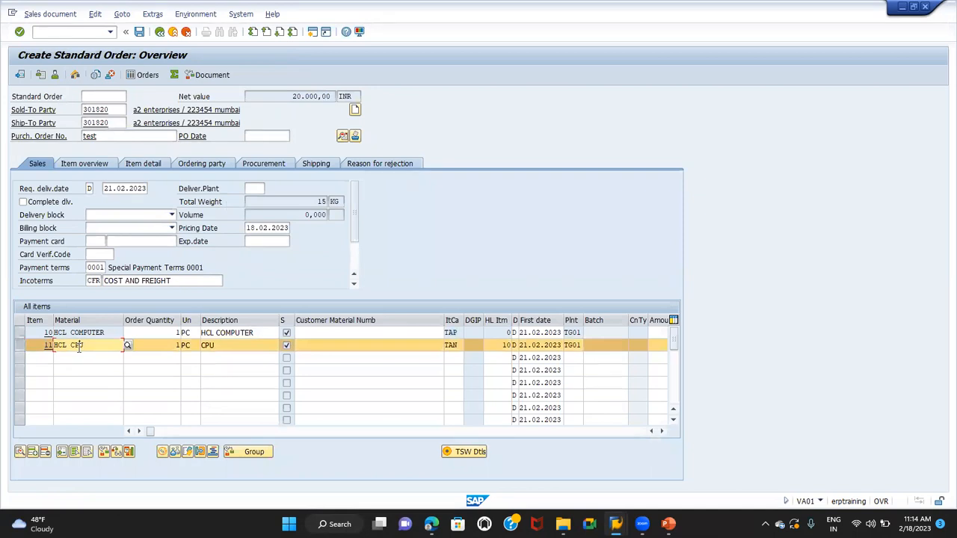
left_click(453, 346)
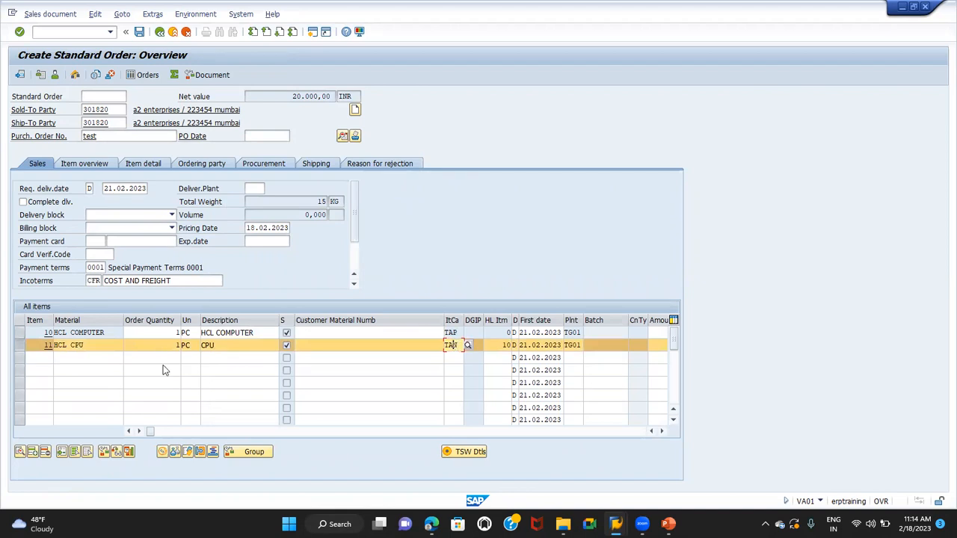
left_click(20, 345)
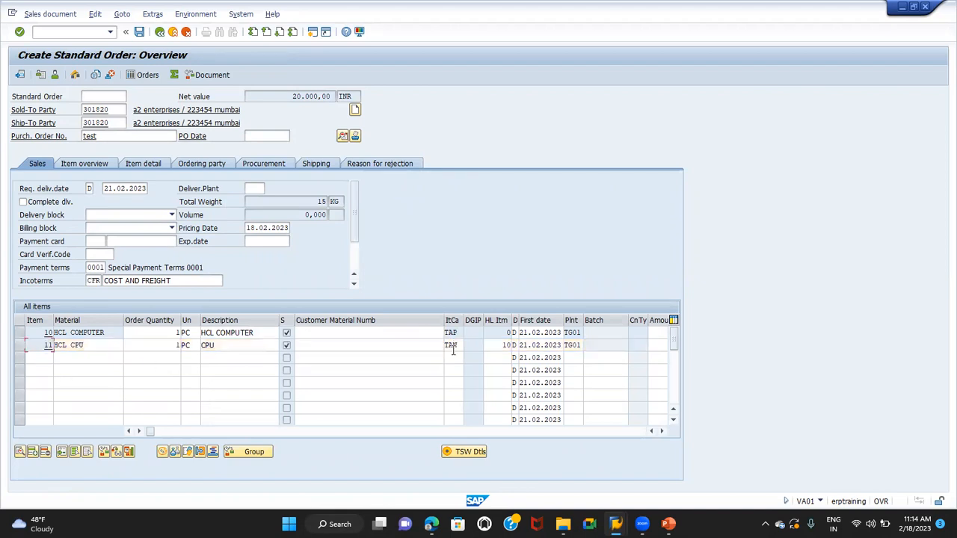
left_click_drag(461, 344, 420, 345)
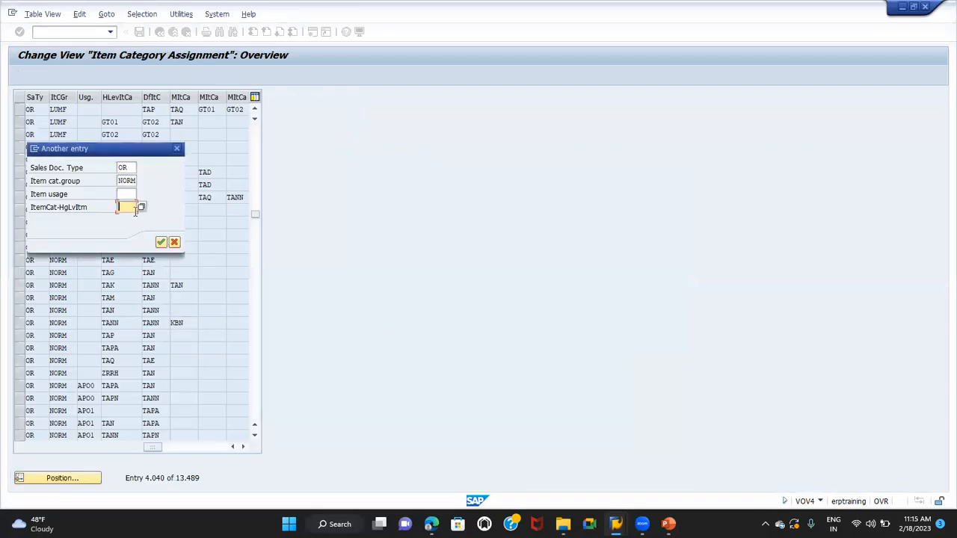
Complete the positioning with higher-level item category TAP and check the default item category of that entry
type("TAN")
key("Return")
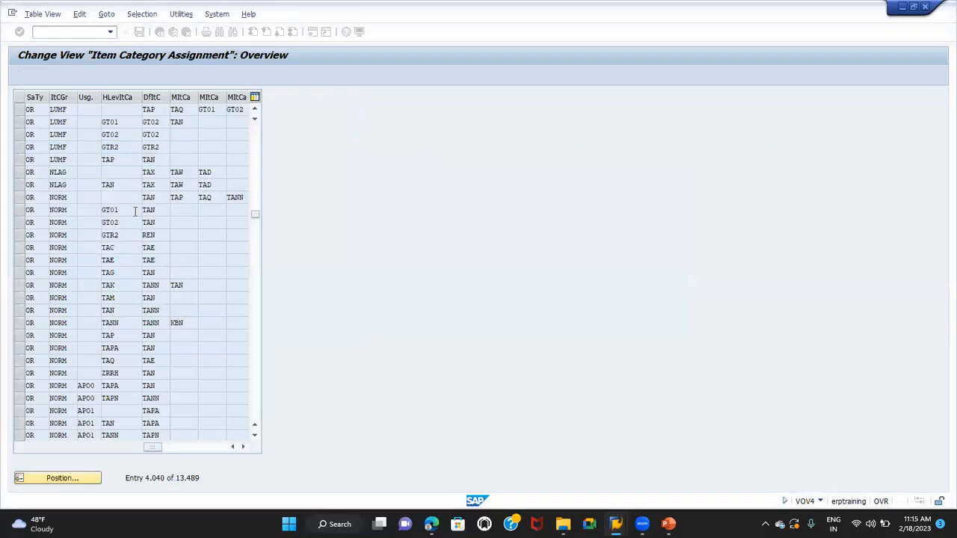
left_click(21, 109)
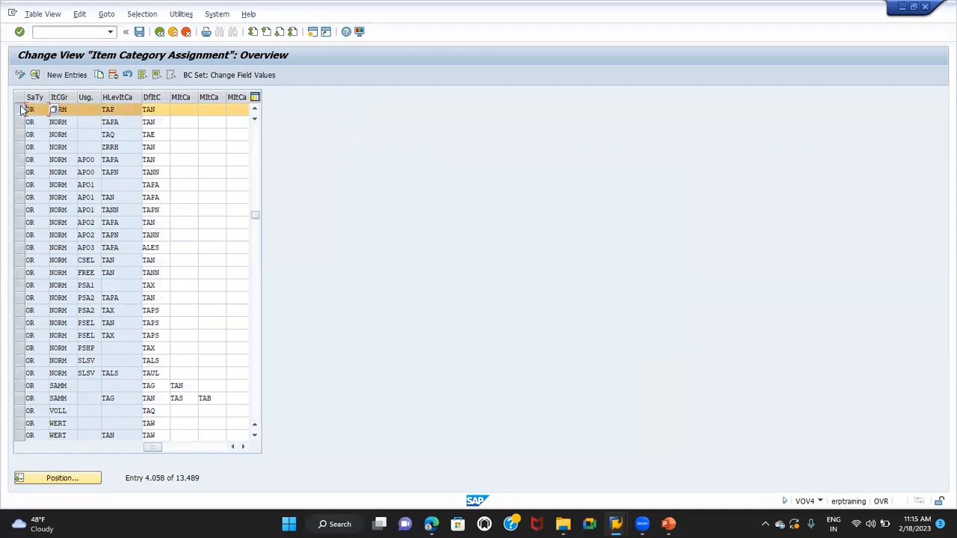
left_click(161, 110)
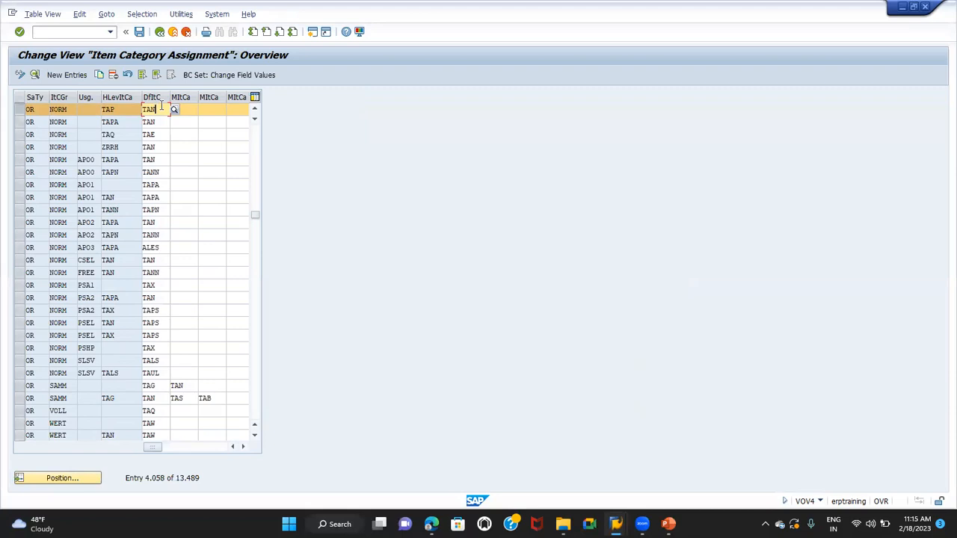
Start transaction VOV6 to open the schedule line category overview
left_click(84, 32)
type("/NVOV6")
key("Return")
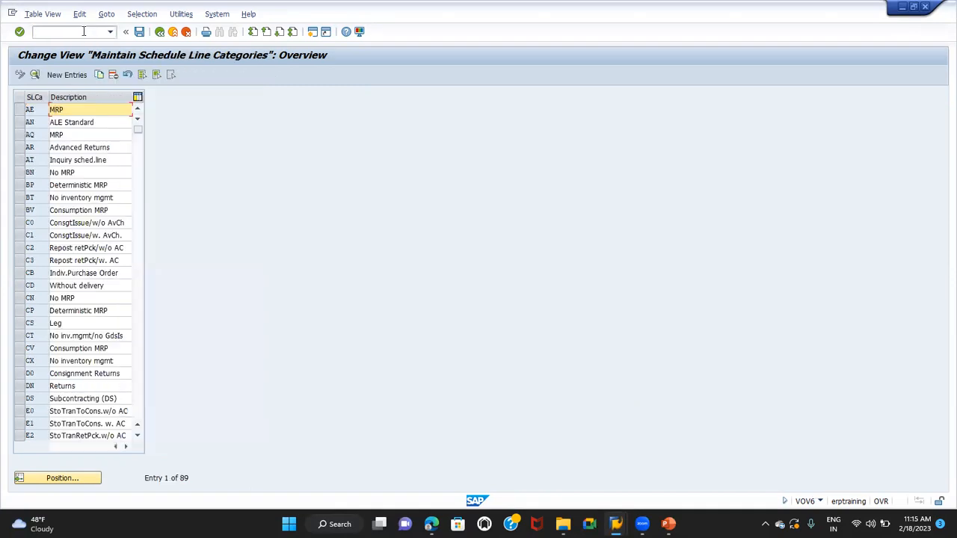
Position the list at schedule line category CT, examine its detail settings, and return to the overview
left_click(80, 479)
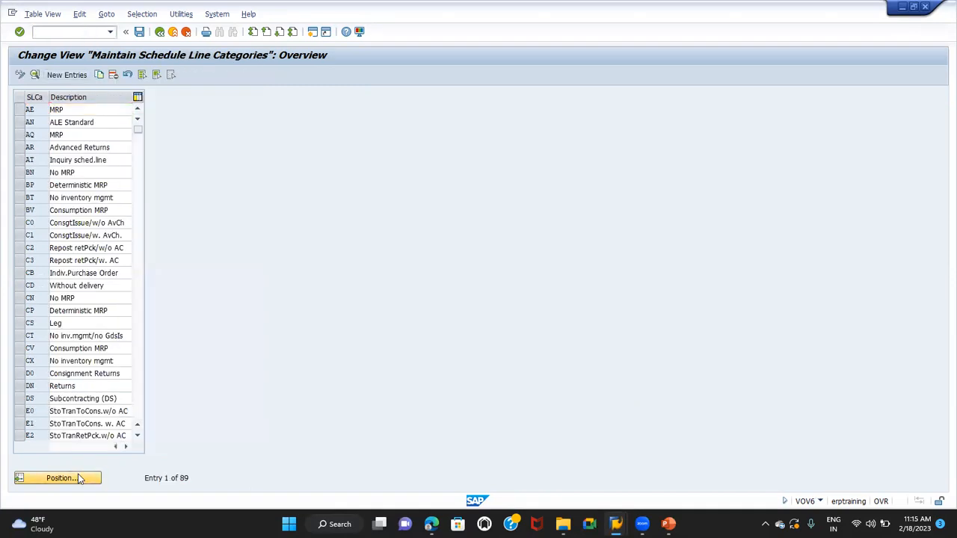
type("CT")
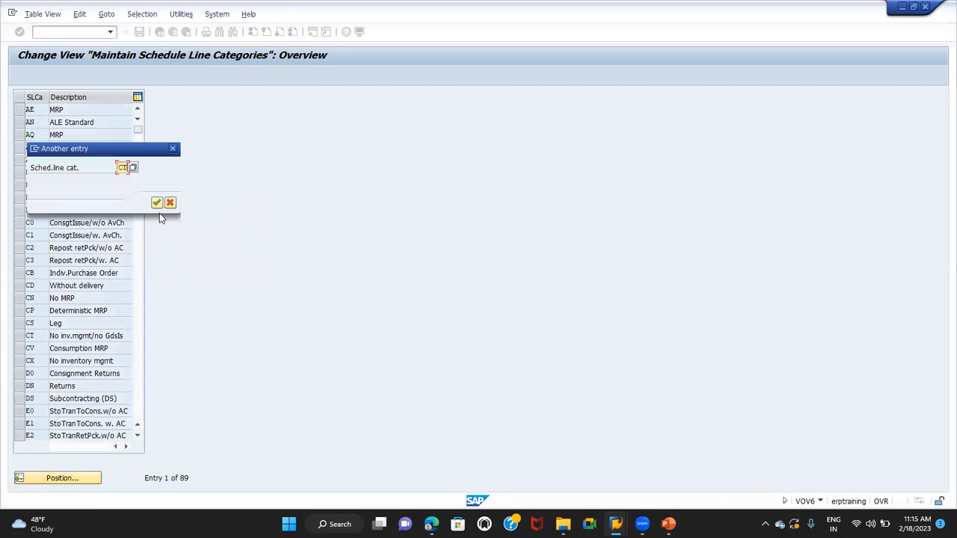
key("Return")
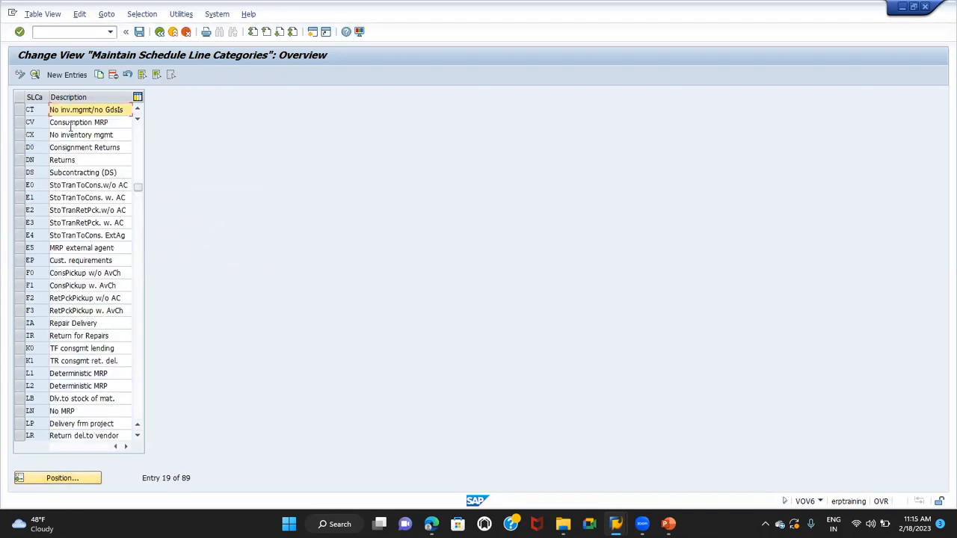
left_click(20, 110)
left_click(35, 75)
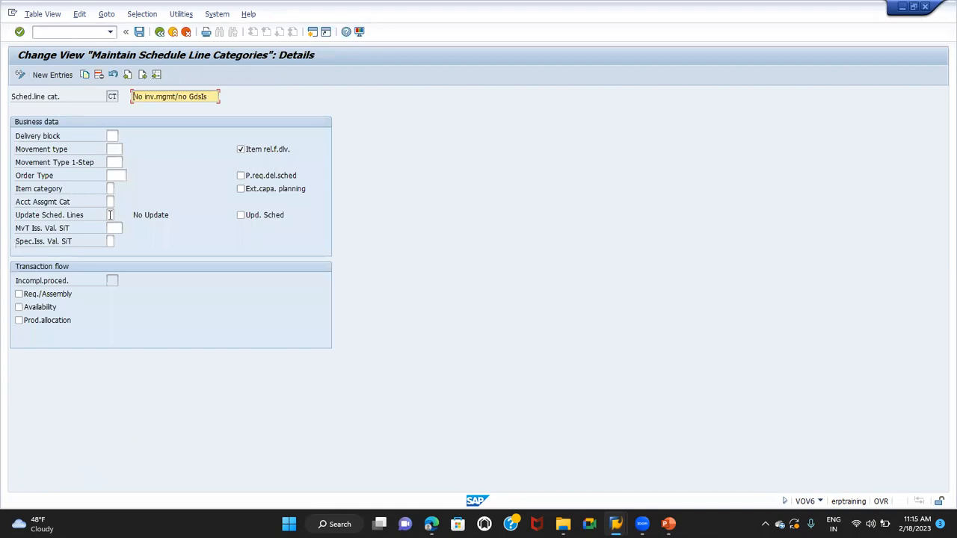
left_click(160, 32)
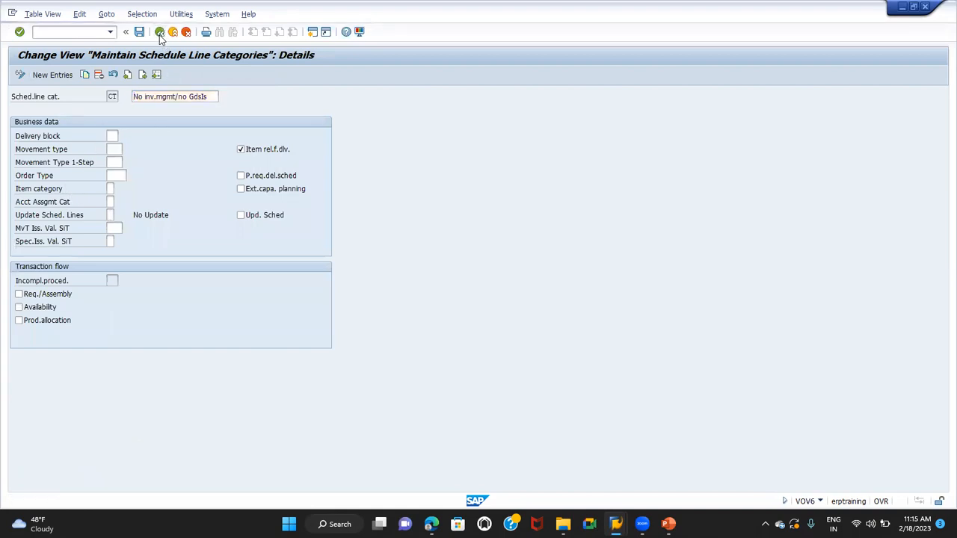
Position the list at schedule line category CP, examine its movement type and transaction flow settings, and return to the overview
left_click(20, 110)
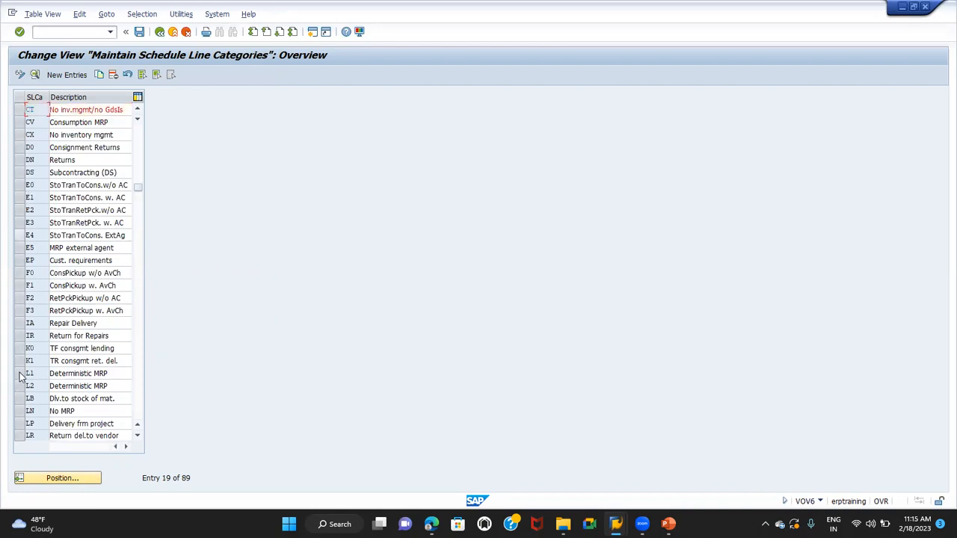
left_click(52, 481)
type("CP")
key("Return")
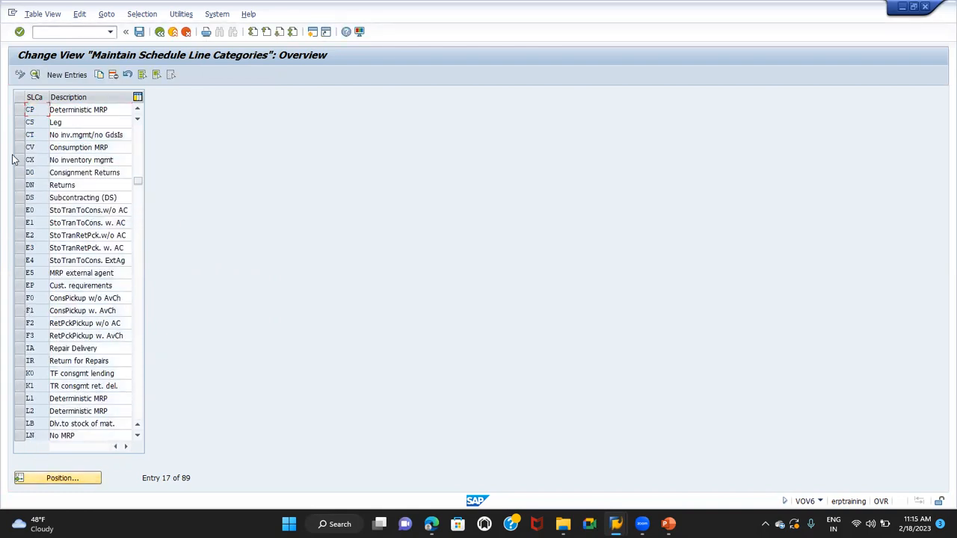
left_click(20, 110)
left_click(34, 75)
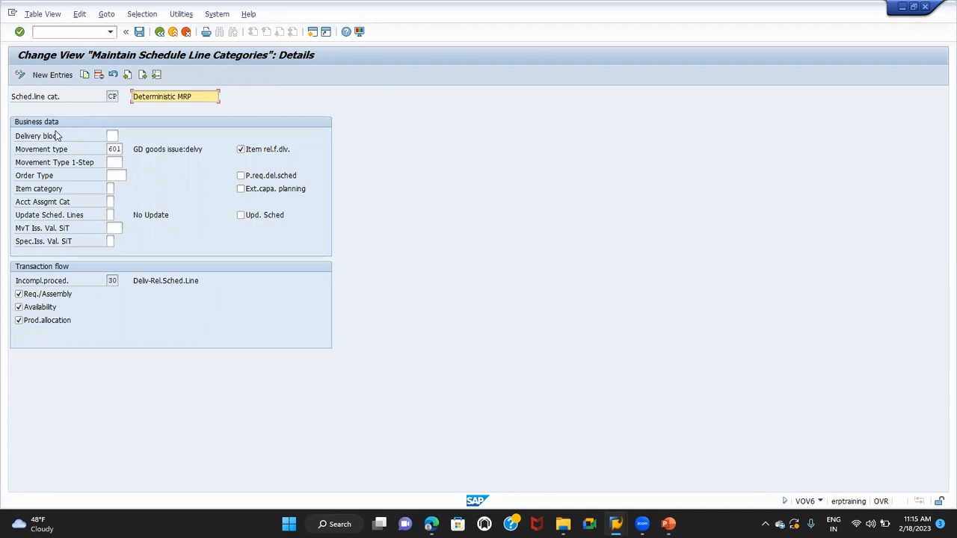
left_click(159, 31)
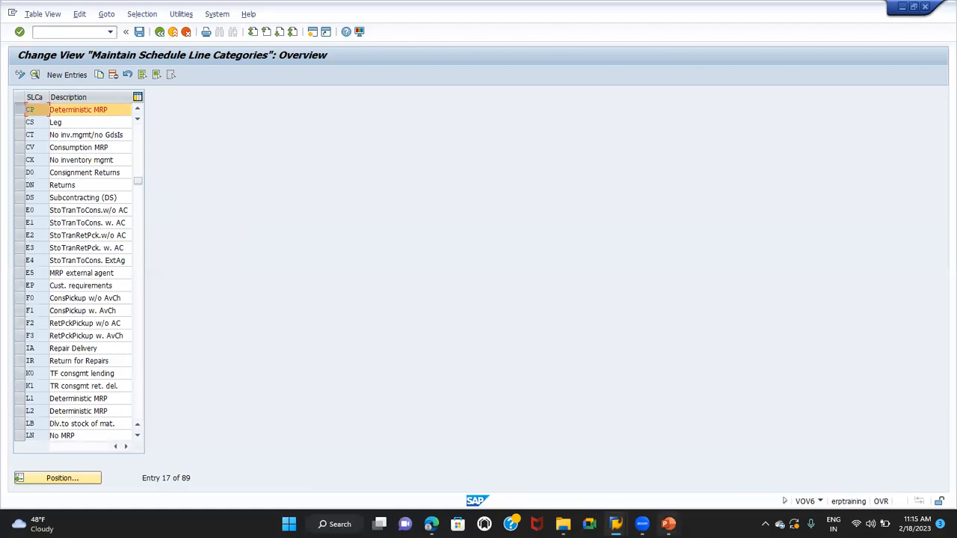
Switch to the BOM presentation in PowerPoint and review the Sub item level Processing and BILLS OF MATERIAL slides
mouse_move(668, 523)
left_click(712, 465)
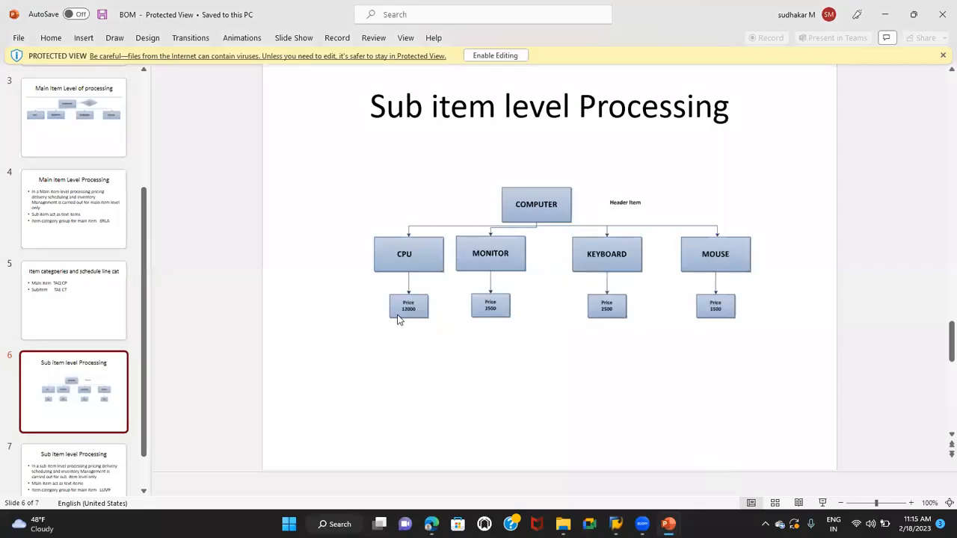
left_click(54, 458)
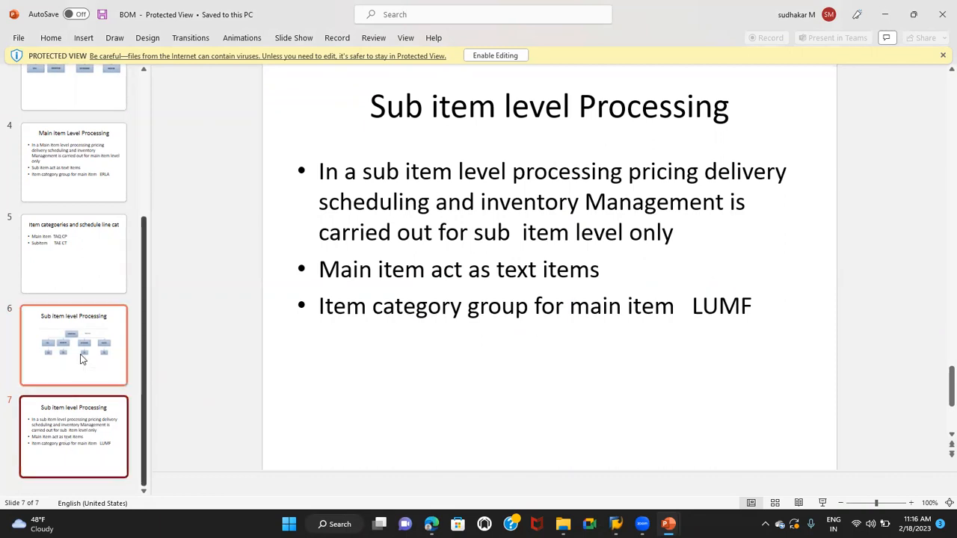
scroll(82, 359, "up", 3)
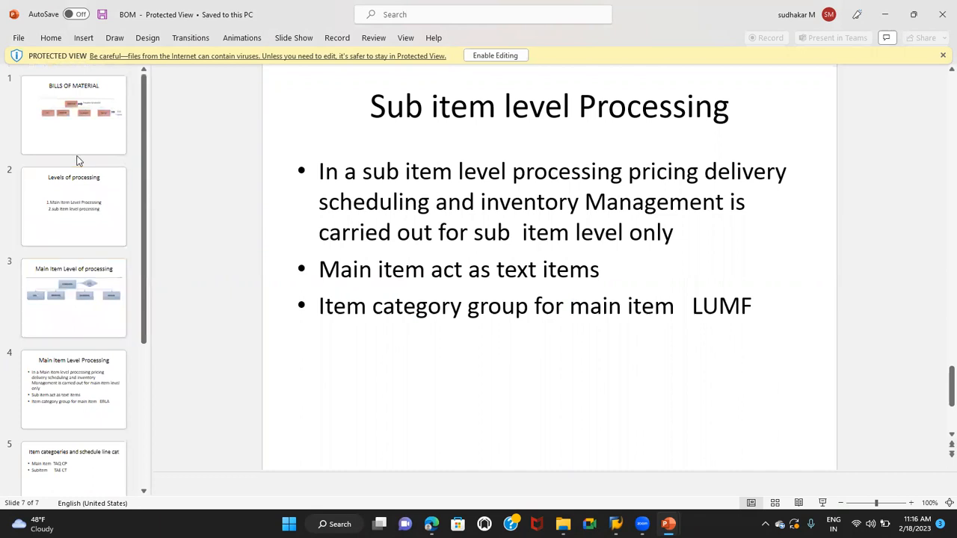
left_click(86, 117)
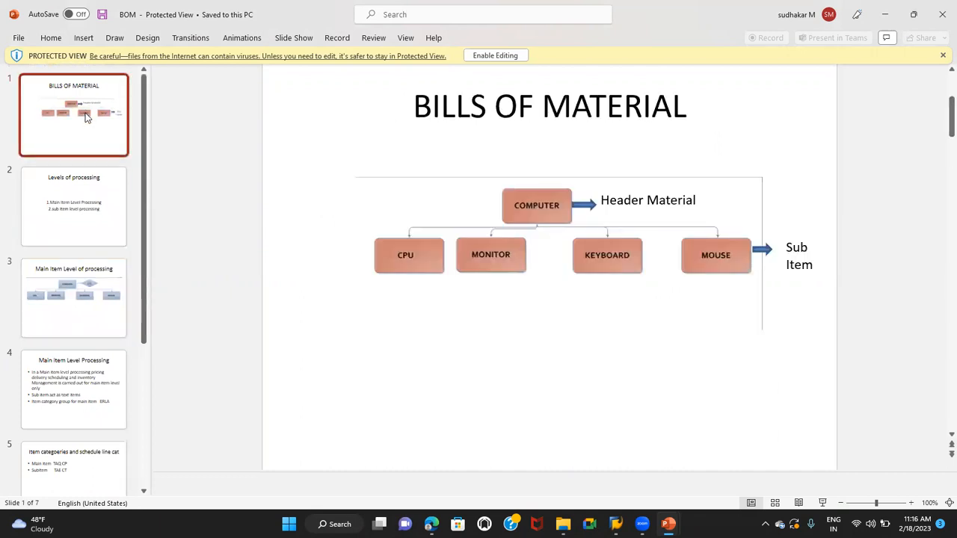